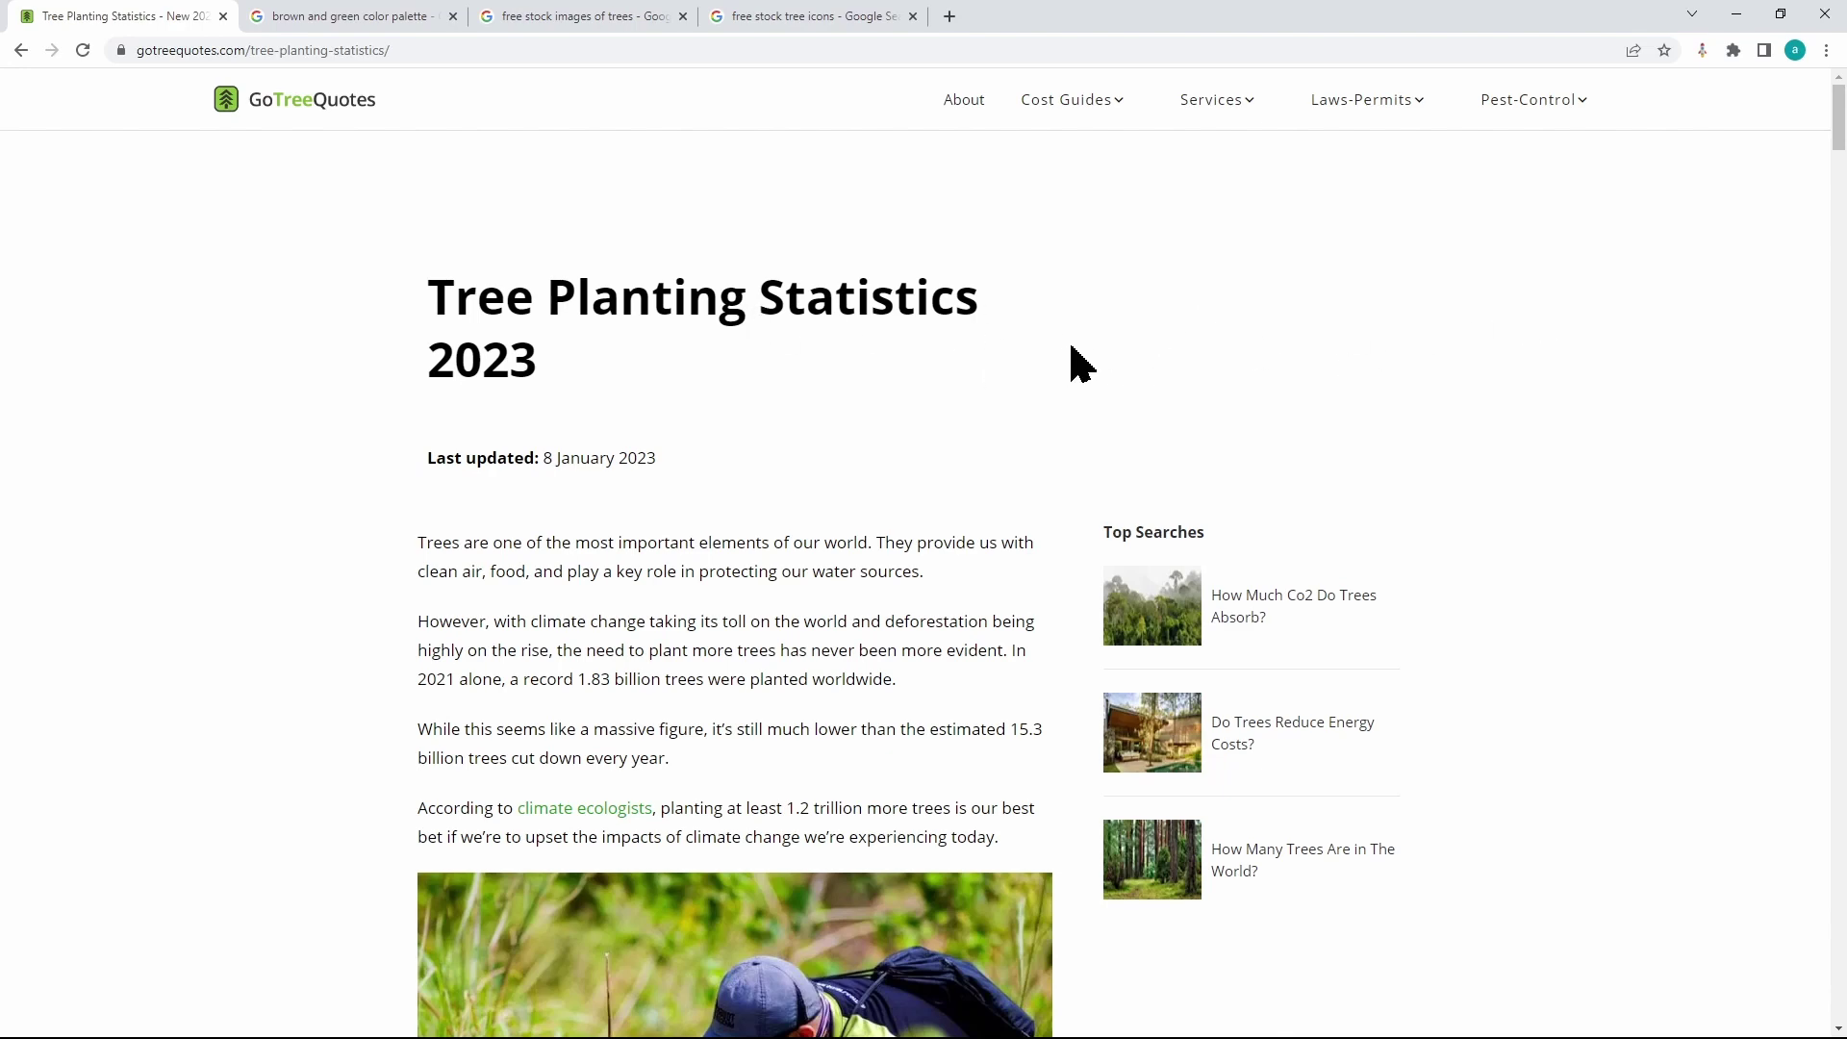
# Scroll the article past the trees-per-day and country tables down to the Rwanda section.
pyautogui.scroll(-20, 728, 489)
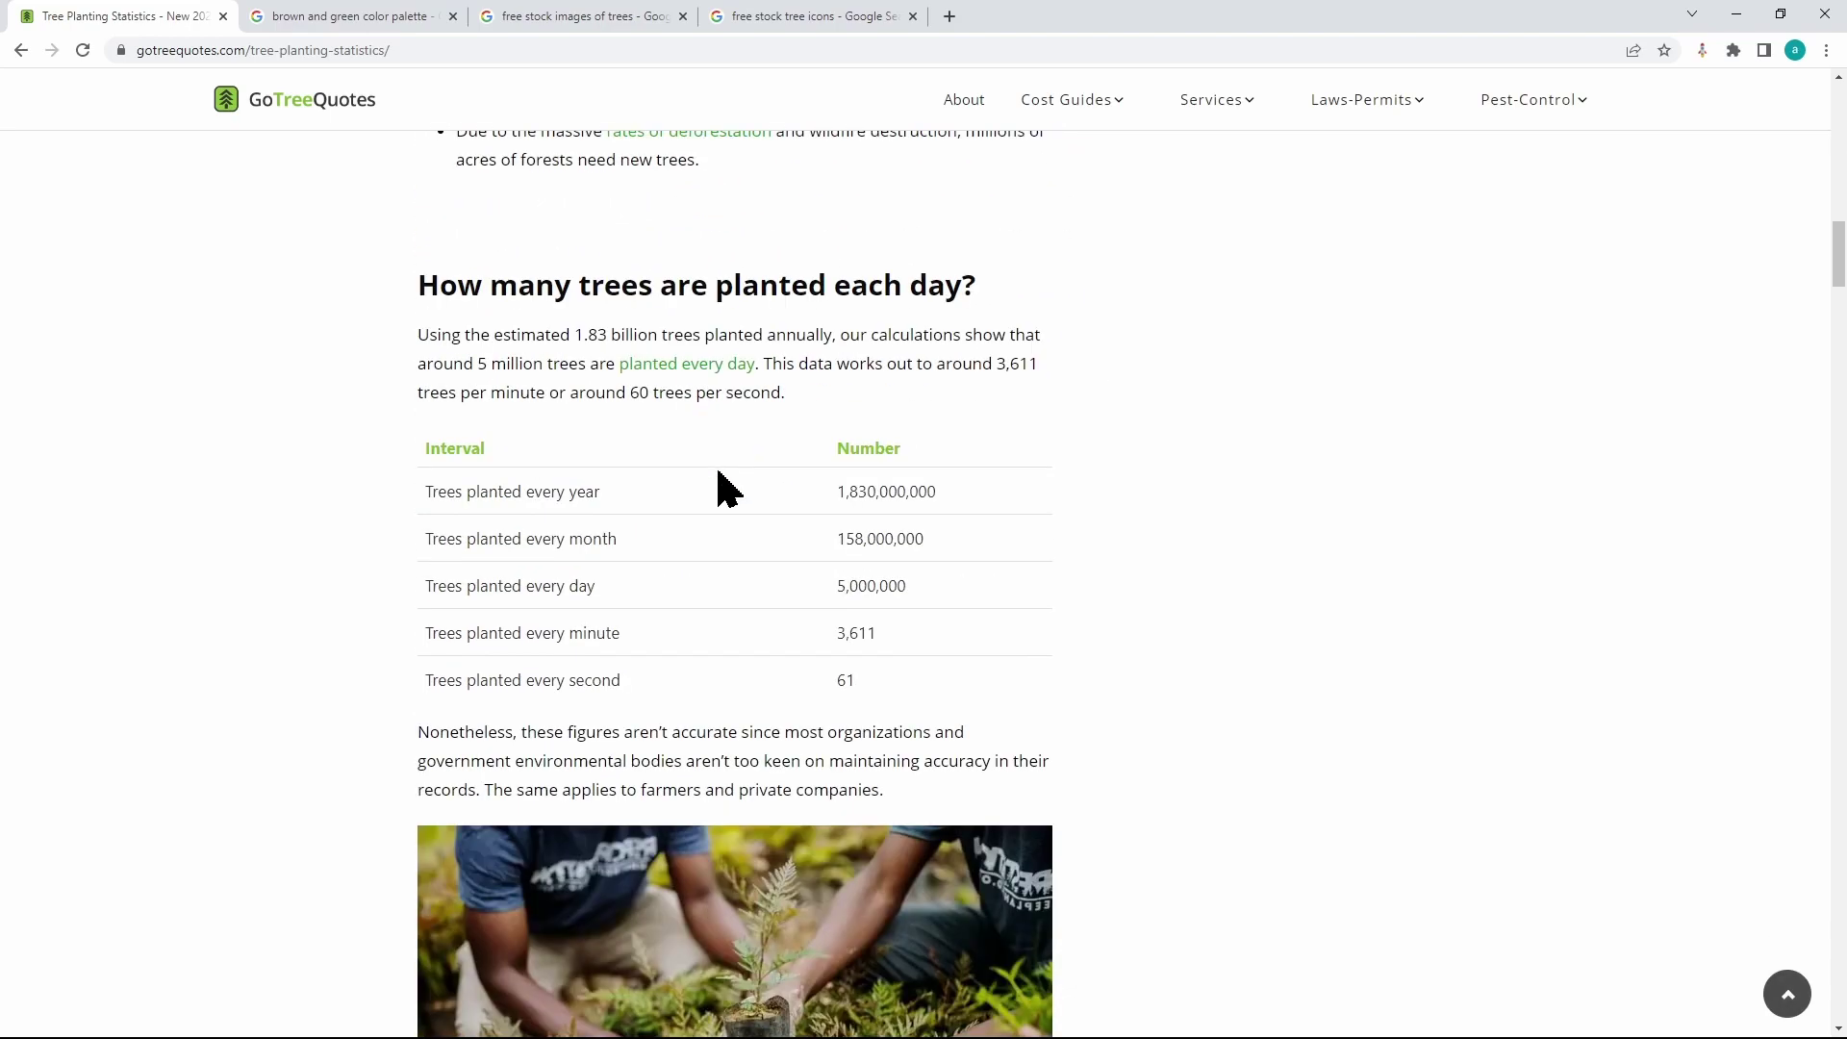
pyautogui.scroll(-15, 728, 489)
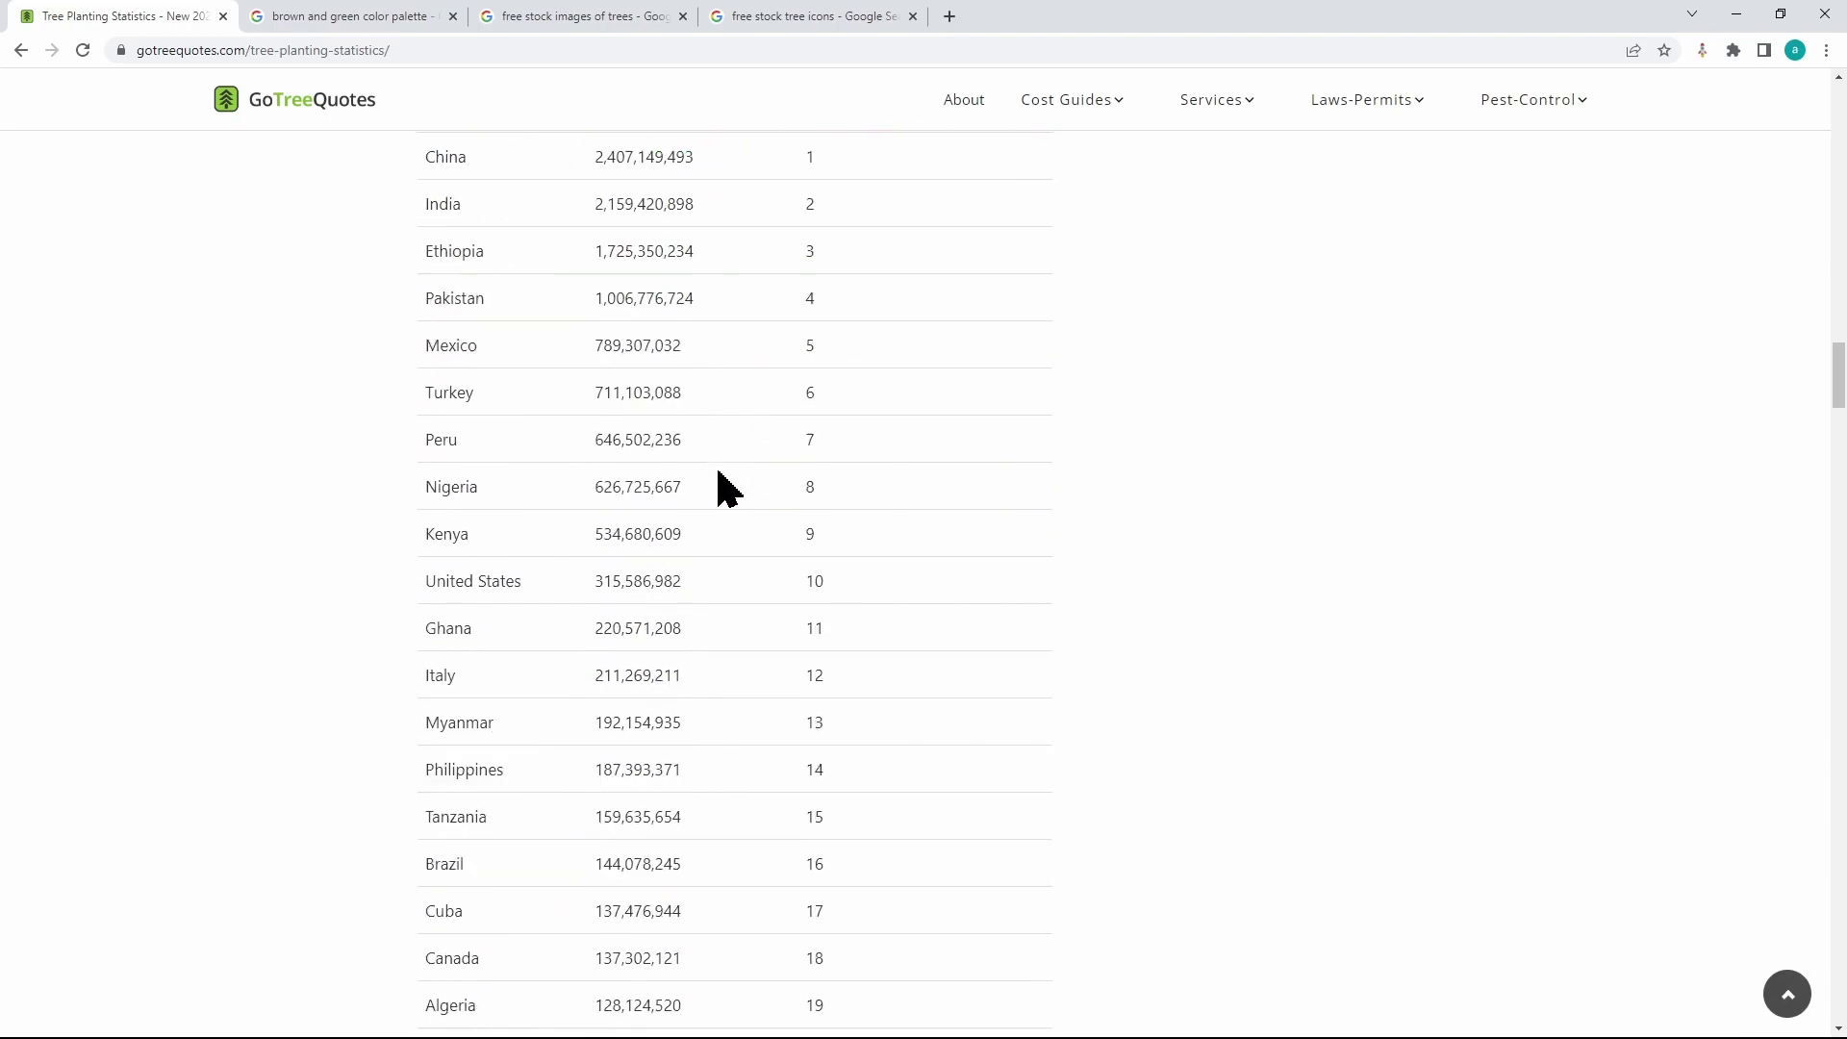
pyautogui.scroll(-20, 729, 488)
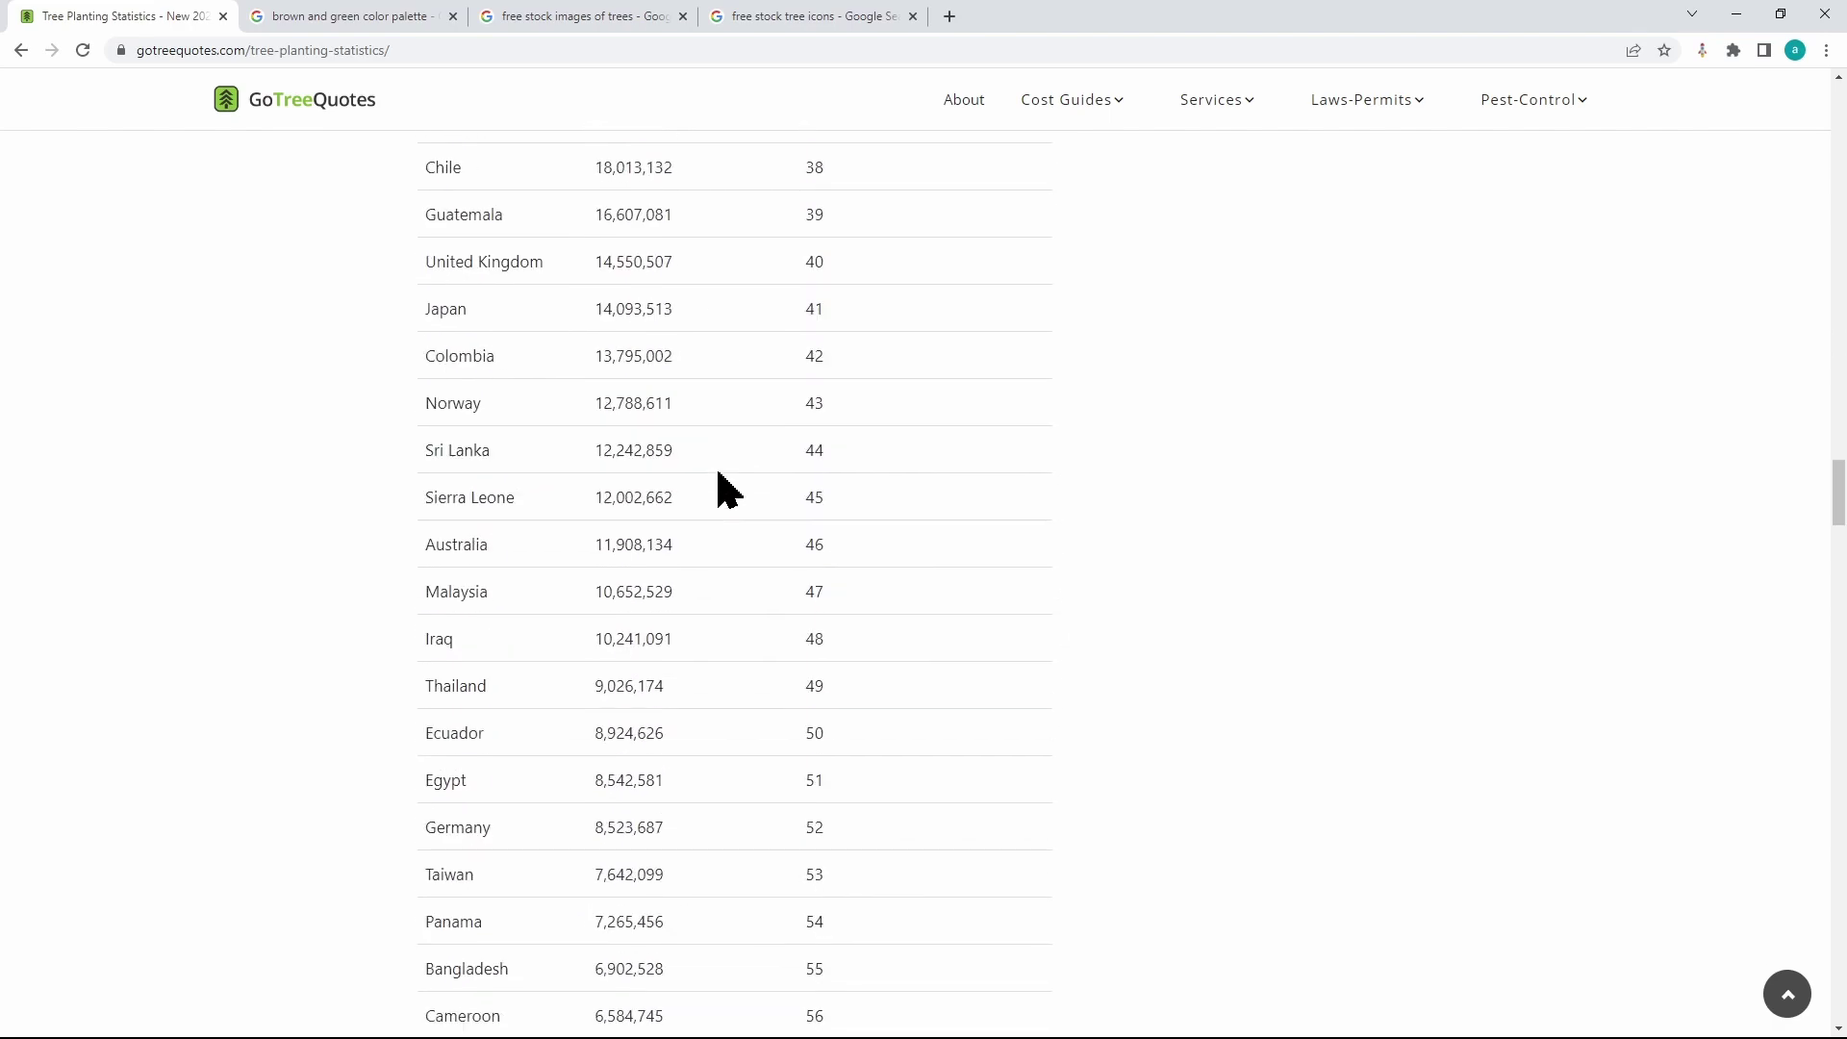
pyautogui.scroll(-20, 728, 488)
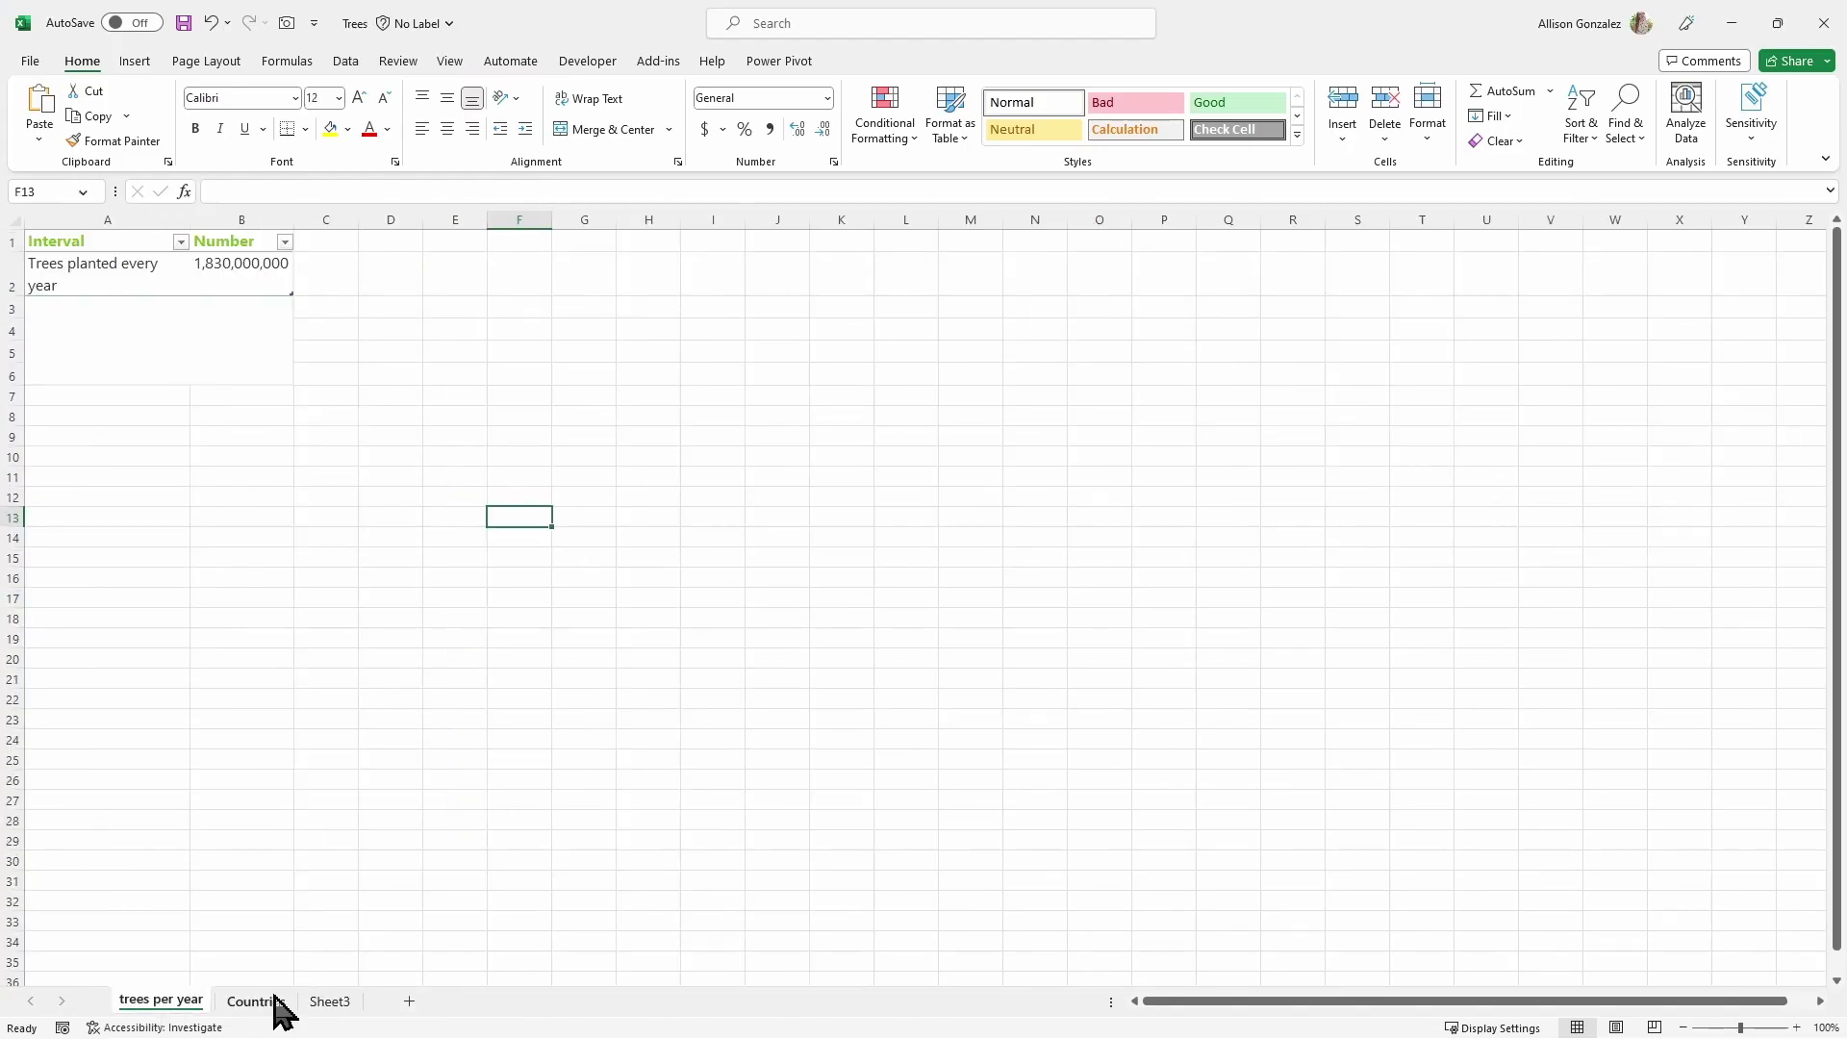
# Look over the Countries sheet's table of trees planted per country in 2021.
pyautogui.click(278, 1007)
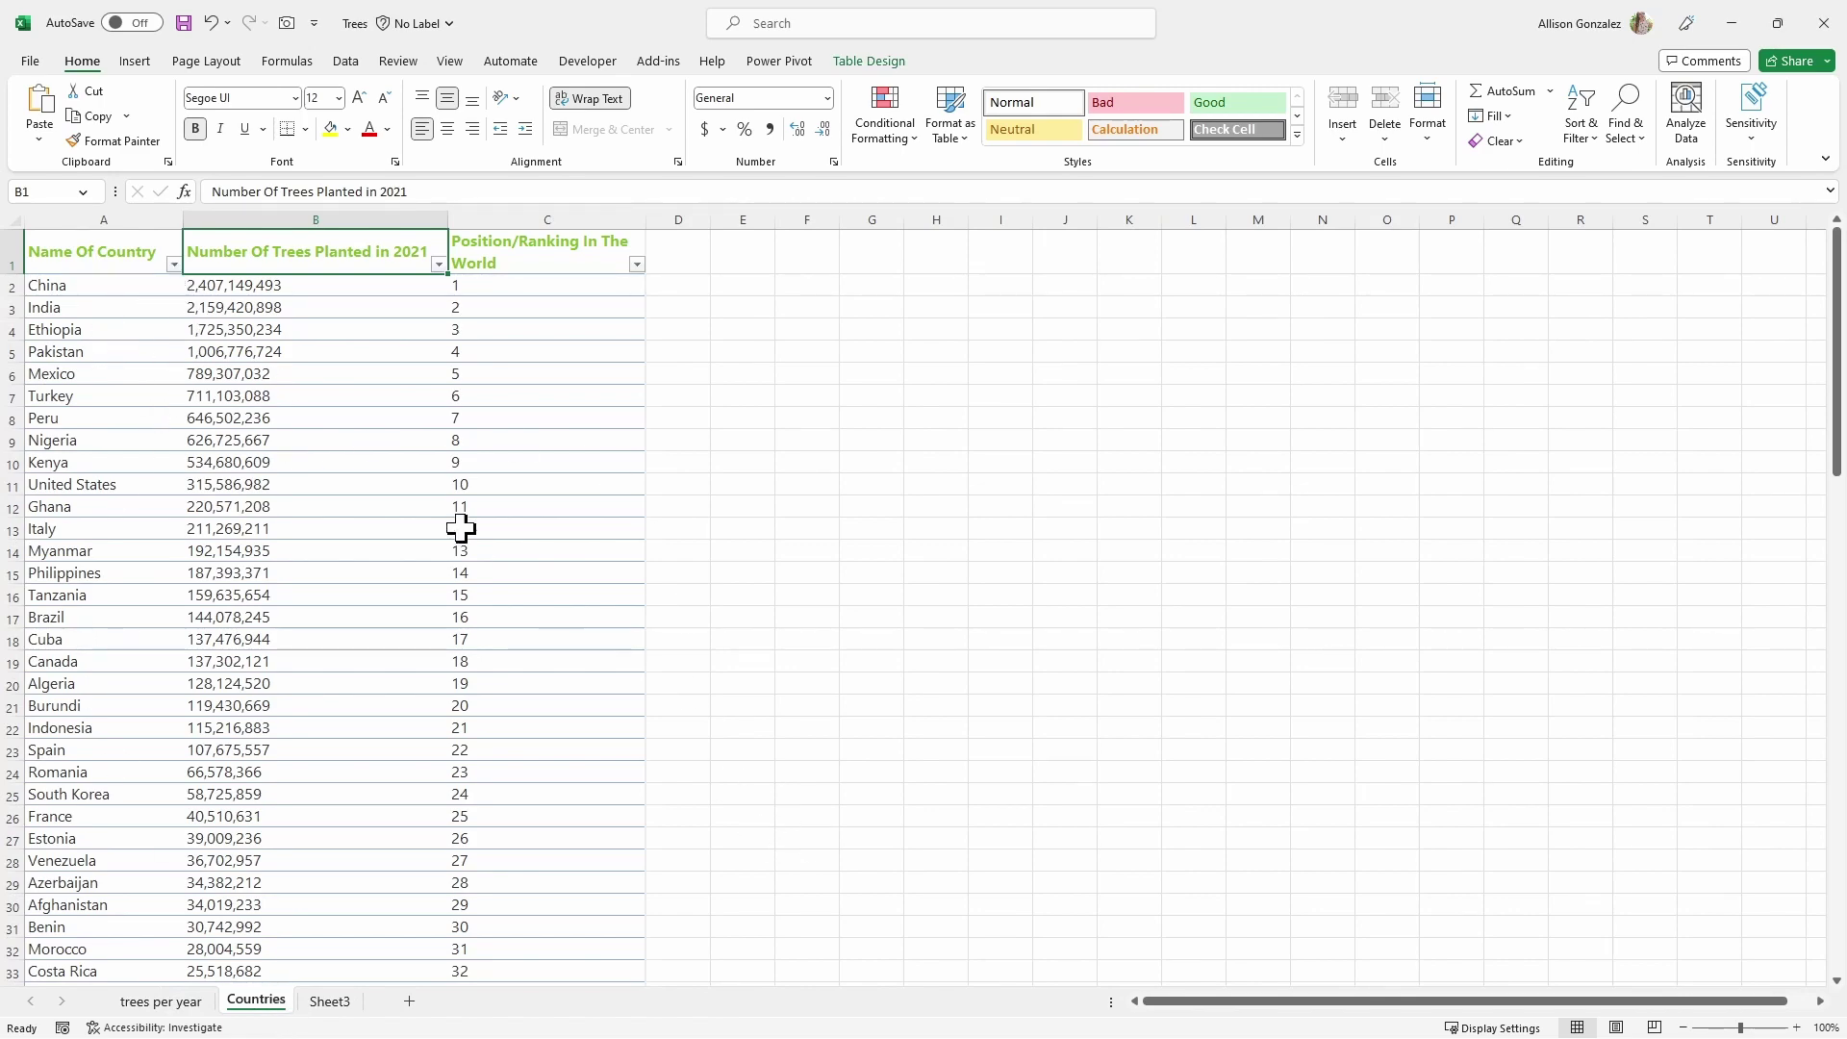
pyautogui.scroll(-7, 461, 527)
pyautogui.scroll(7, 461, 527)
# Minimize Excel, return to the article's top, then go to the brown and green color palette results.
pyautogui.click(1732, 23)
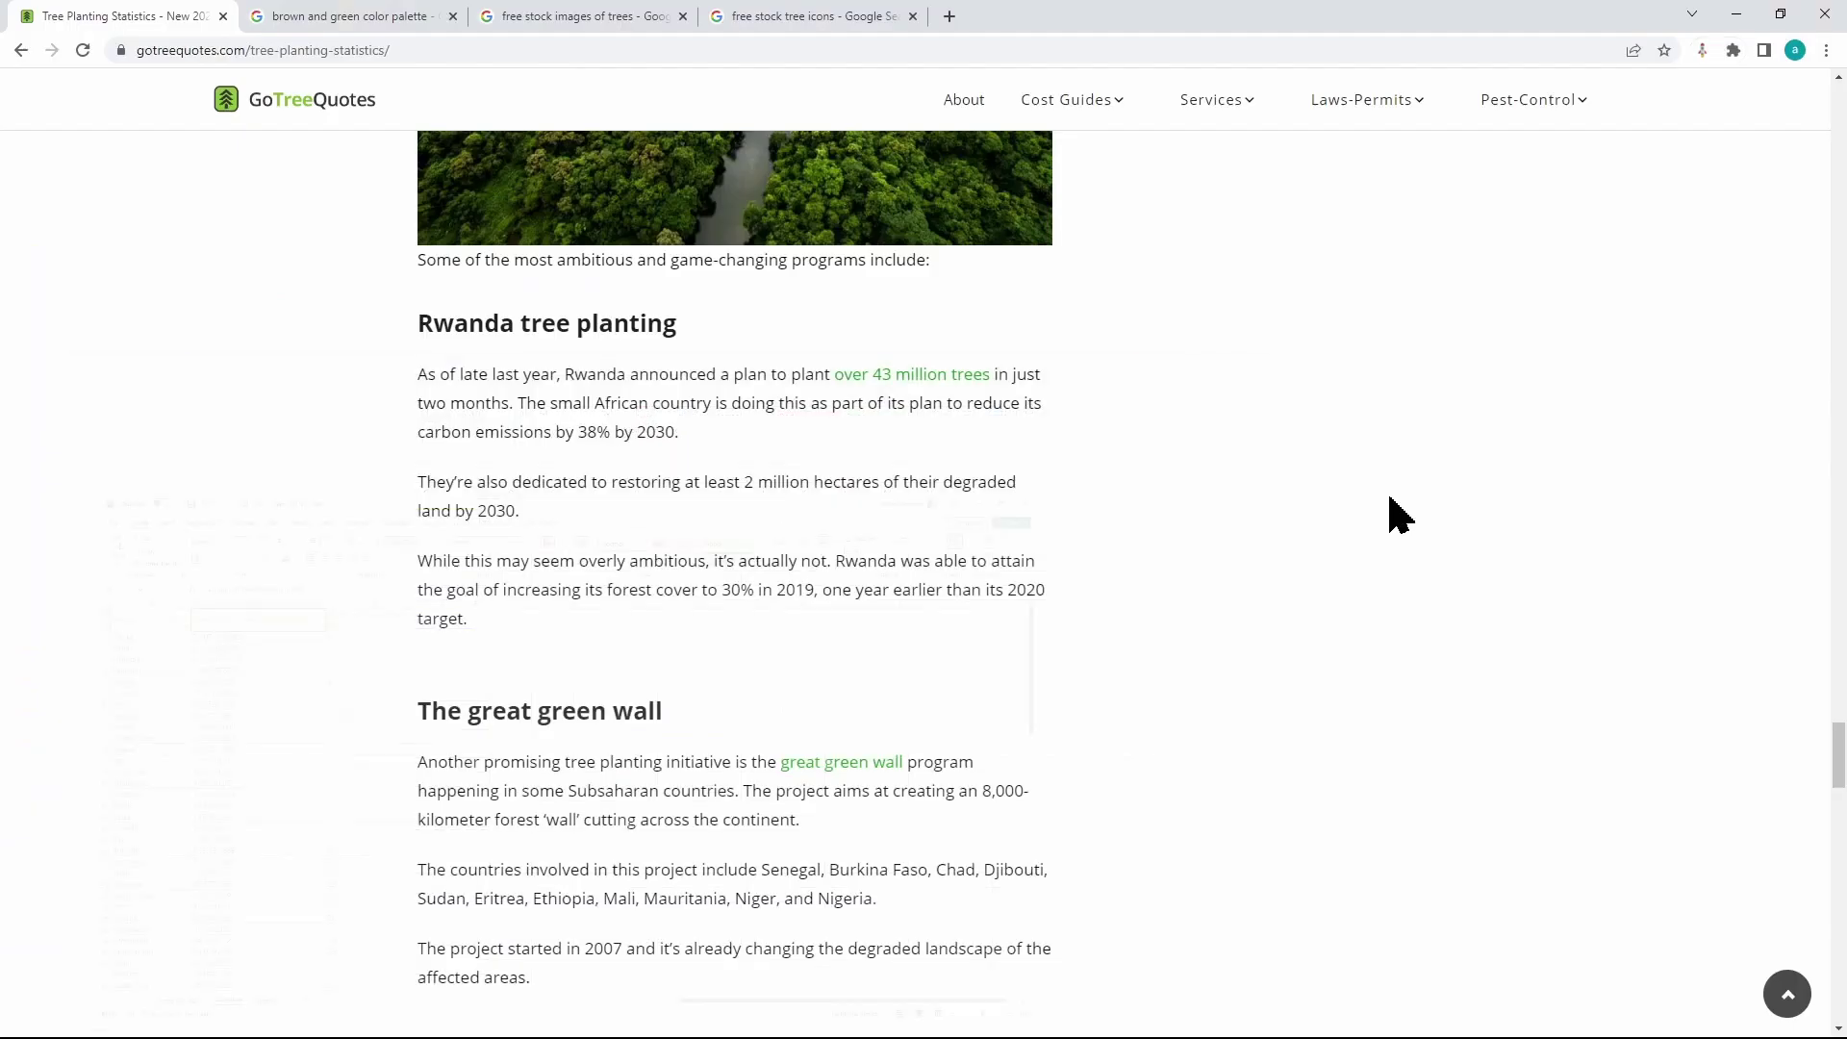
pyautogui.scroll(5, 969, 430)
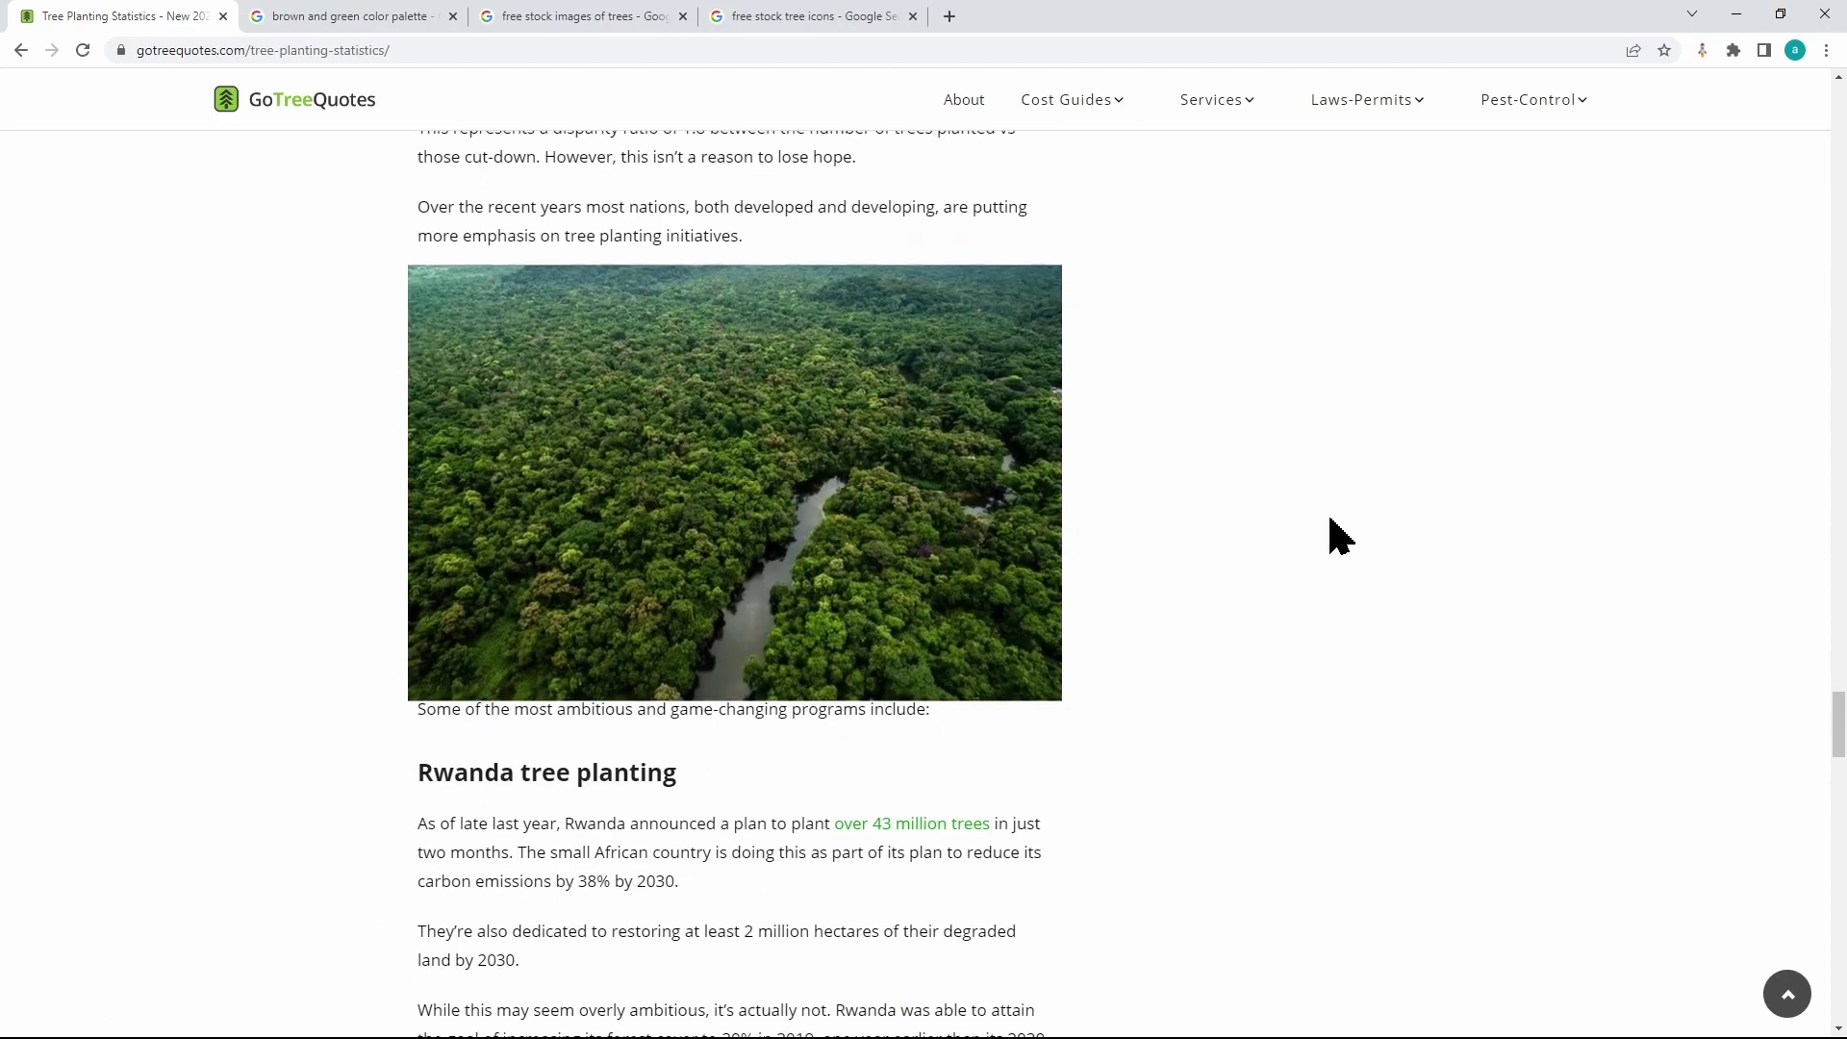
pyautogui.scroll(20, 1340, 536)
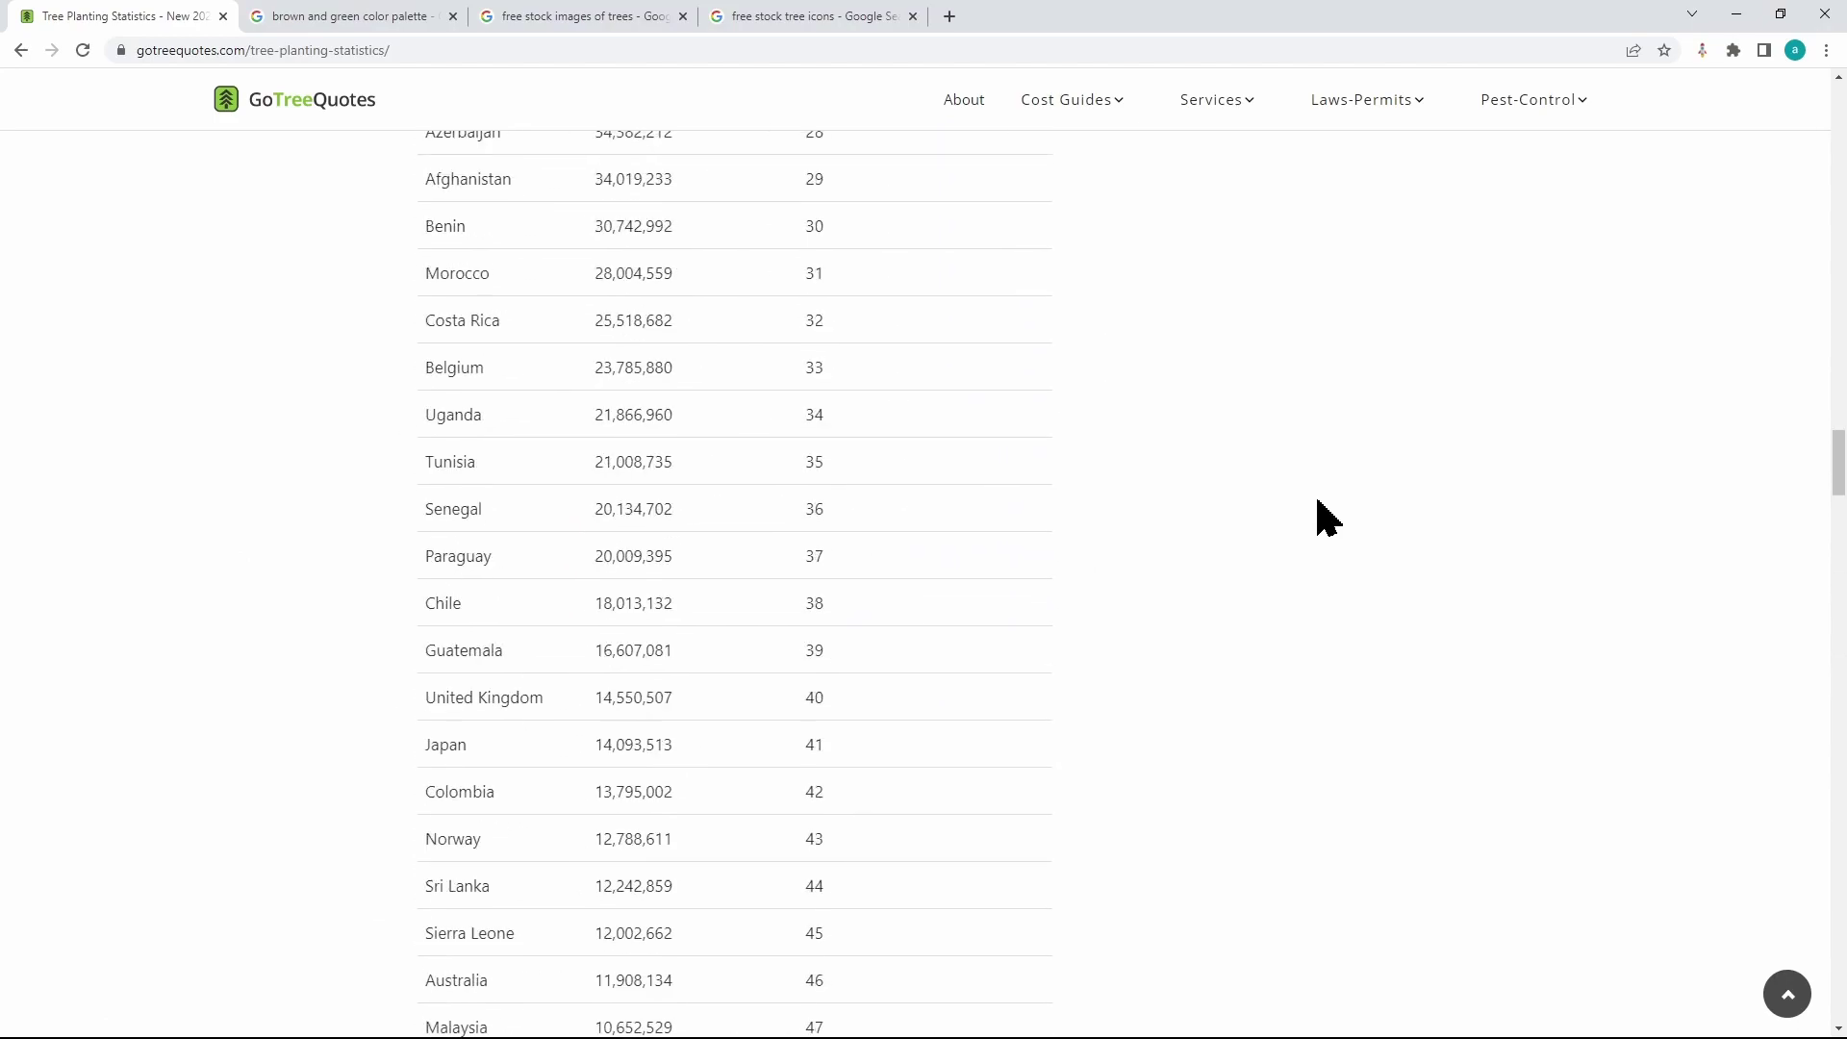
pyautogui.scroll(20, 1318, 500)
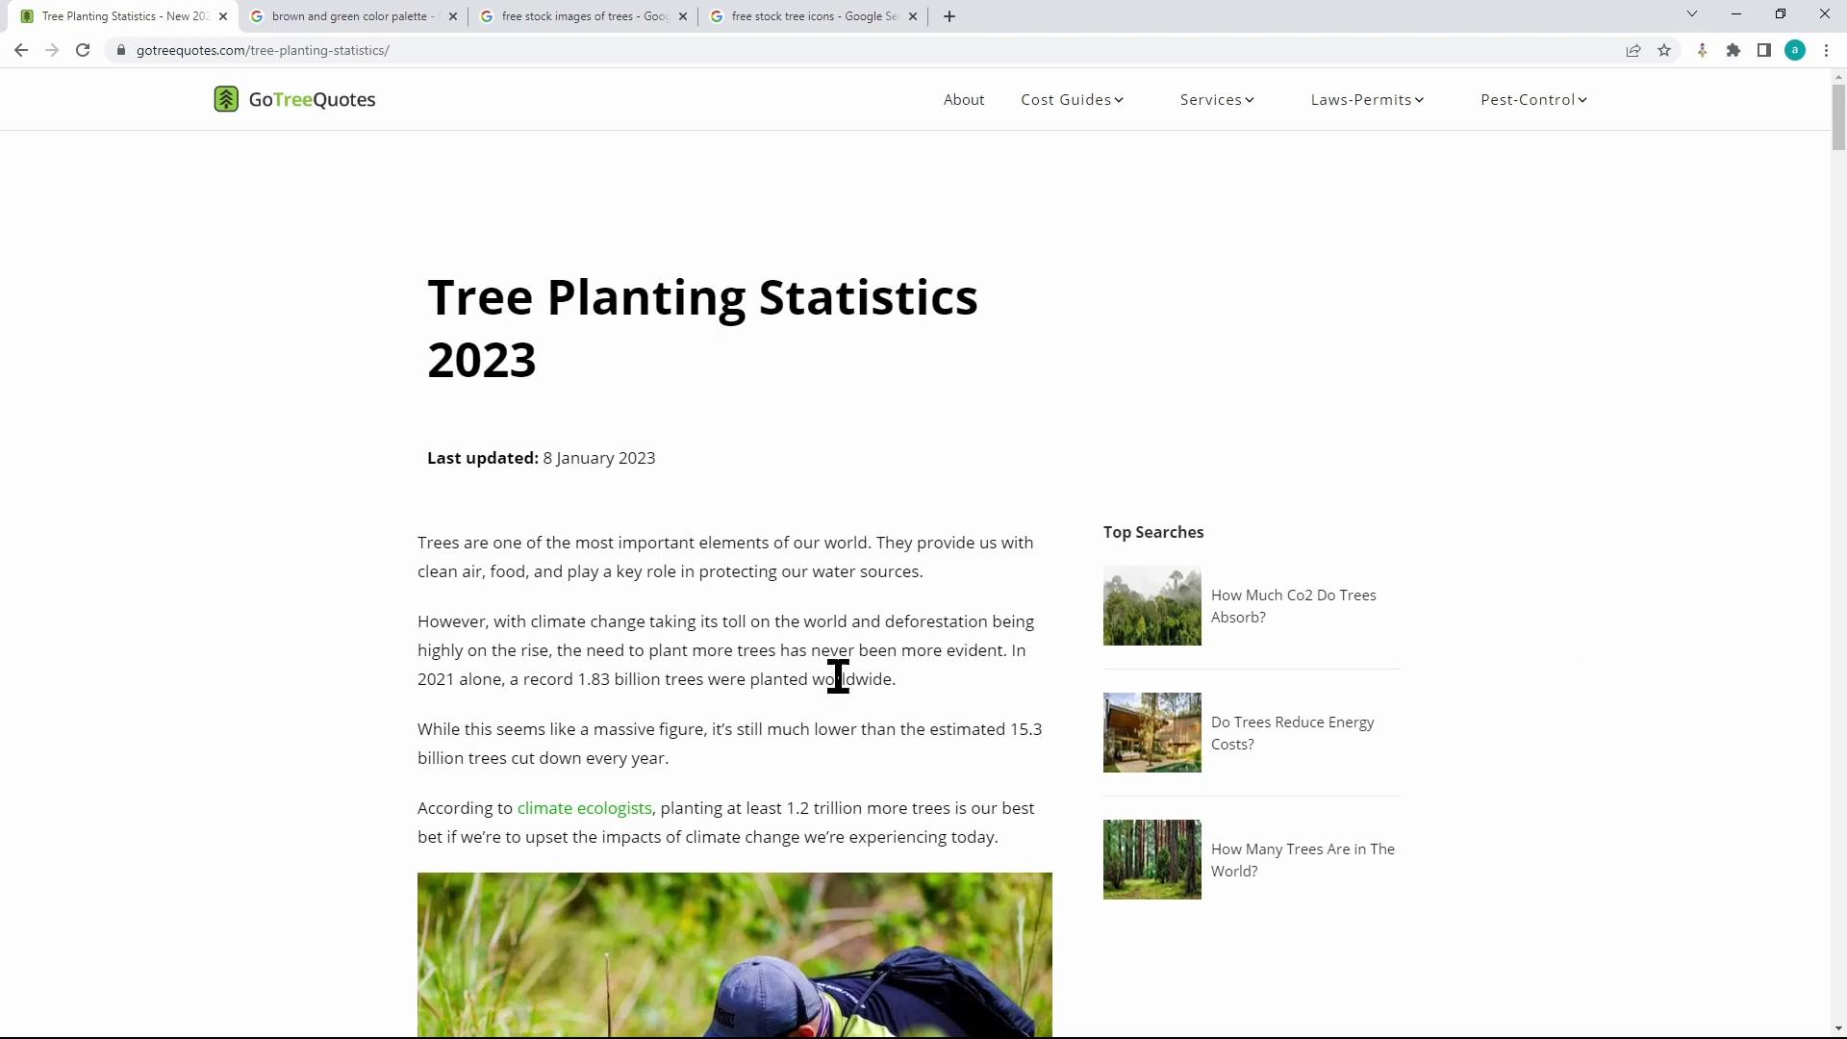
pyautogui.click(298, 21)
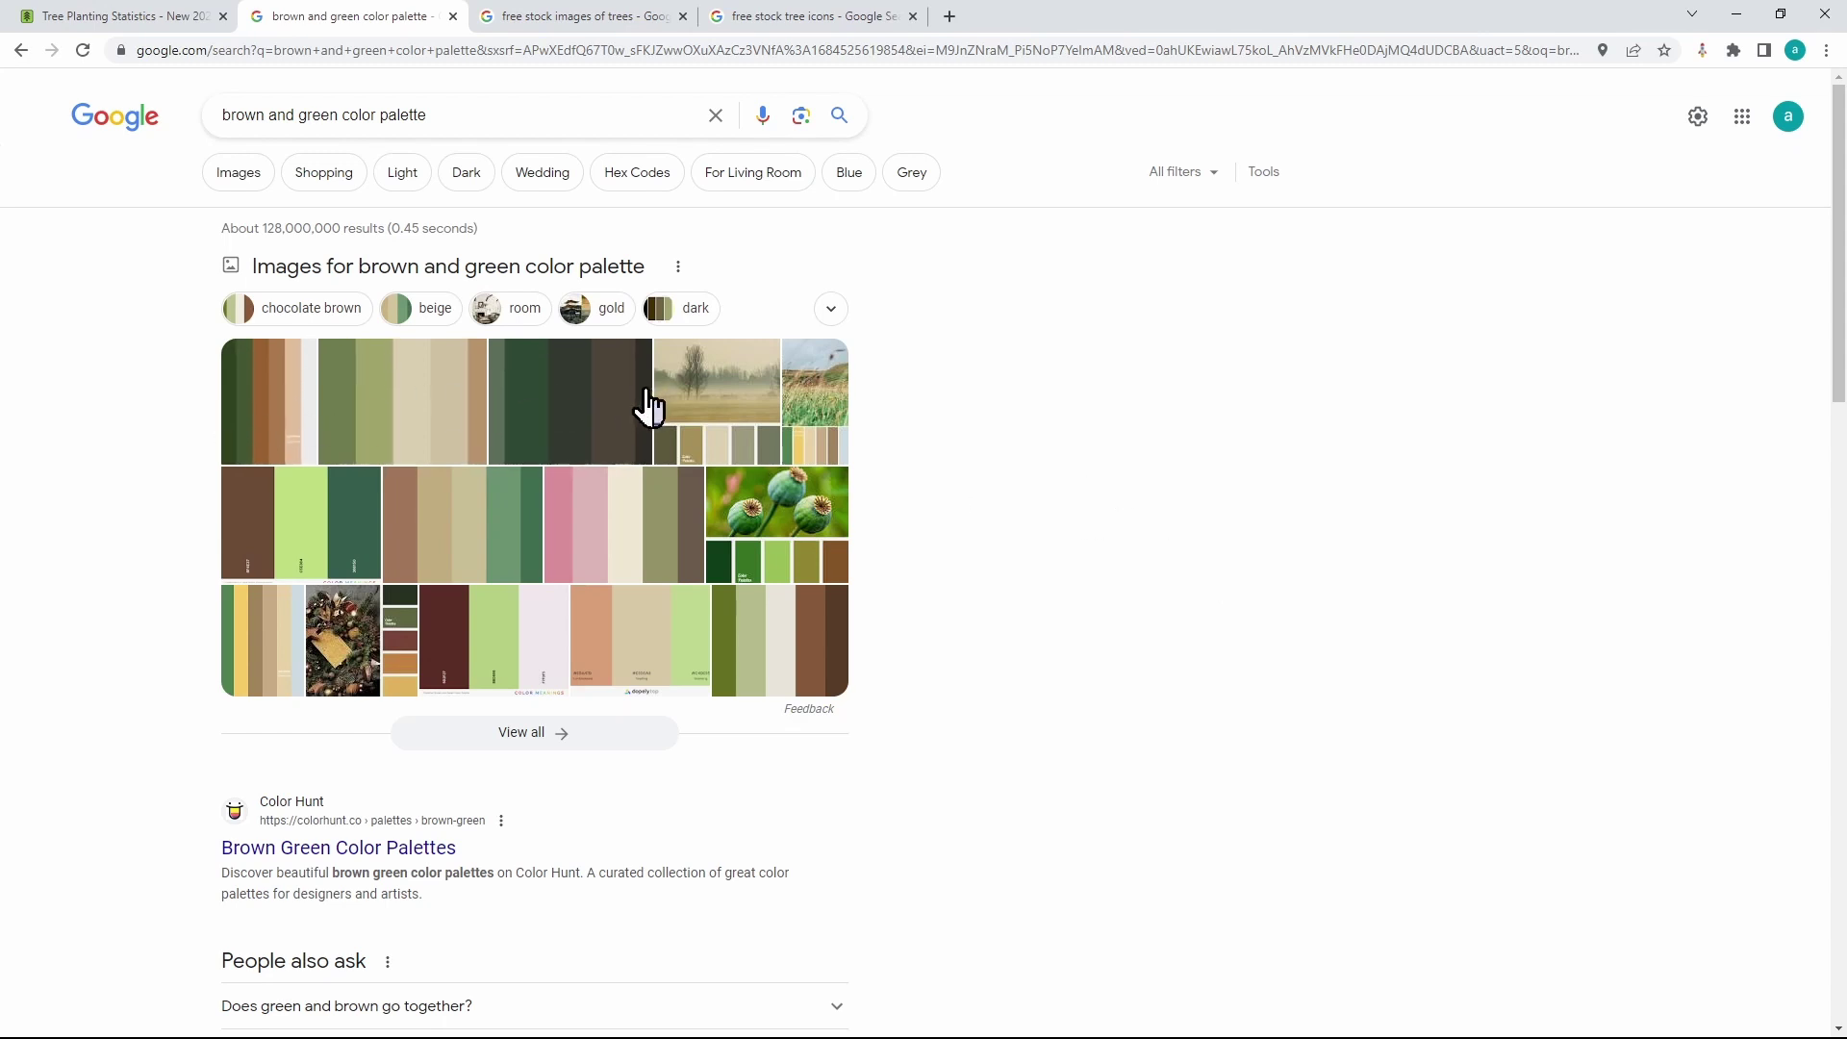
# Enlarge the bottom-right brown-and-green palette, then go to the free stock images of trees results.
pyautogui.click(803, 672)
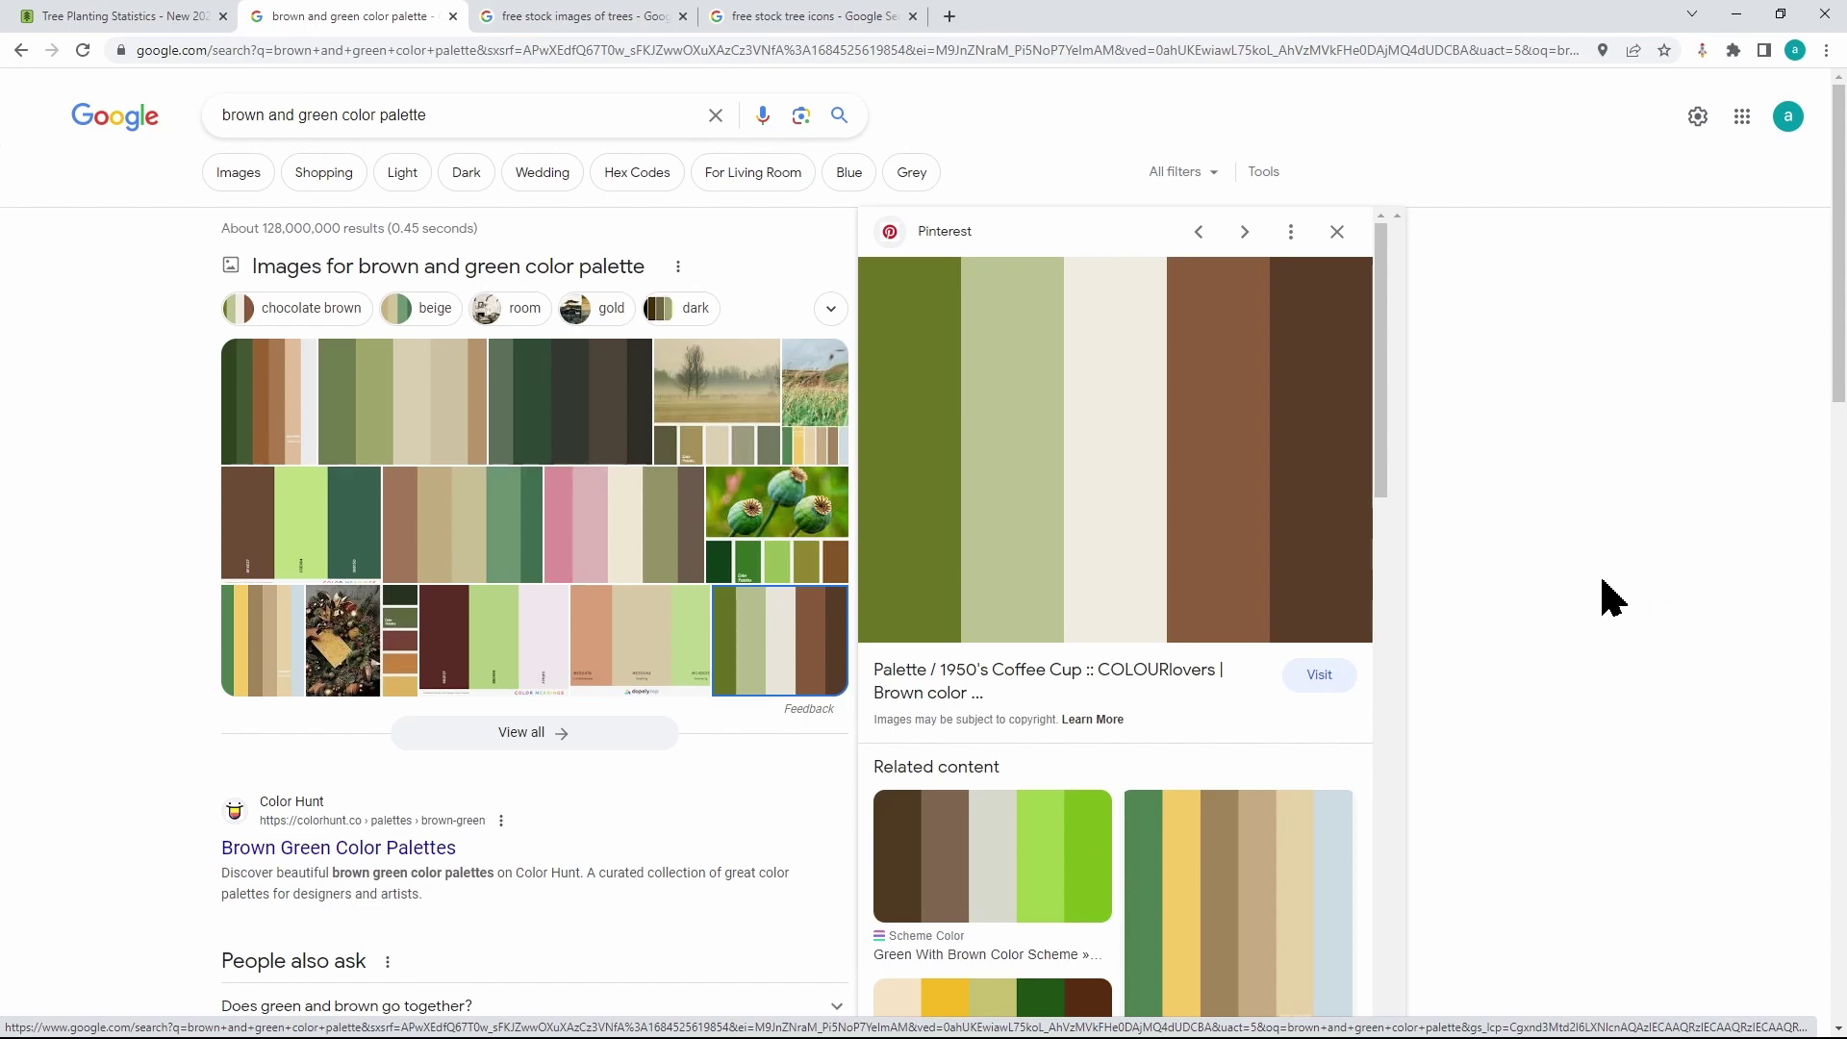
pyautogui.click(590, 19)
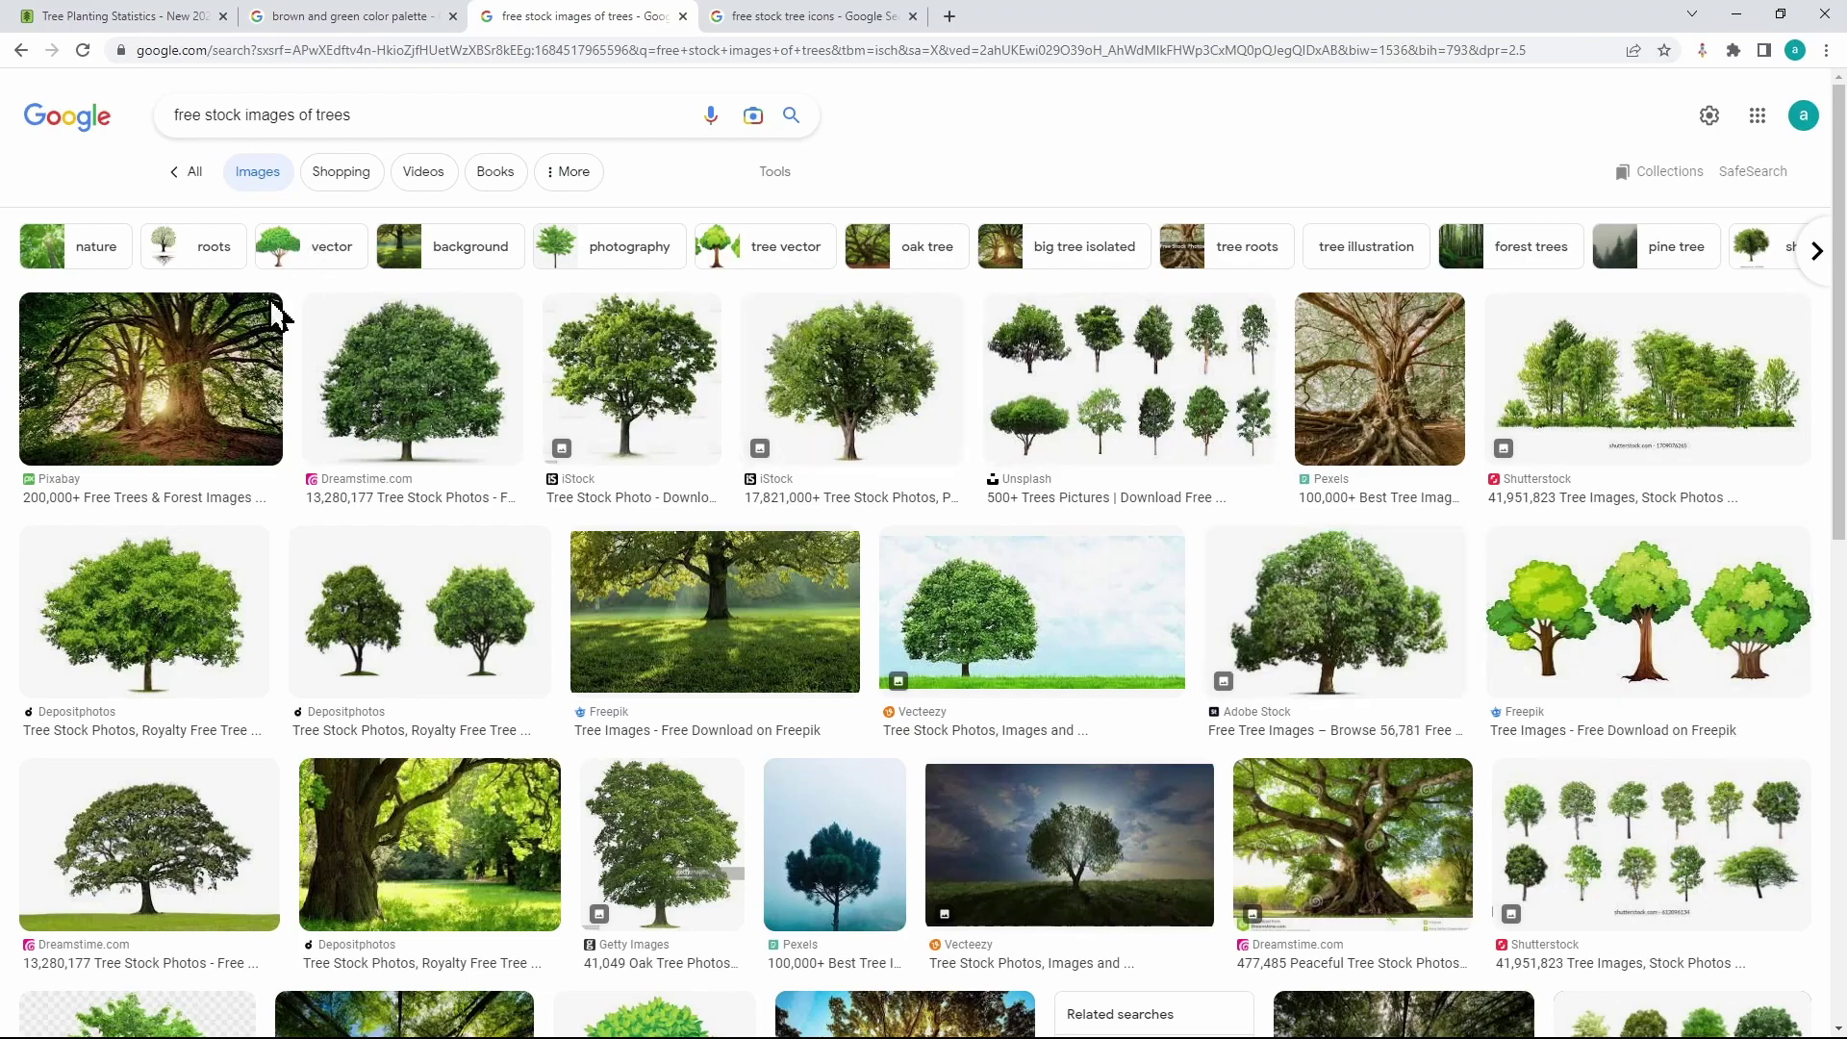
# Browse the stock tree photos, then go to the free stock tree icons results.
pyautogui.scroll(-5, 597, 577)
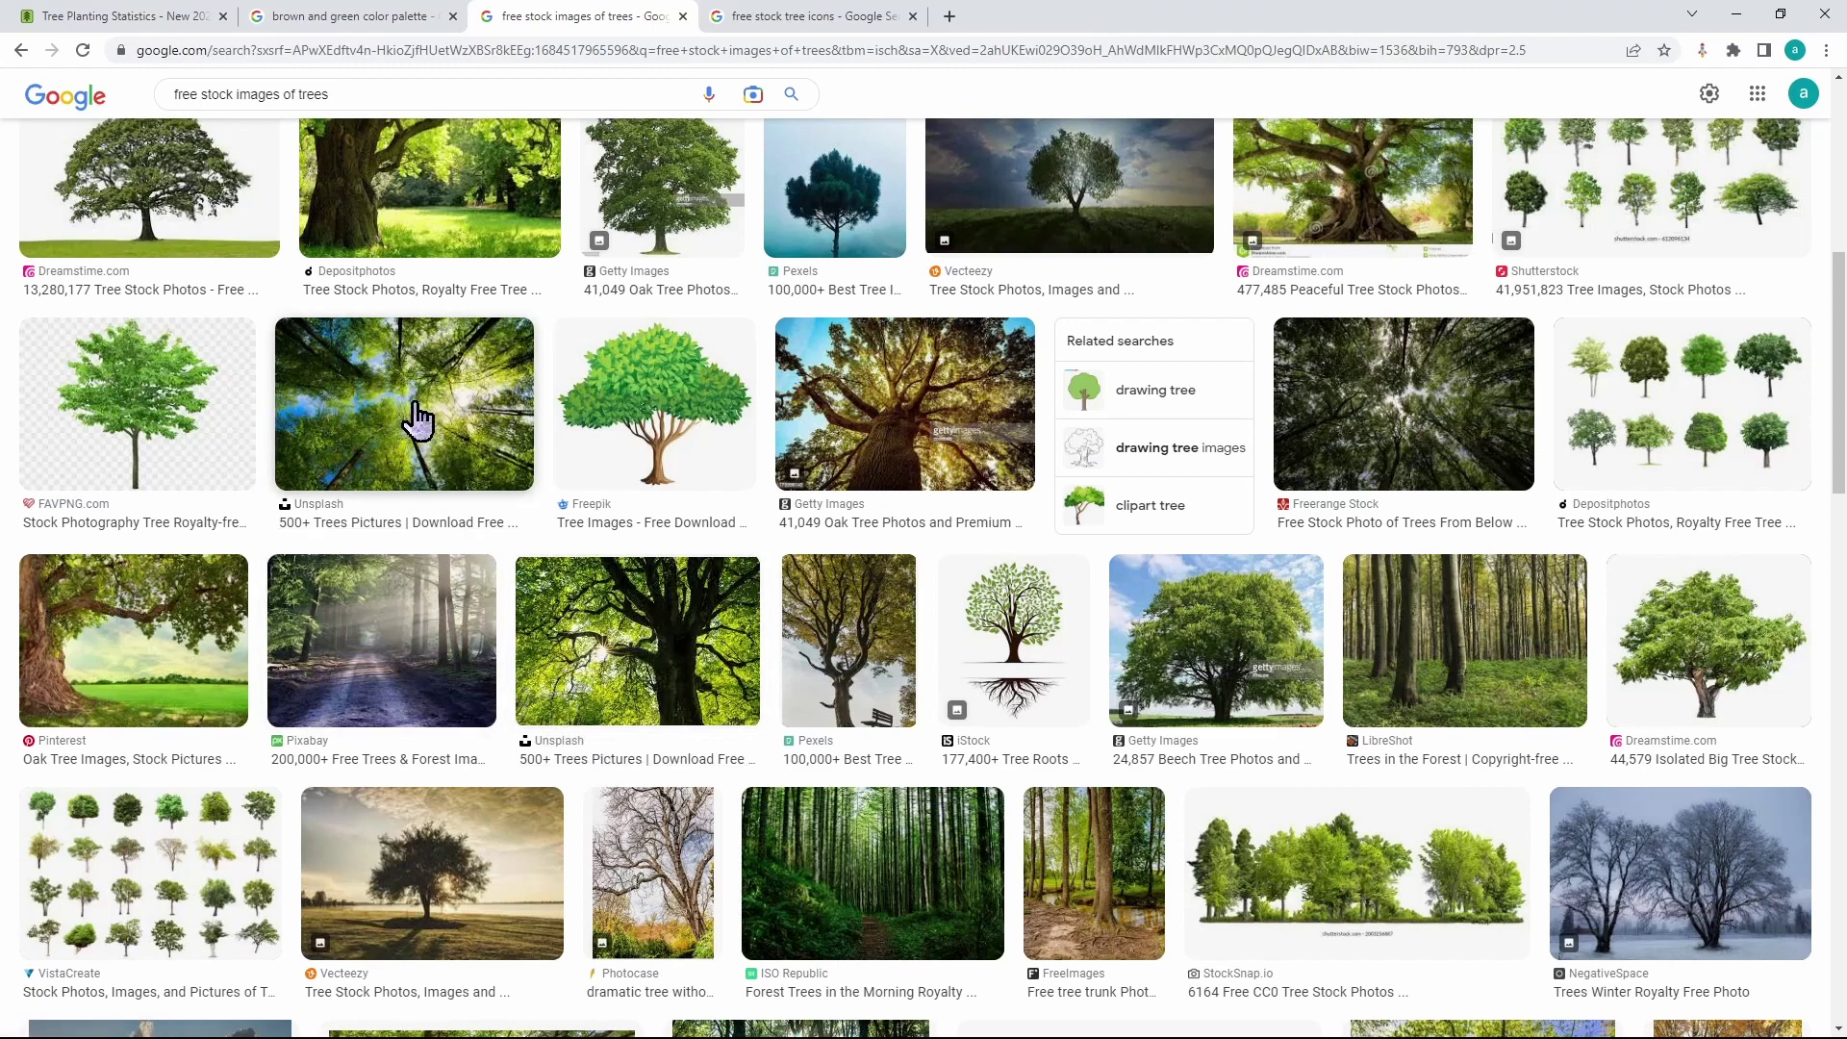
pyautogui.scroll(2, 424, 409)
pyautogui.scroll(-2, 444, 417)
pyautogui.scroll(-2, 457, 505)
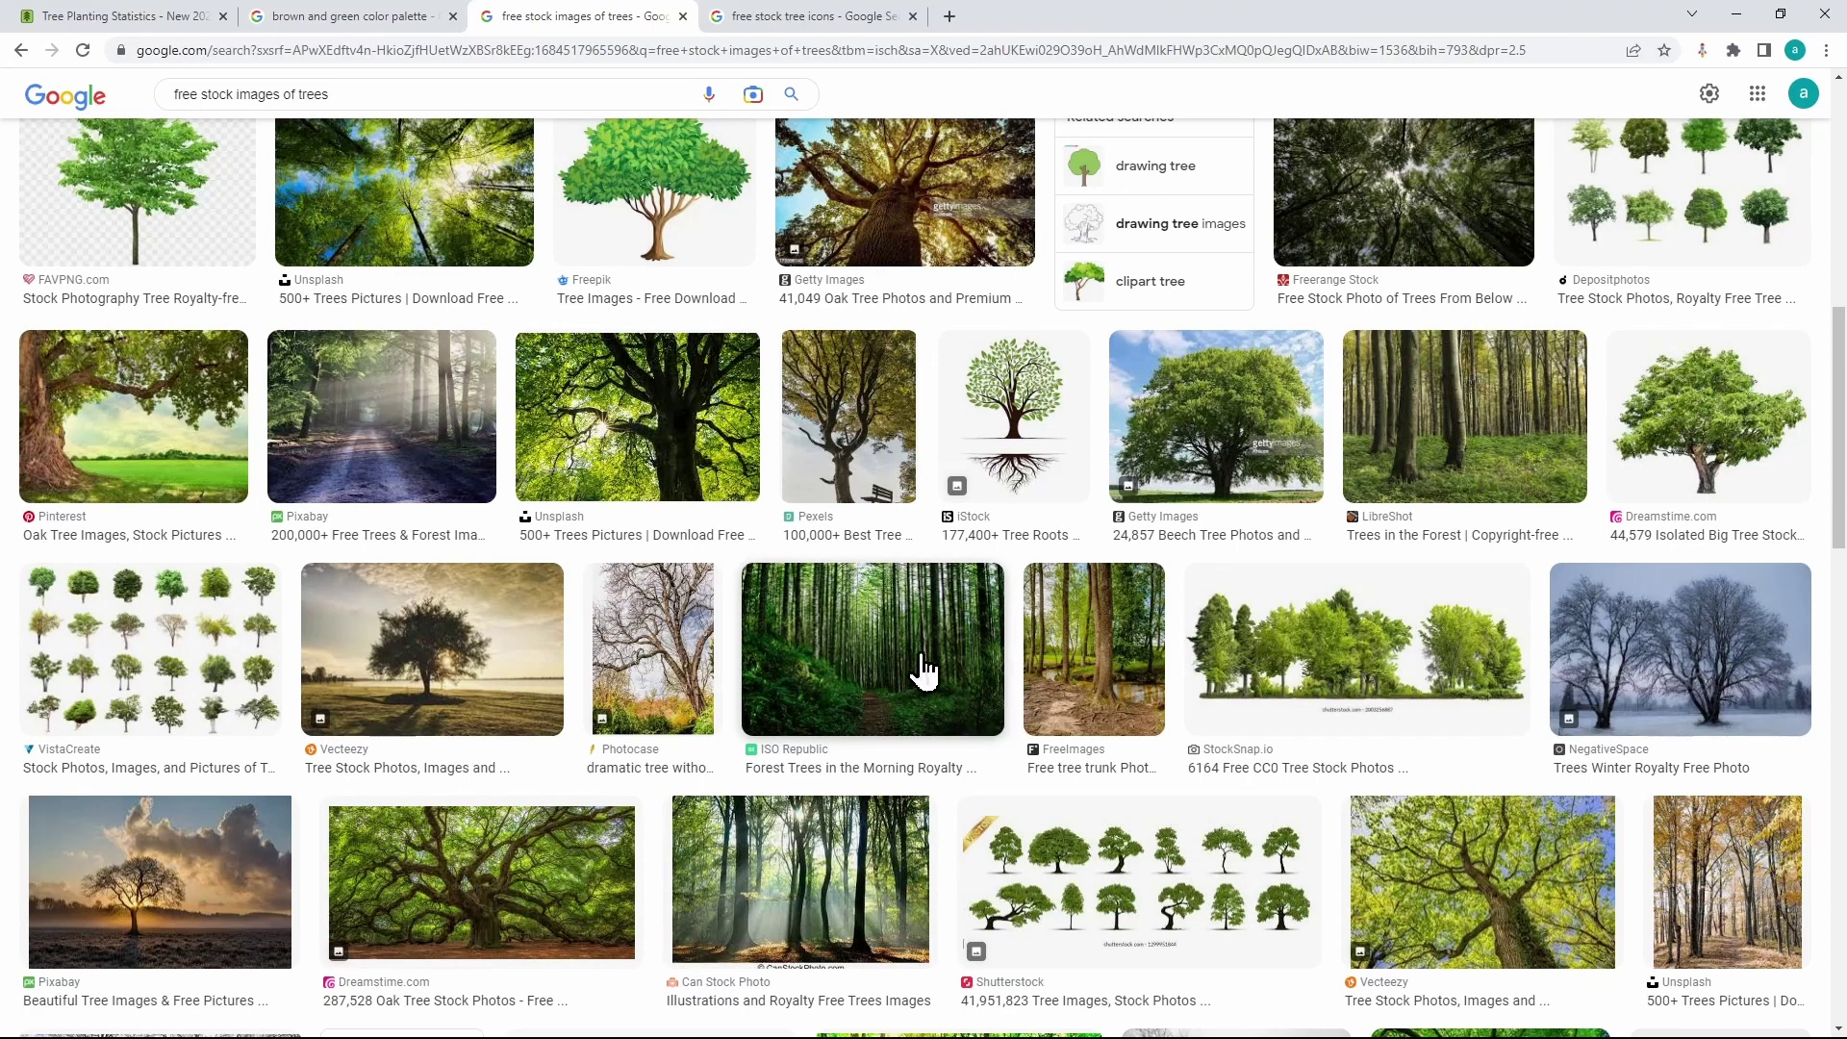
pyautogui.click(806, 18)
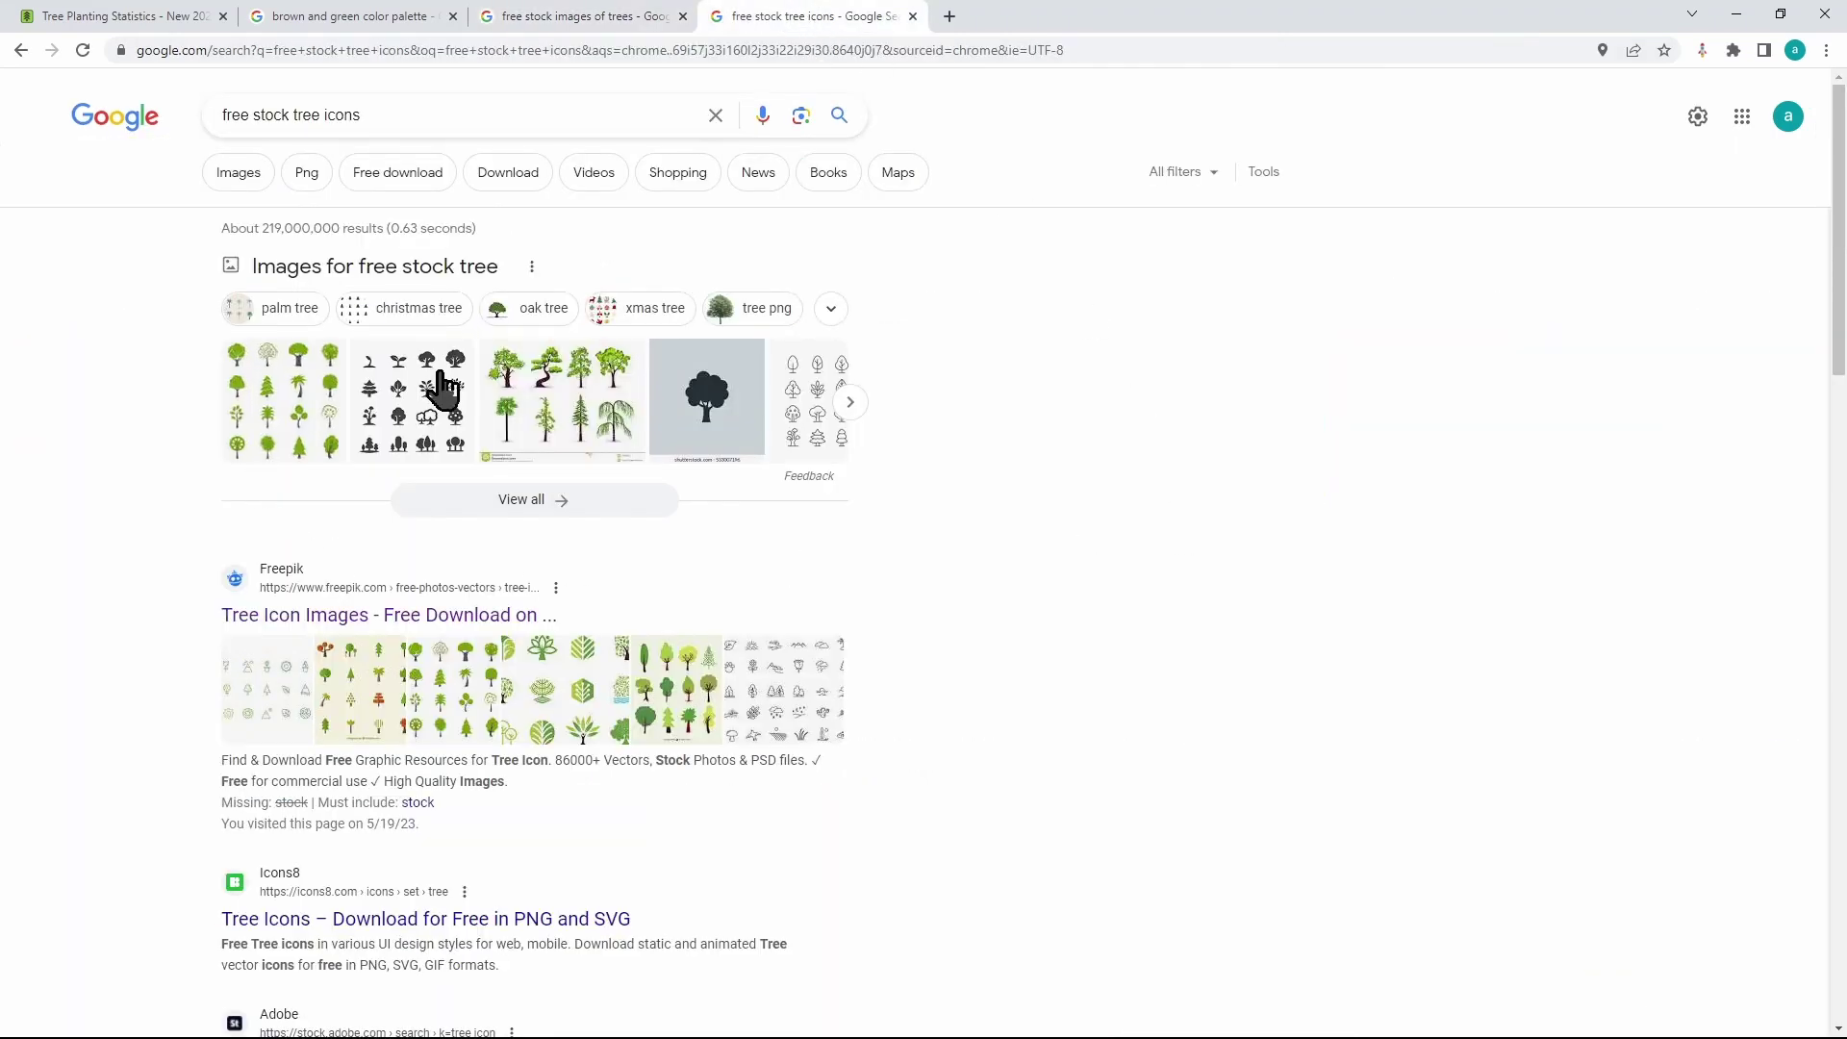
# Advance the image carousel to reveal more tree icons, including black silhouette sets.
pyautogui.click(851, 402)
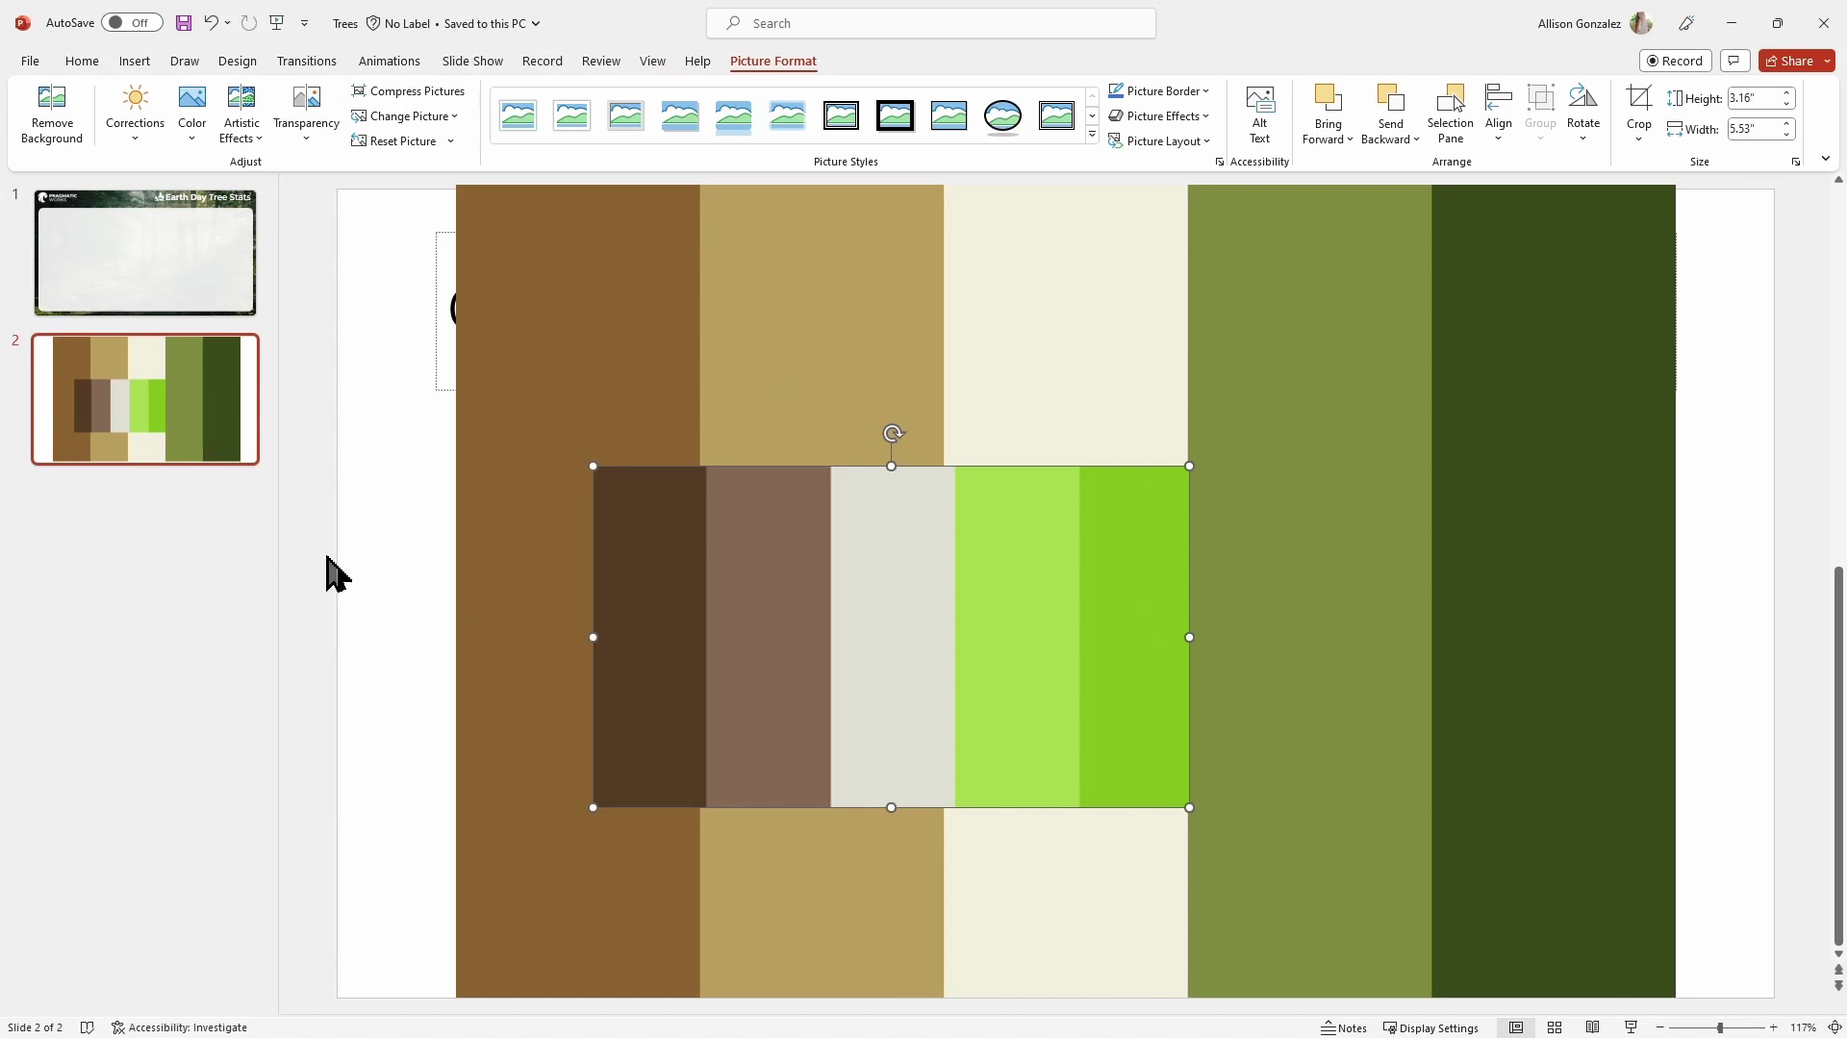
# Move the small palette picture up-left and the large colour strip right-down, then return to slide 1.
pyautogui.click(373, 531)
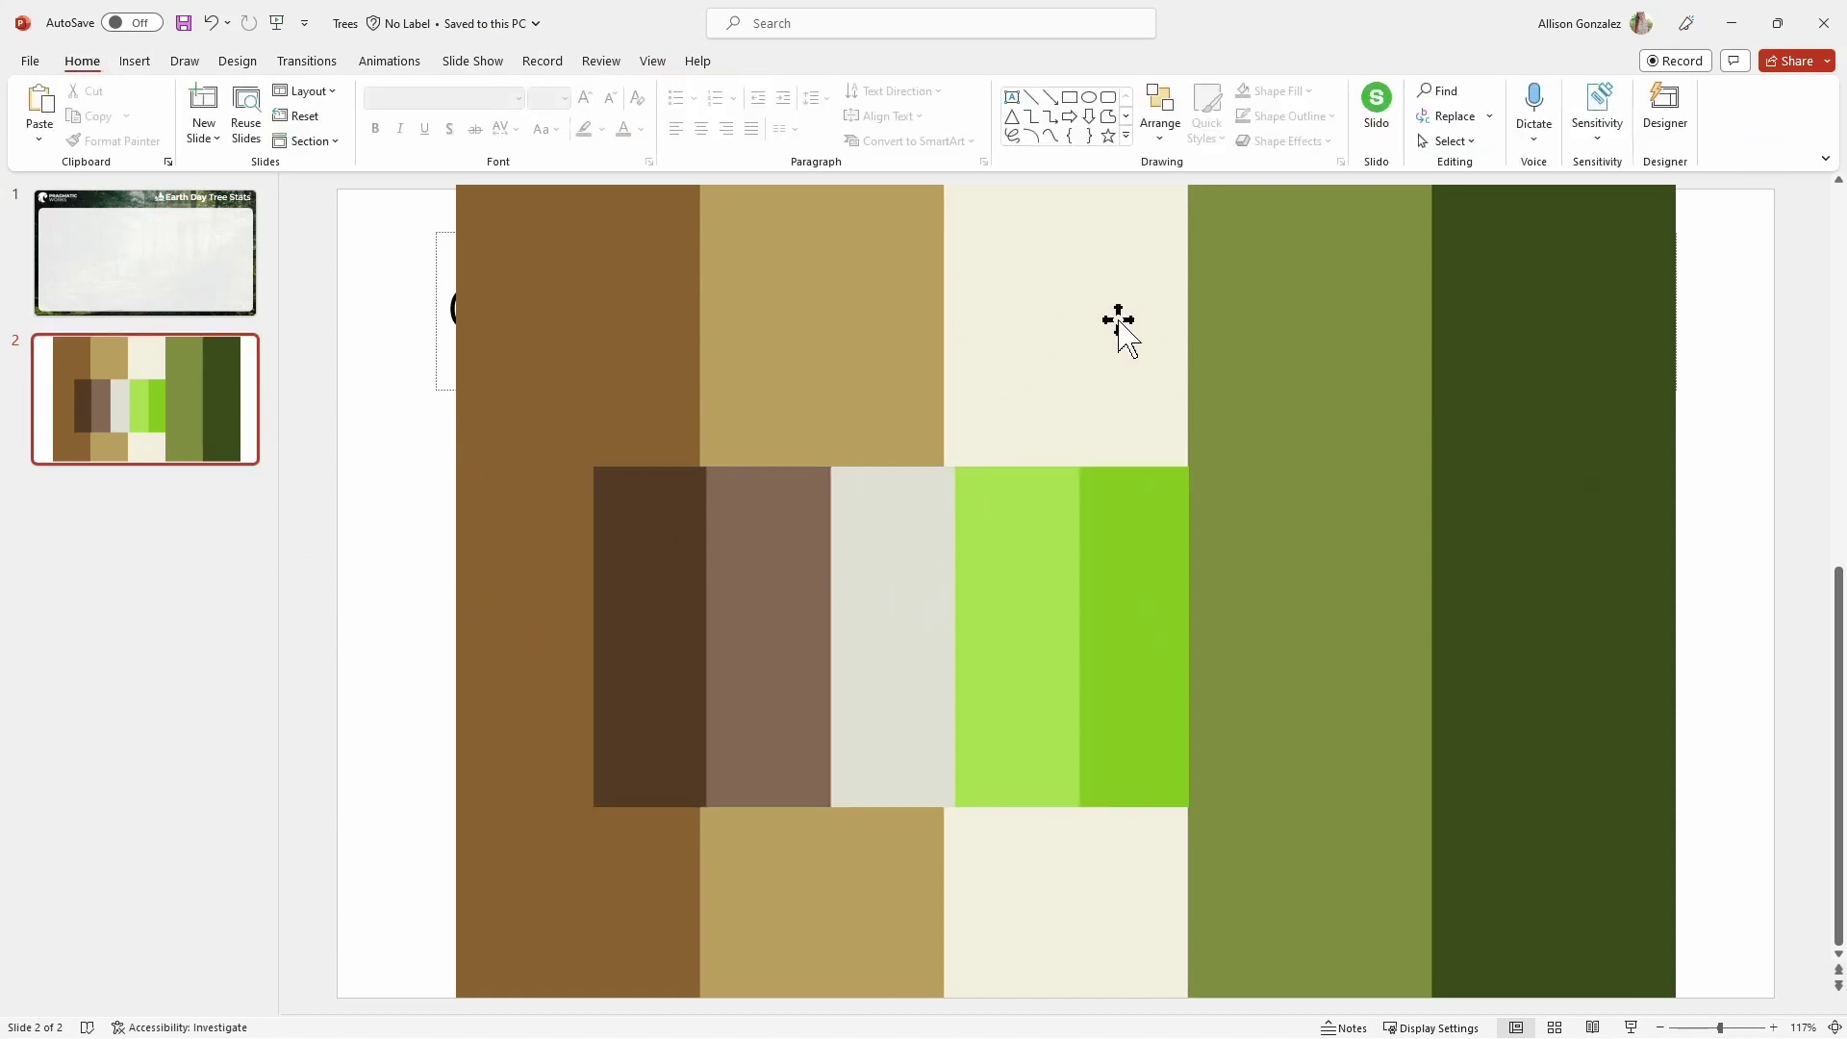
pyautogui.moveTo(1035, 610); pyautogui.dragTo(816, 416)
pyautogui.moveTo(1351, 472); pyautogui.dragTo(1434, 515)
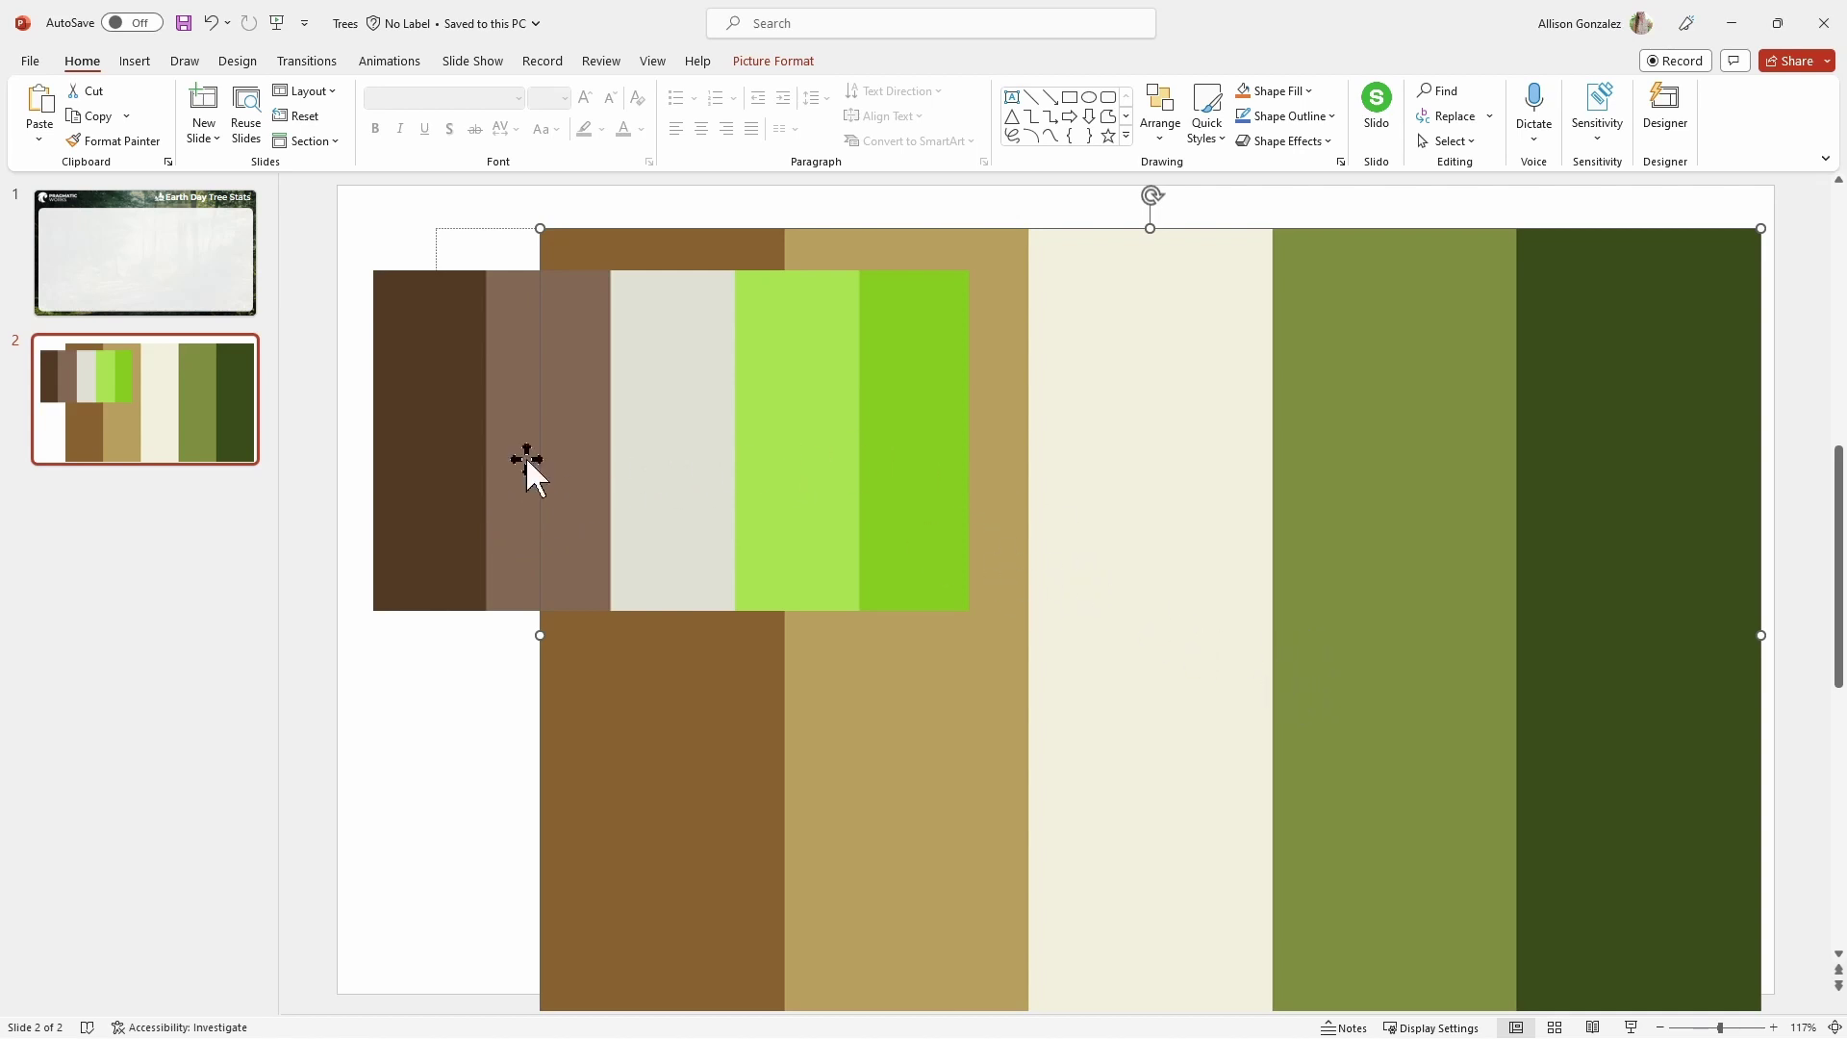
pyautogui.click(190, 298)
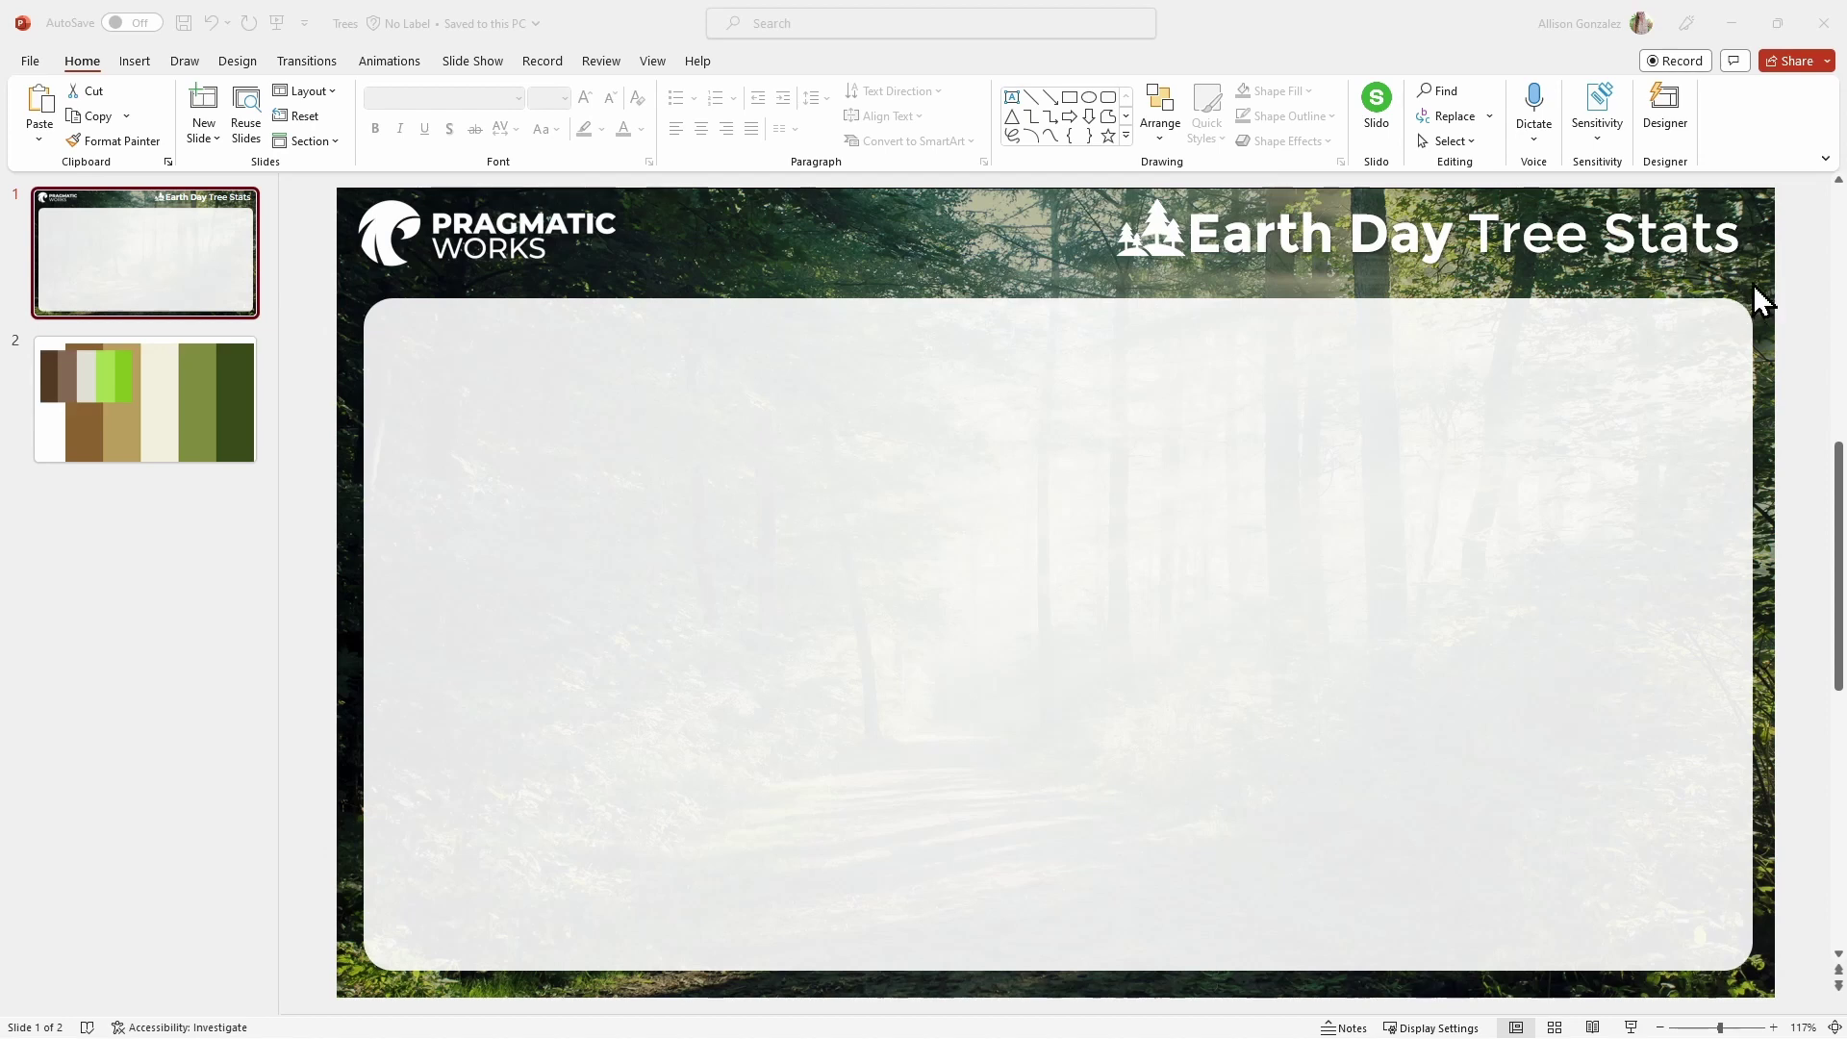
pyautogui.click(959, 264)
pyautogui.click(958, 256)
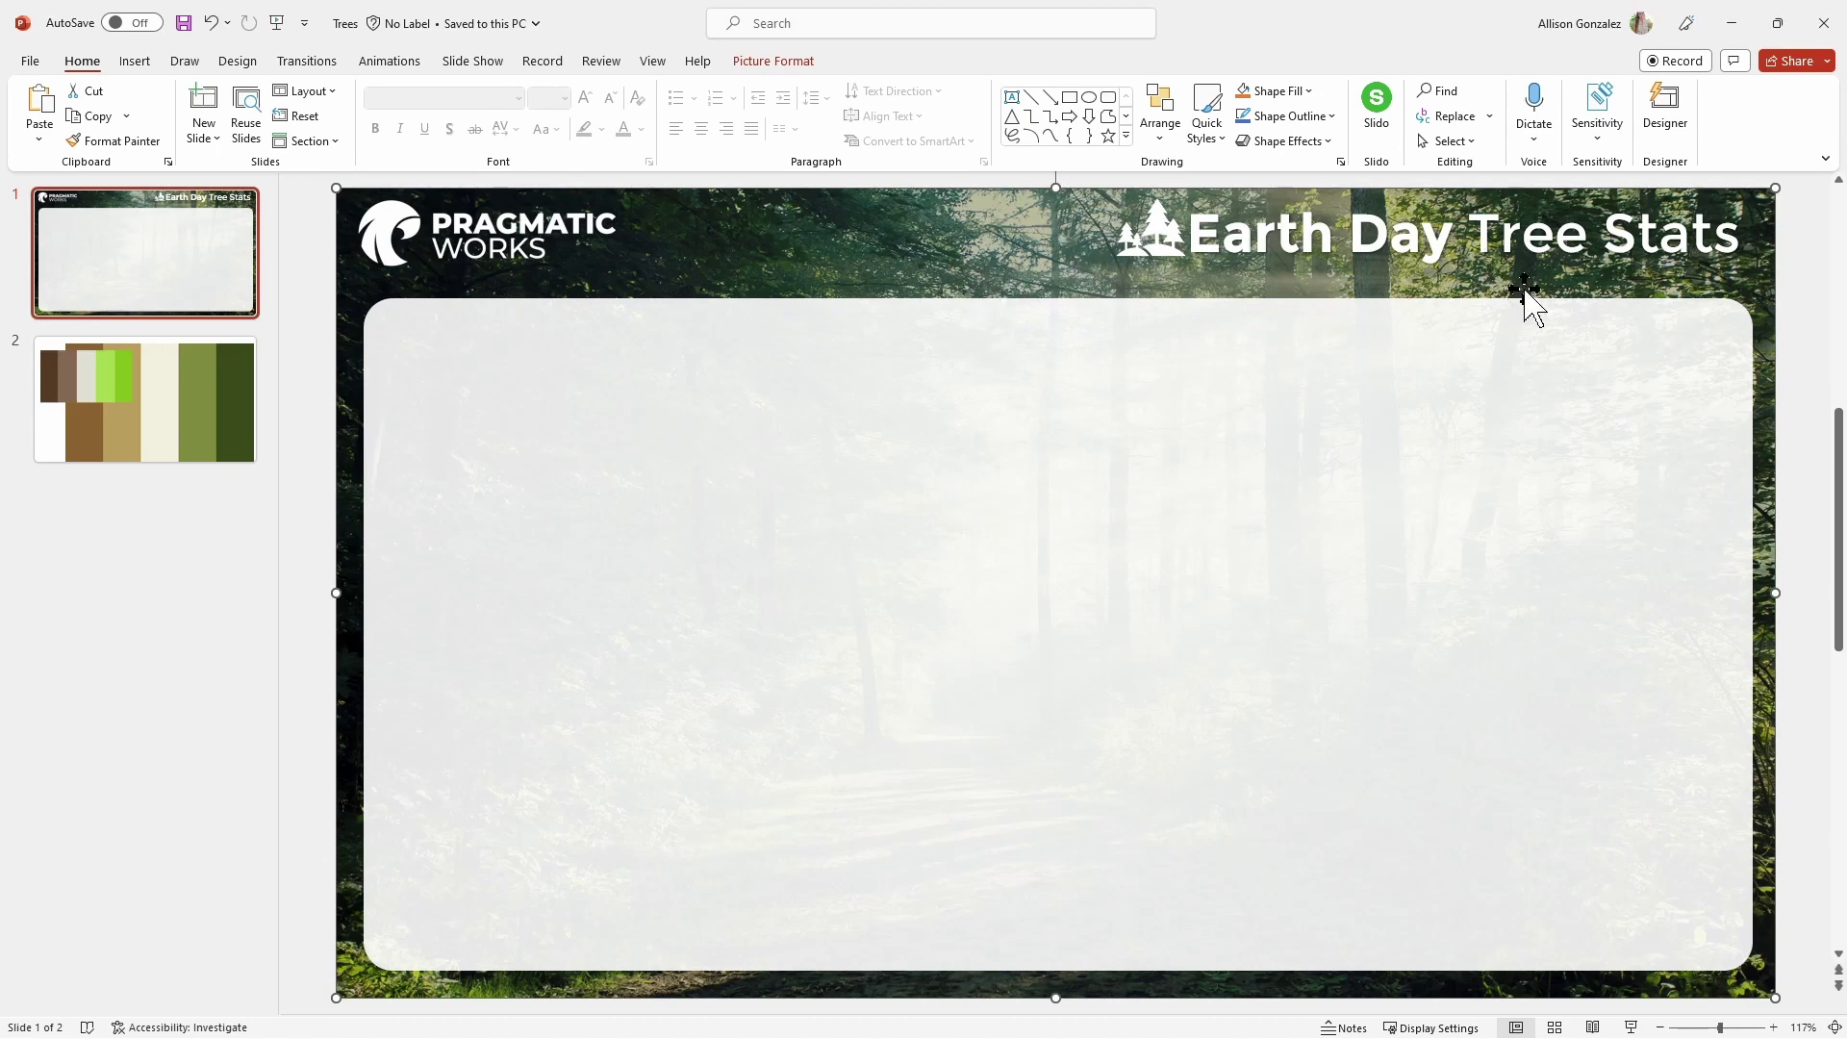
pyautogui.click(760, 62)
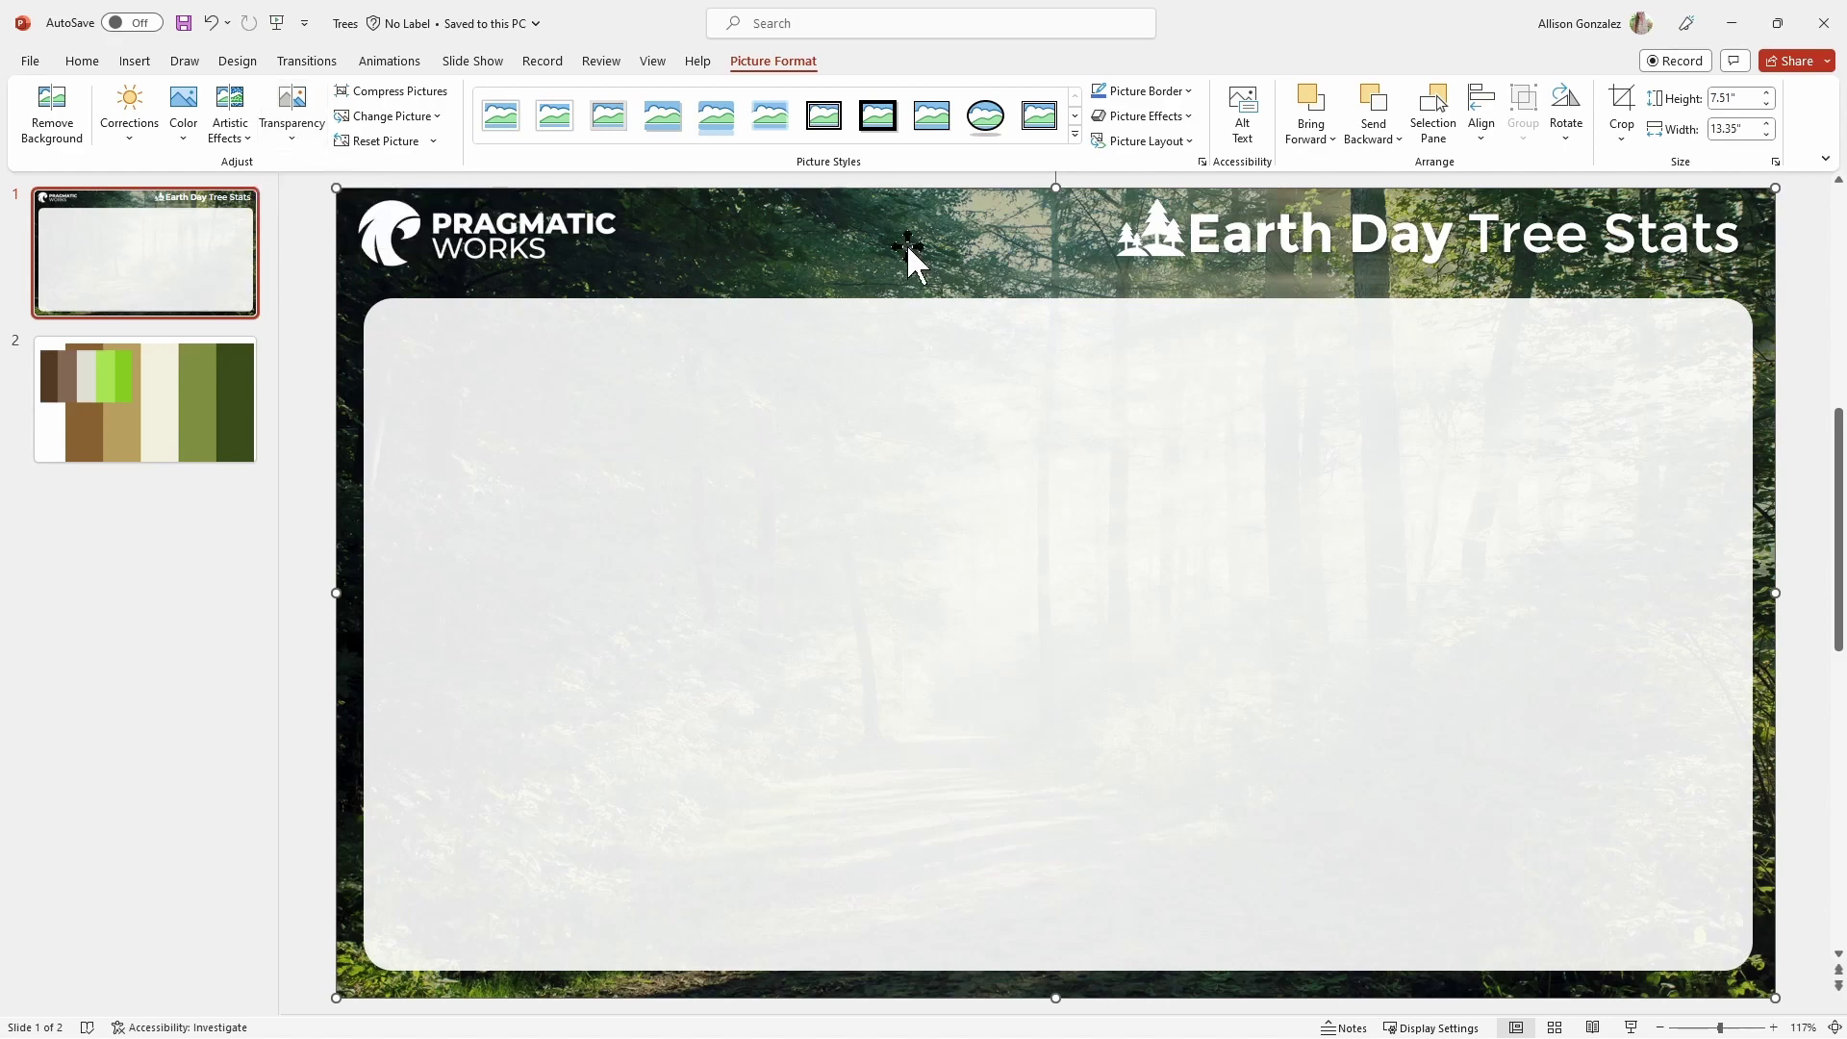
pyautogui.moveTo(966, 245)
pyautogui.mouseDown()
pyautogui.moveTo(848, 245)
pyautogui.moveTo(947, 239)
pyautogui.mouseUp()
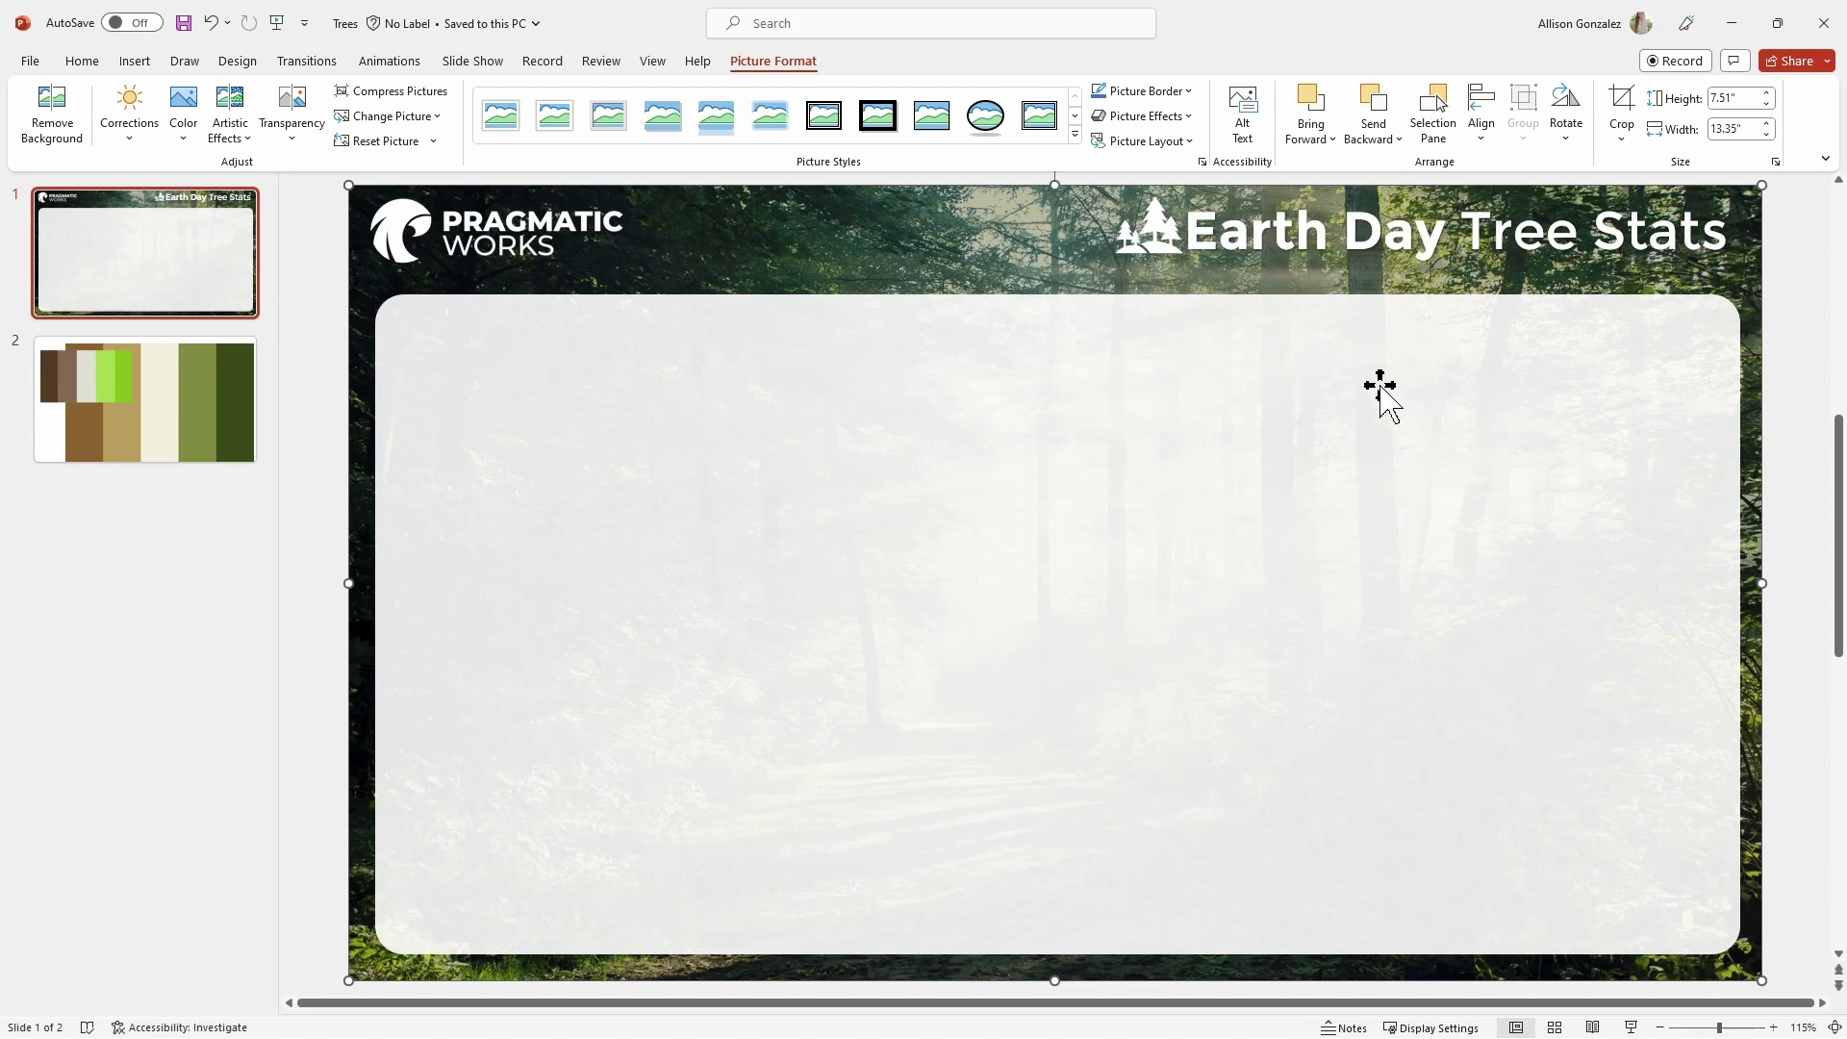
pyautogui.click(517, 254)
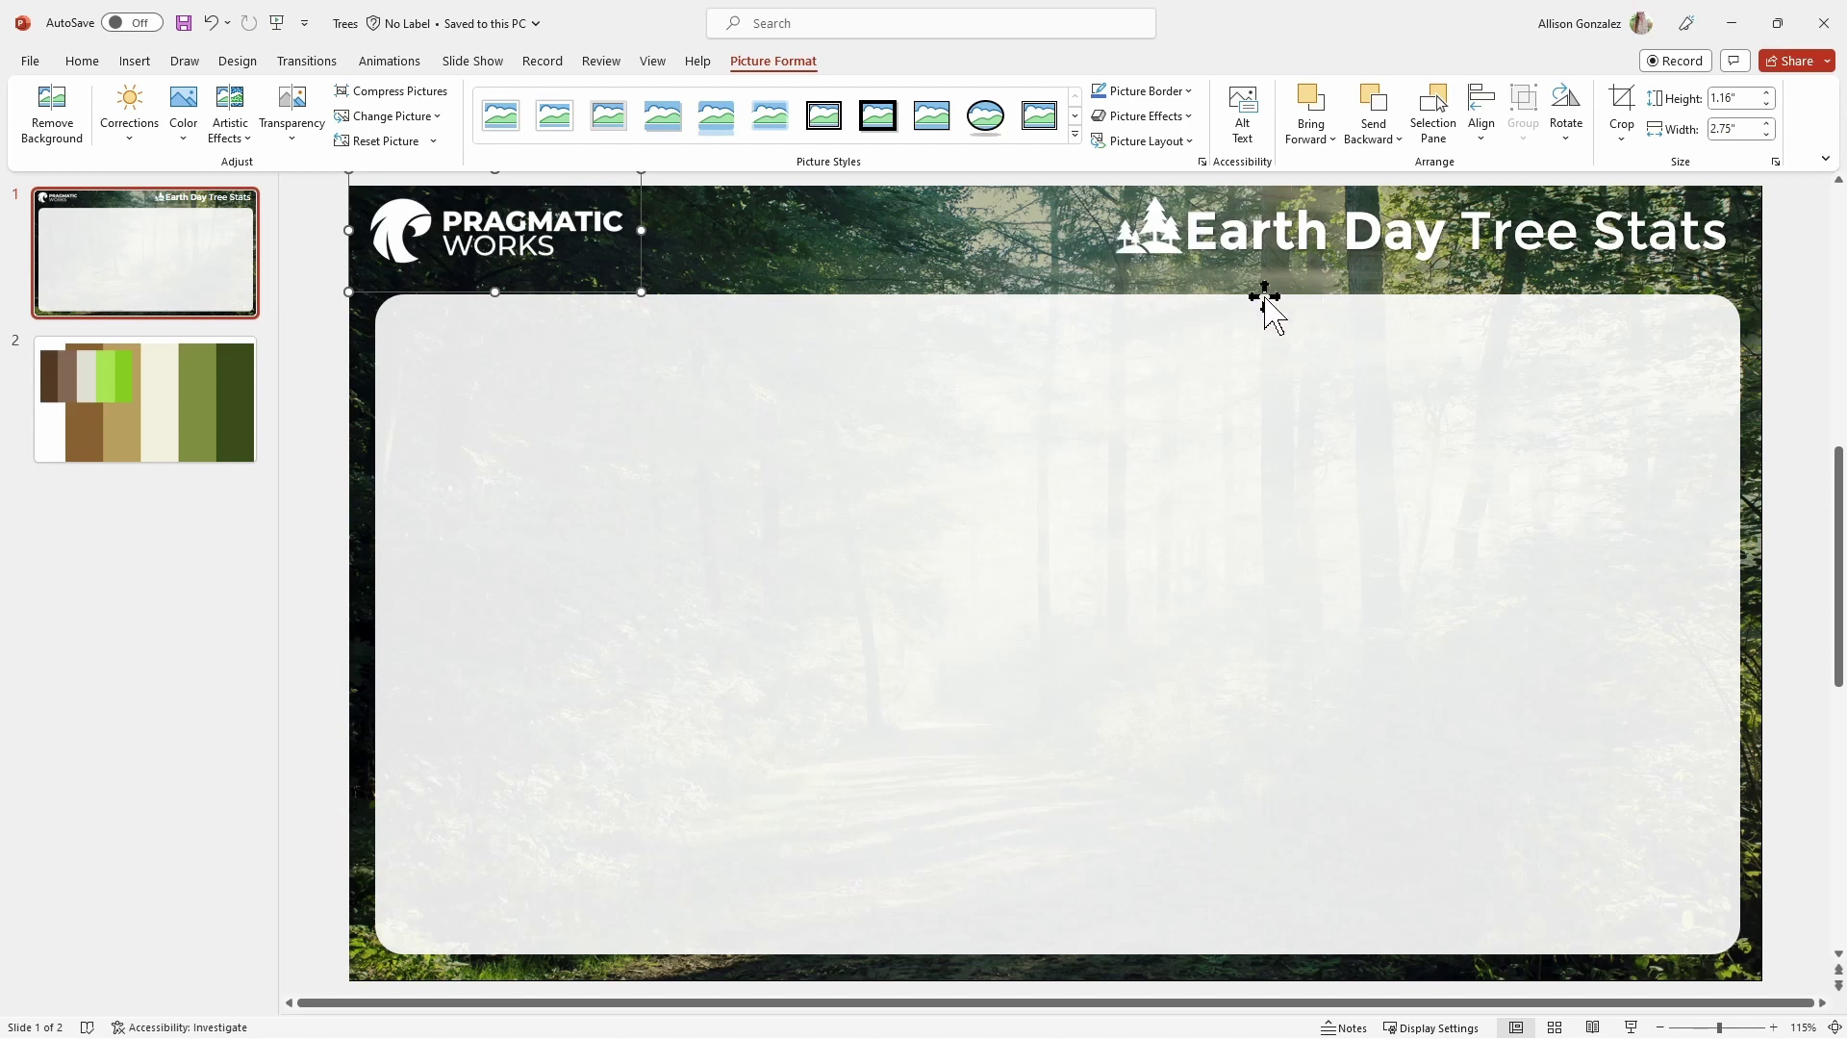
pyautogui.click(1706, 228)
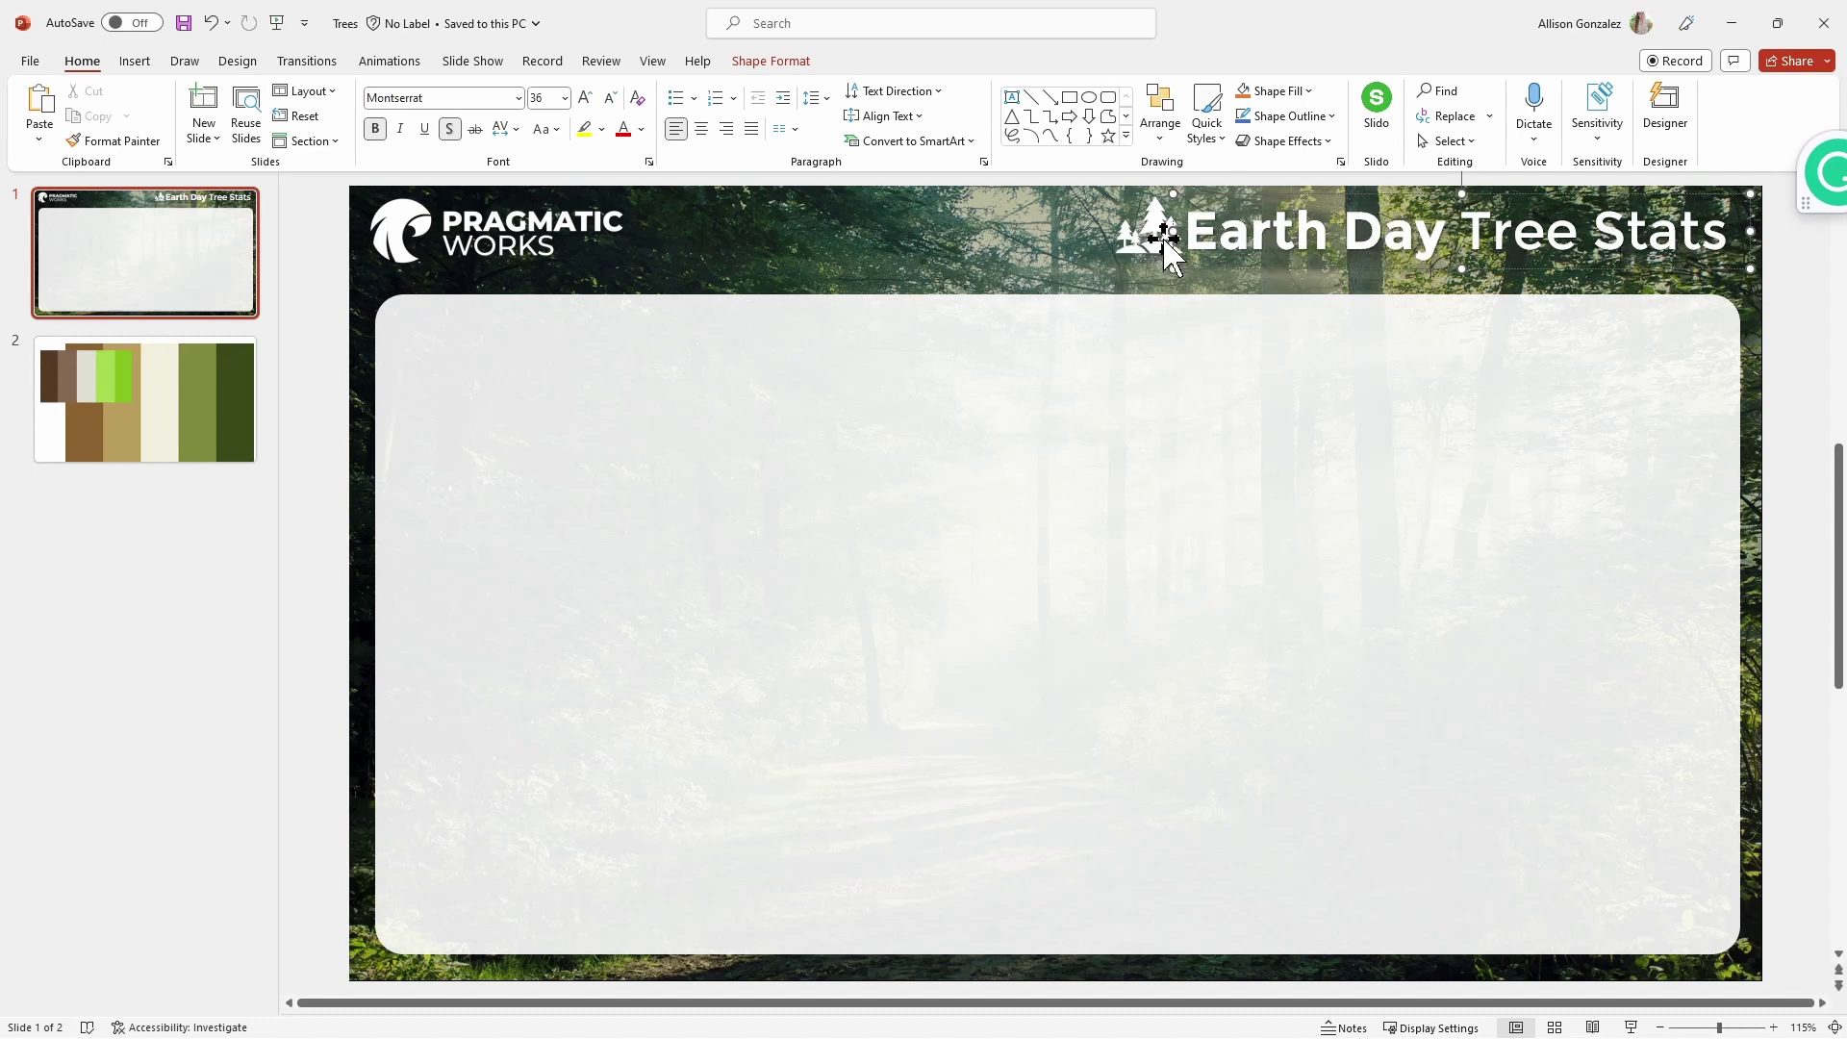
# Draw a temporary blue rectangle on the forest slide, then delete it to leave the panel empty.
pyautogui.click(1093, 255)
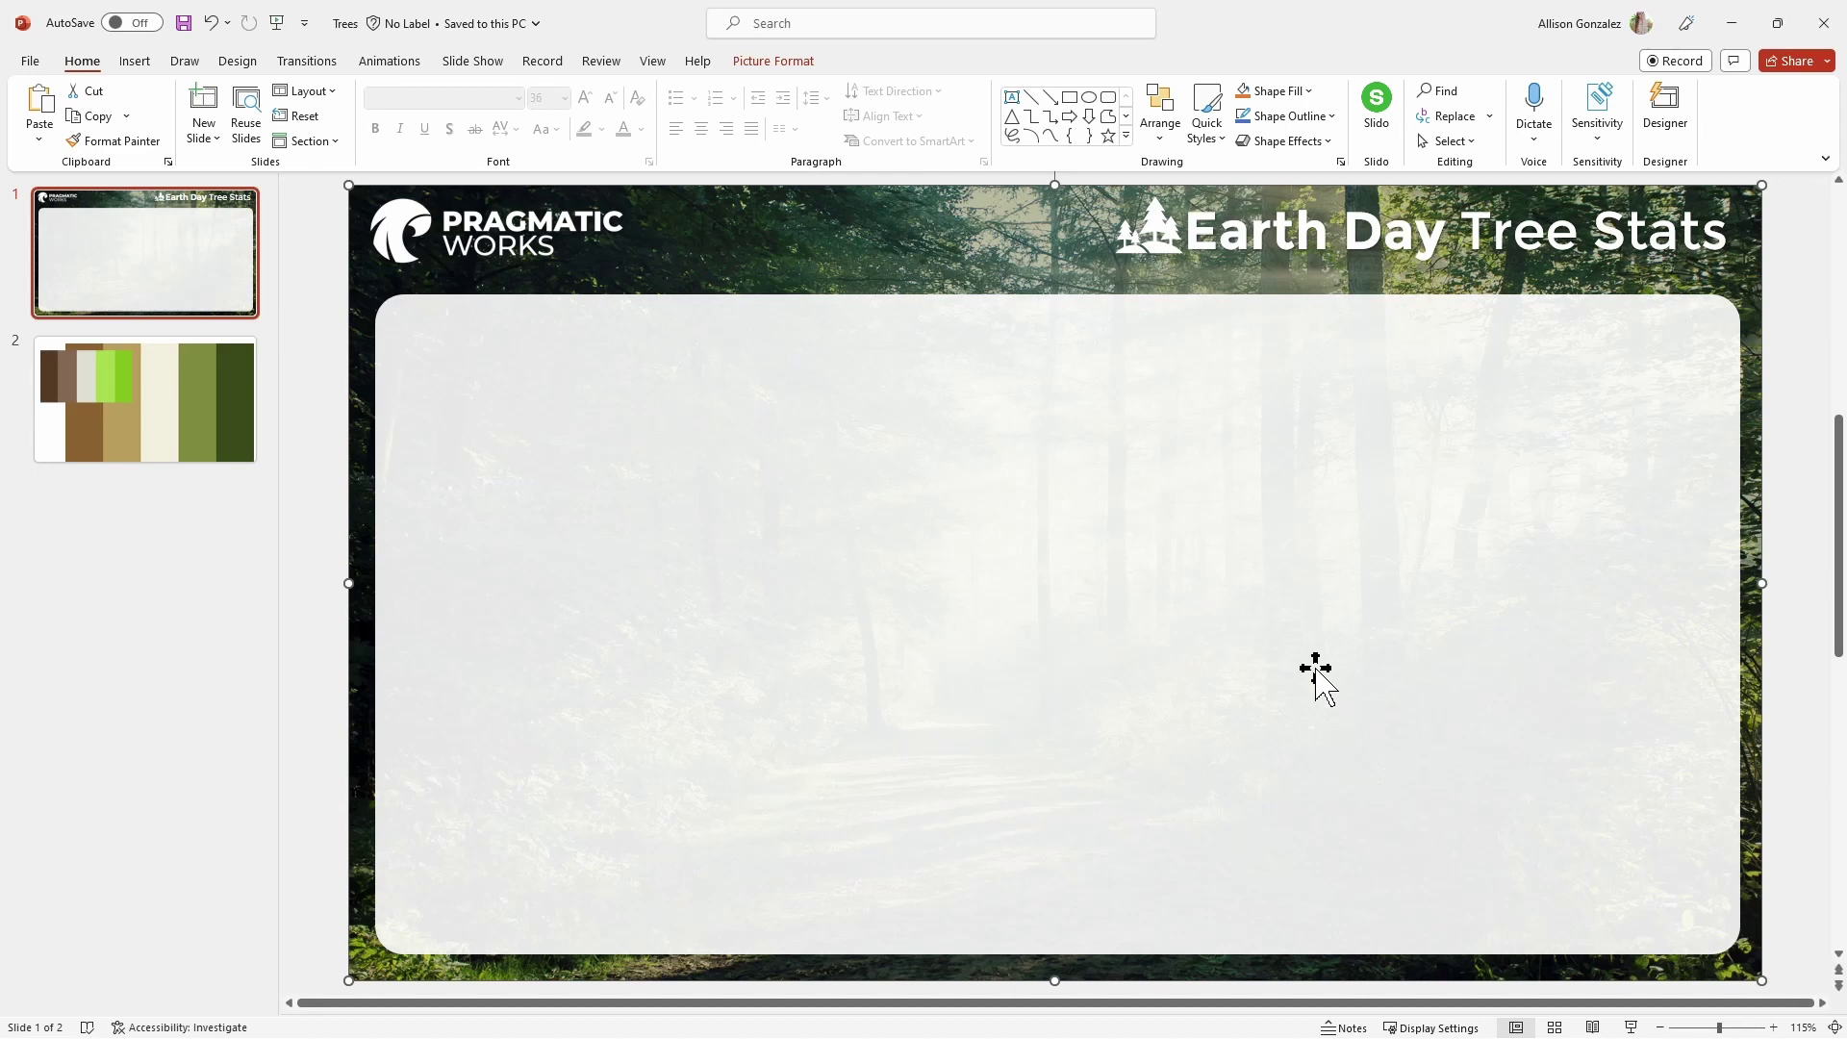
pyautogui.click(1795, 289)
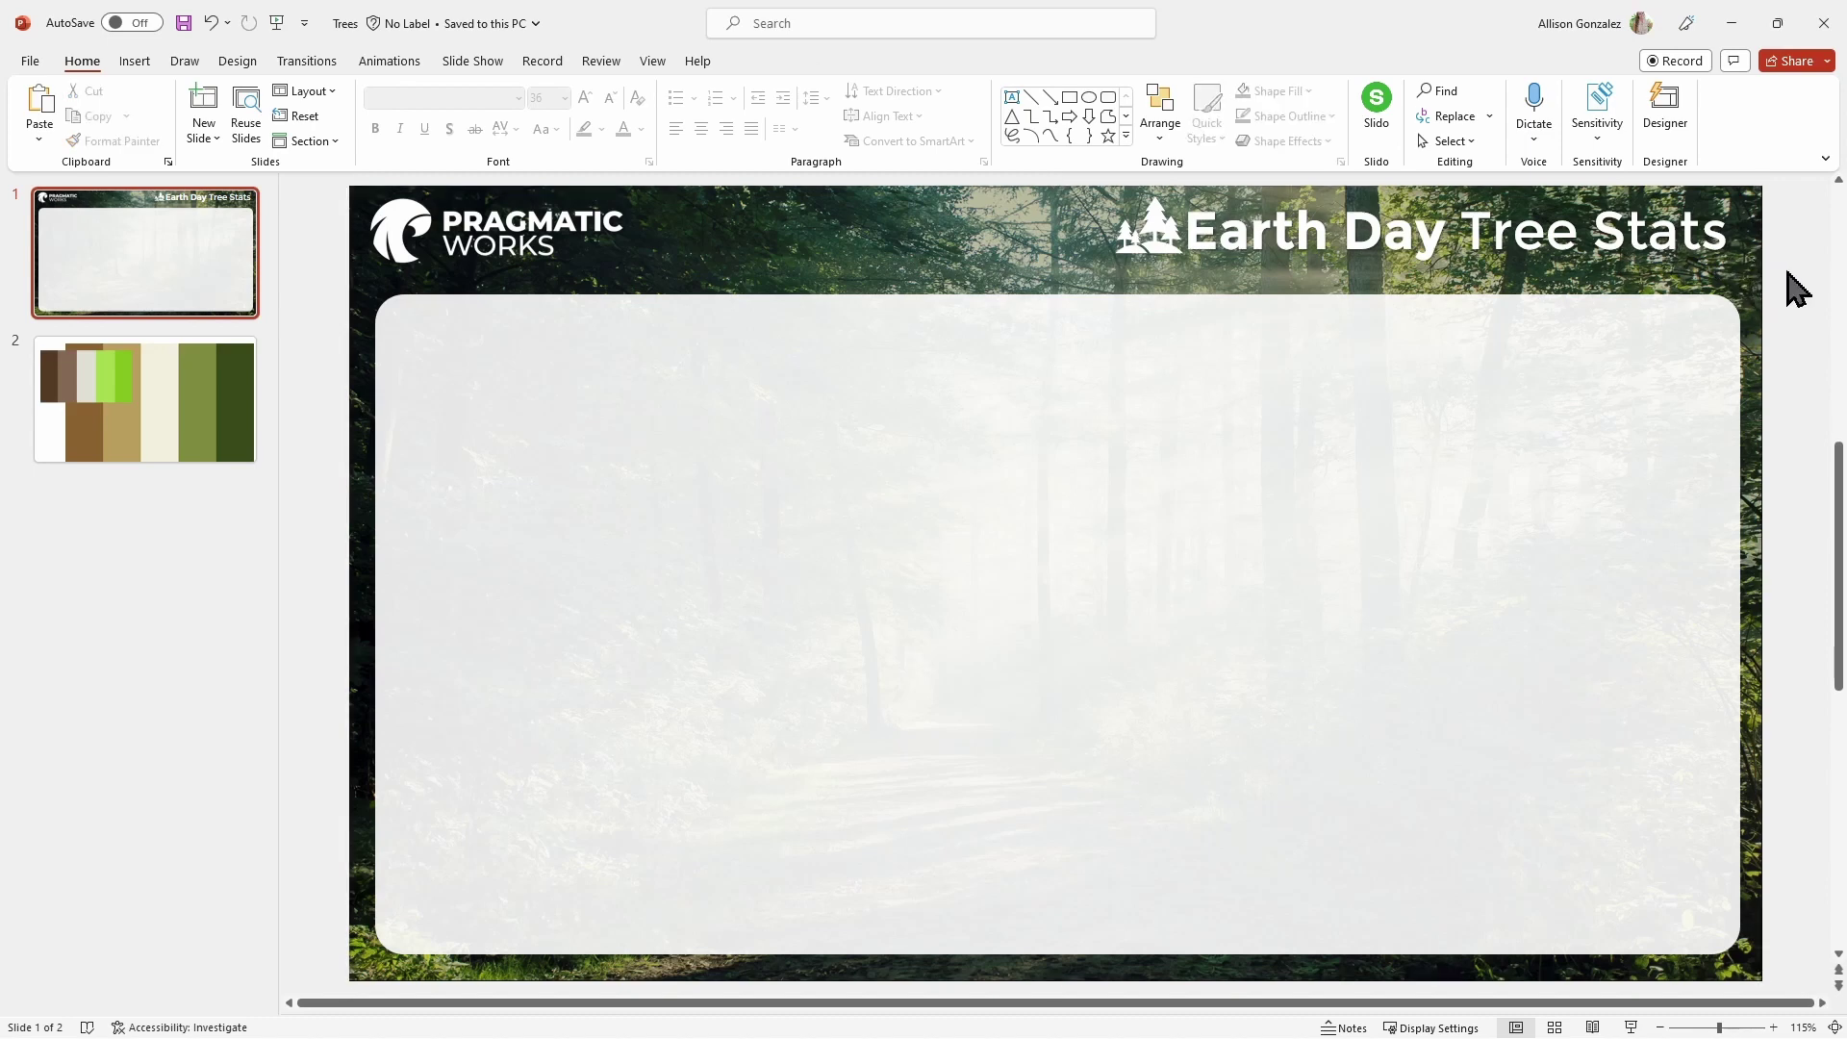
pyautogui.click(1071, 99)
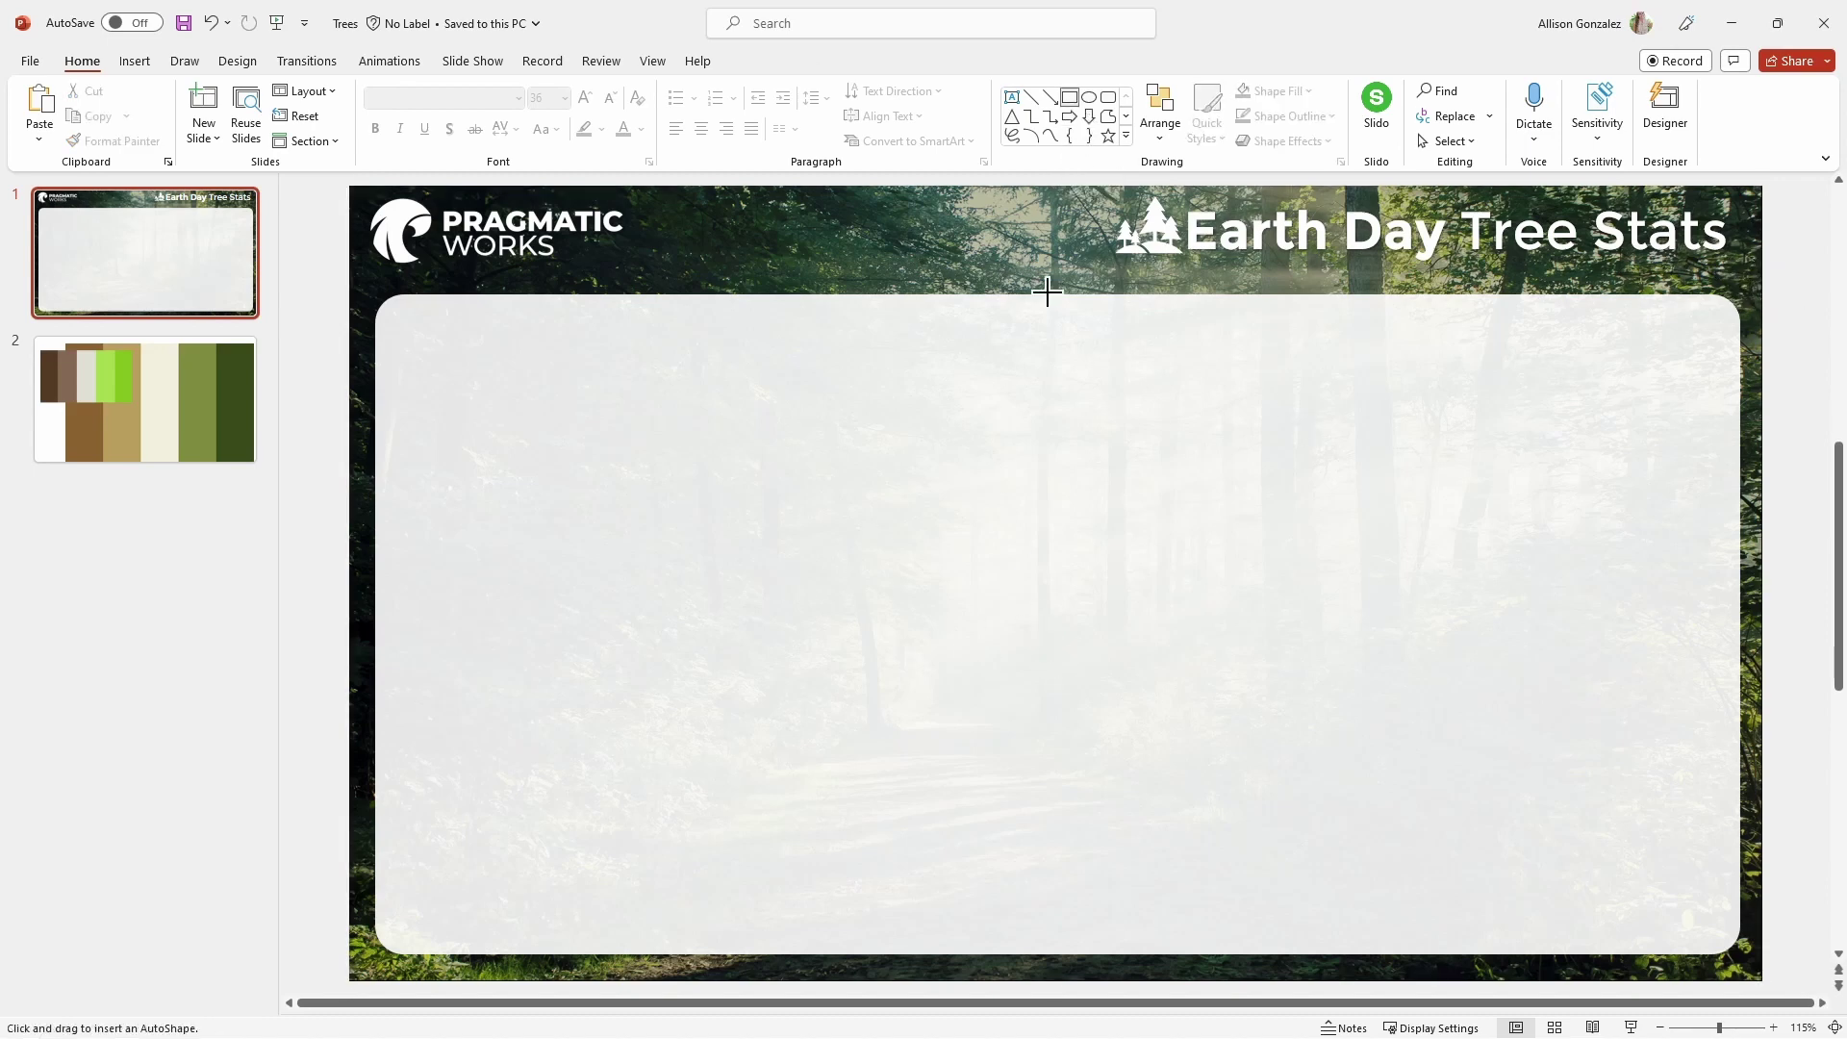
pyautogui.moveTo(895, 393)
pyautogui.mouseDown()
pyautogui.moveTo(1187, 504)
pyautogui.moveTo(705, 395)
pyautogui.moveTo(1084, 424)
pyautogui.moveTo(1233, 652)
pyautogui.moveTo(1137, 373)
pyautogui.moveTo(1010, 635)
pyautogui.moveTo(1254, 468)
pyautogui.mouseUp()
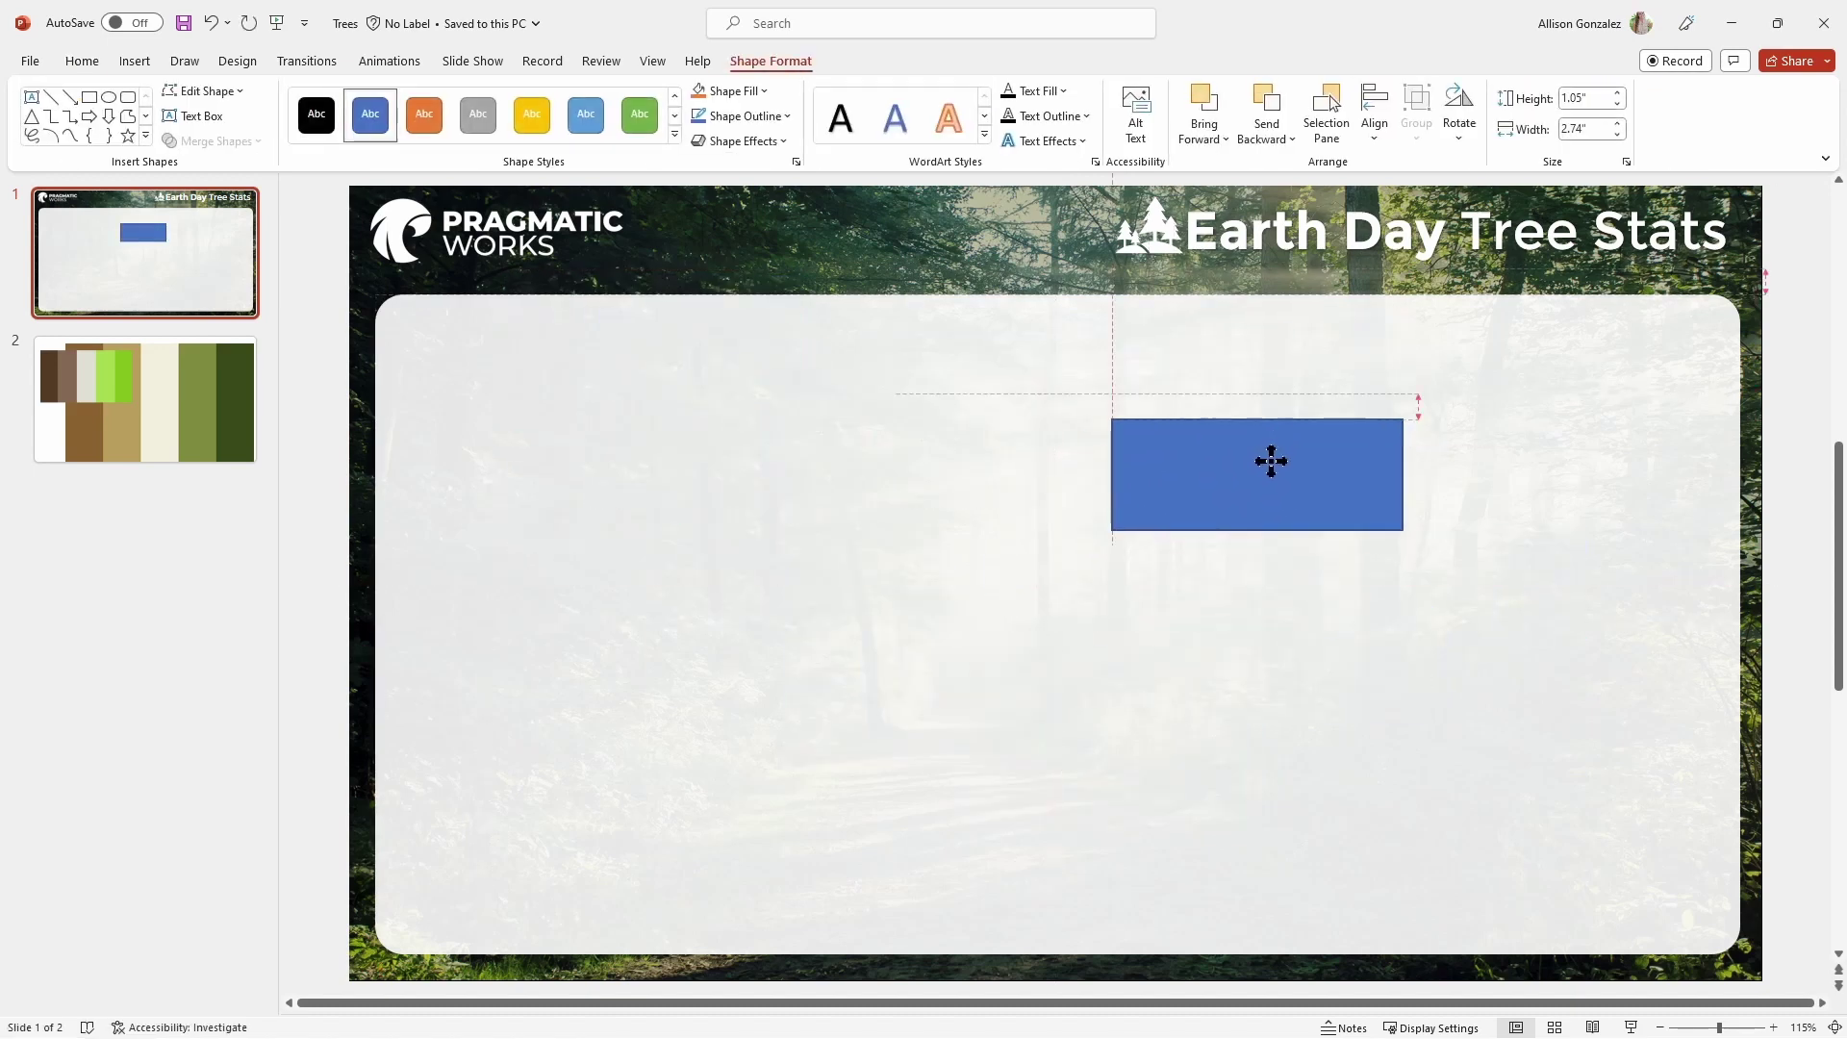
pyautogui.moveTo(1271, 462); pyautogui.dragTo(1271, 464)
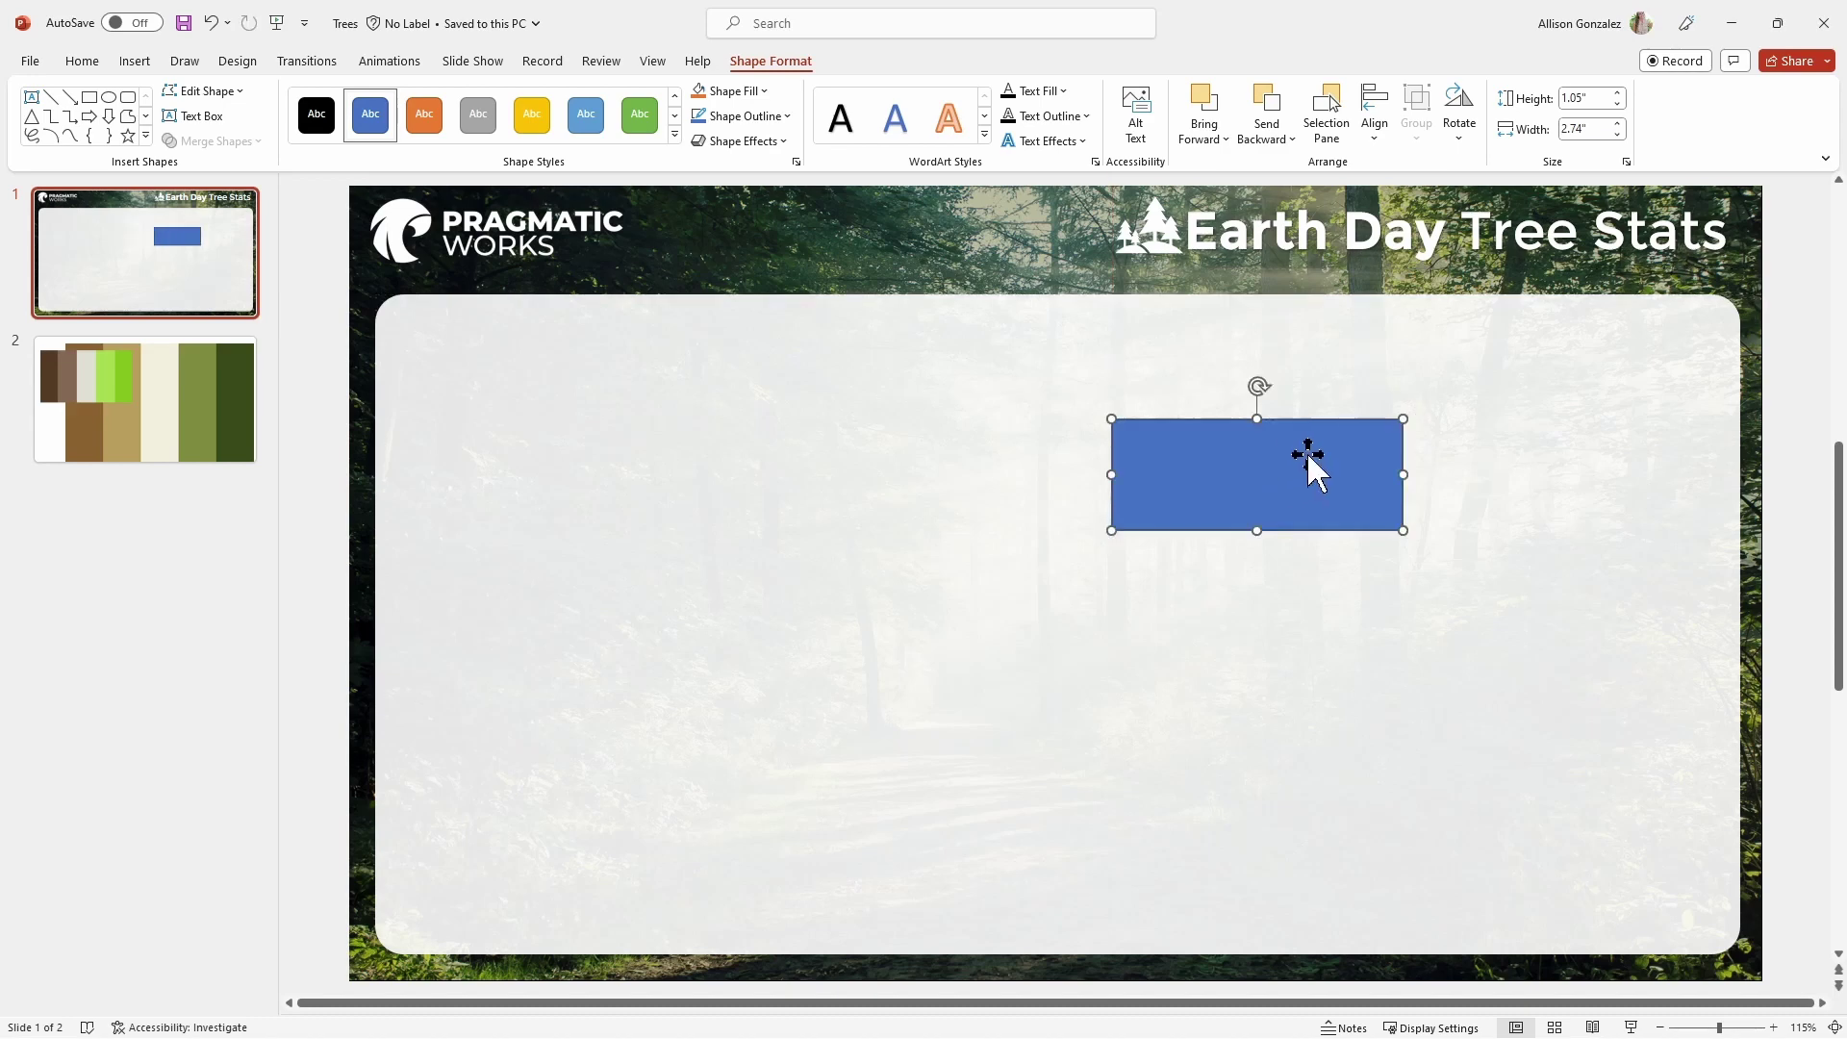
pyautogui.press('Delete')
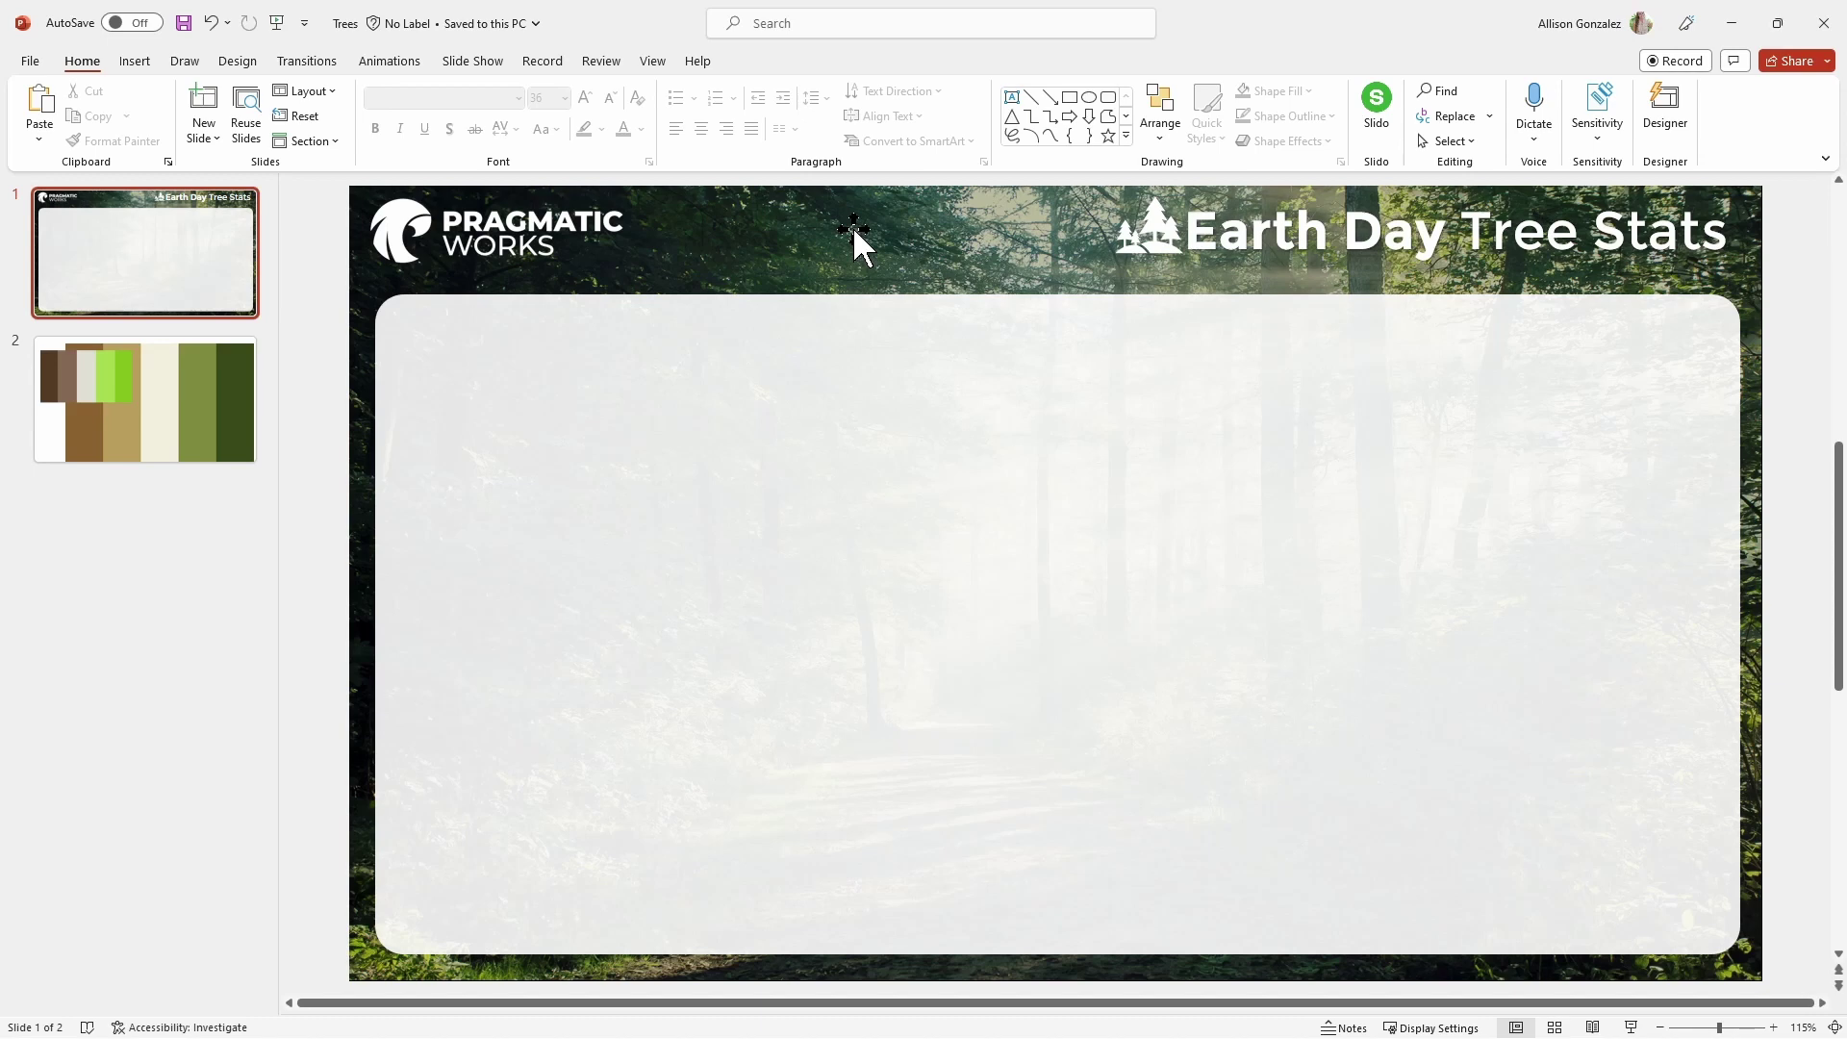
# Save only the current slide to the Desktop as a PNG named 'Trees background'.
pyautogui.click(30, 62)
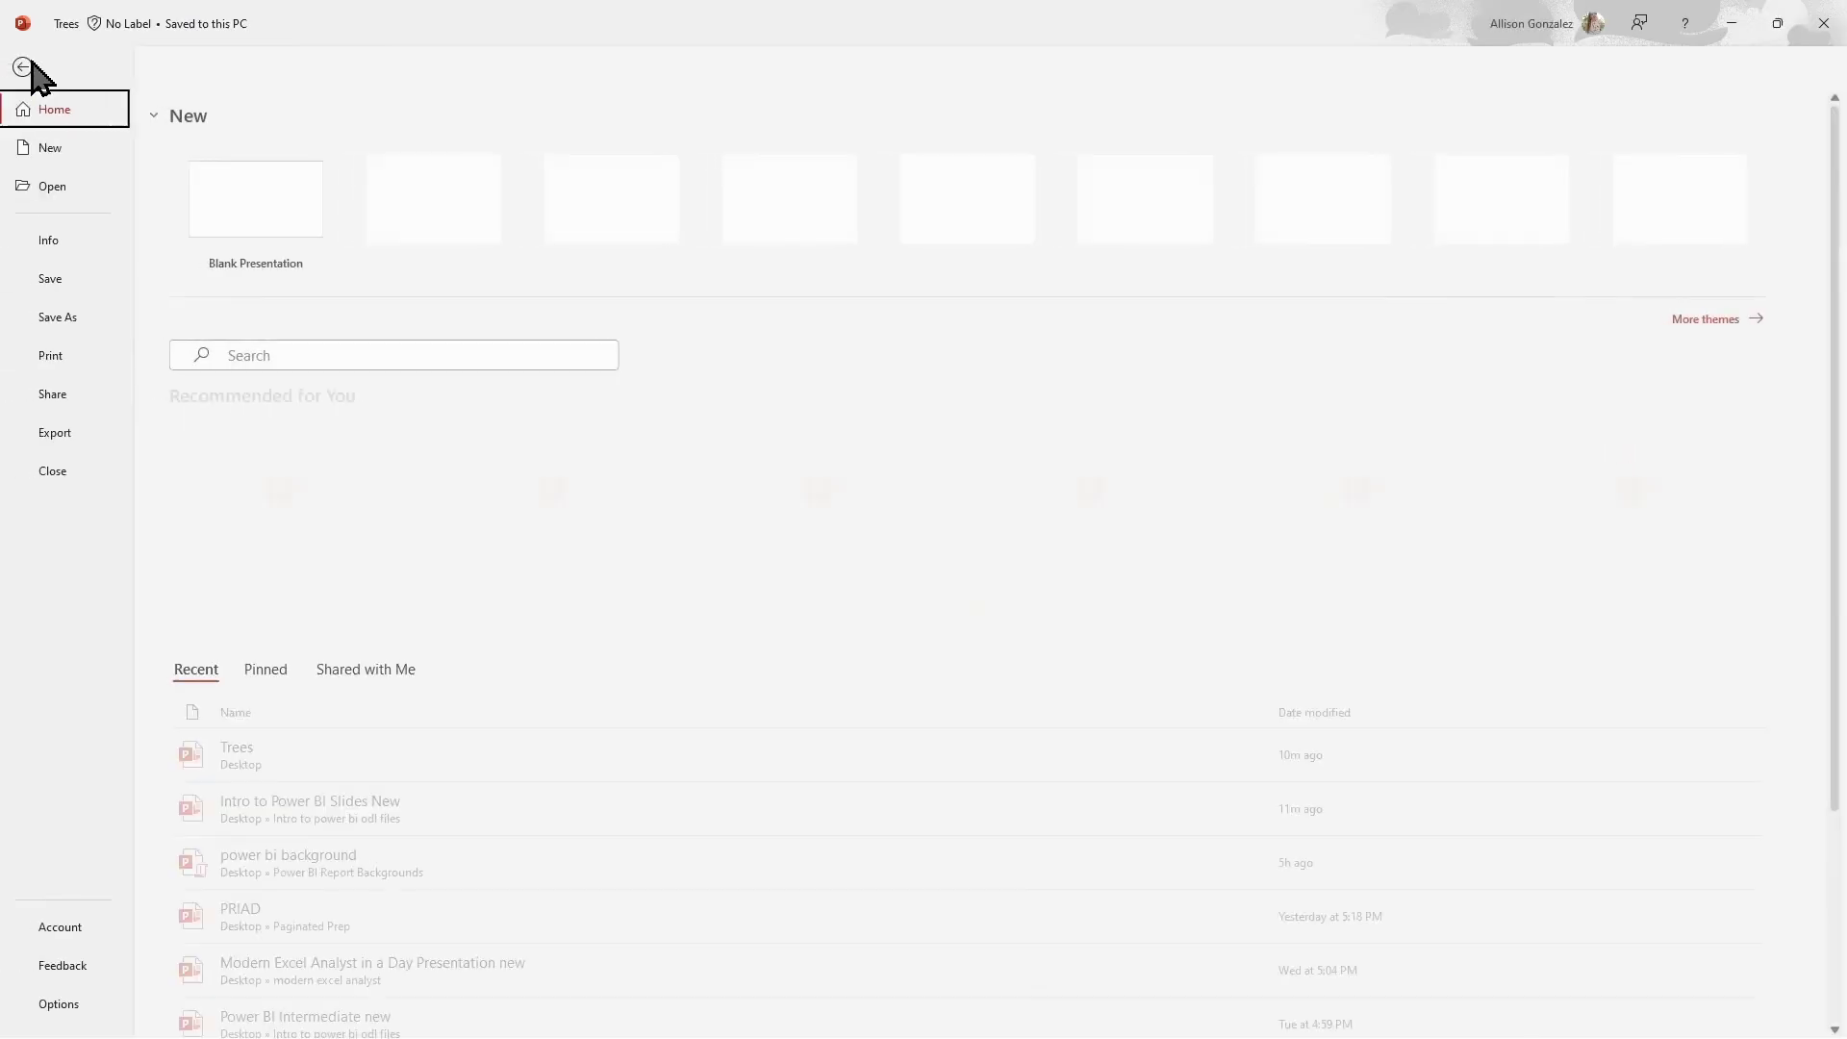
pyautogui.click(56, 317)
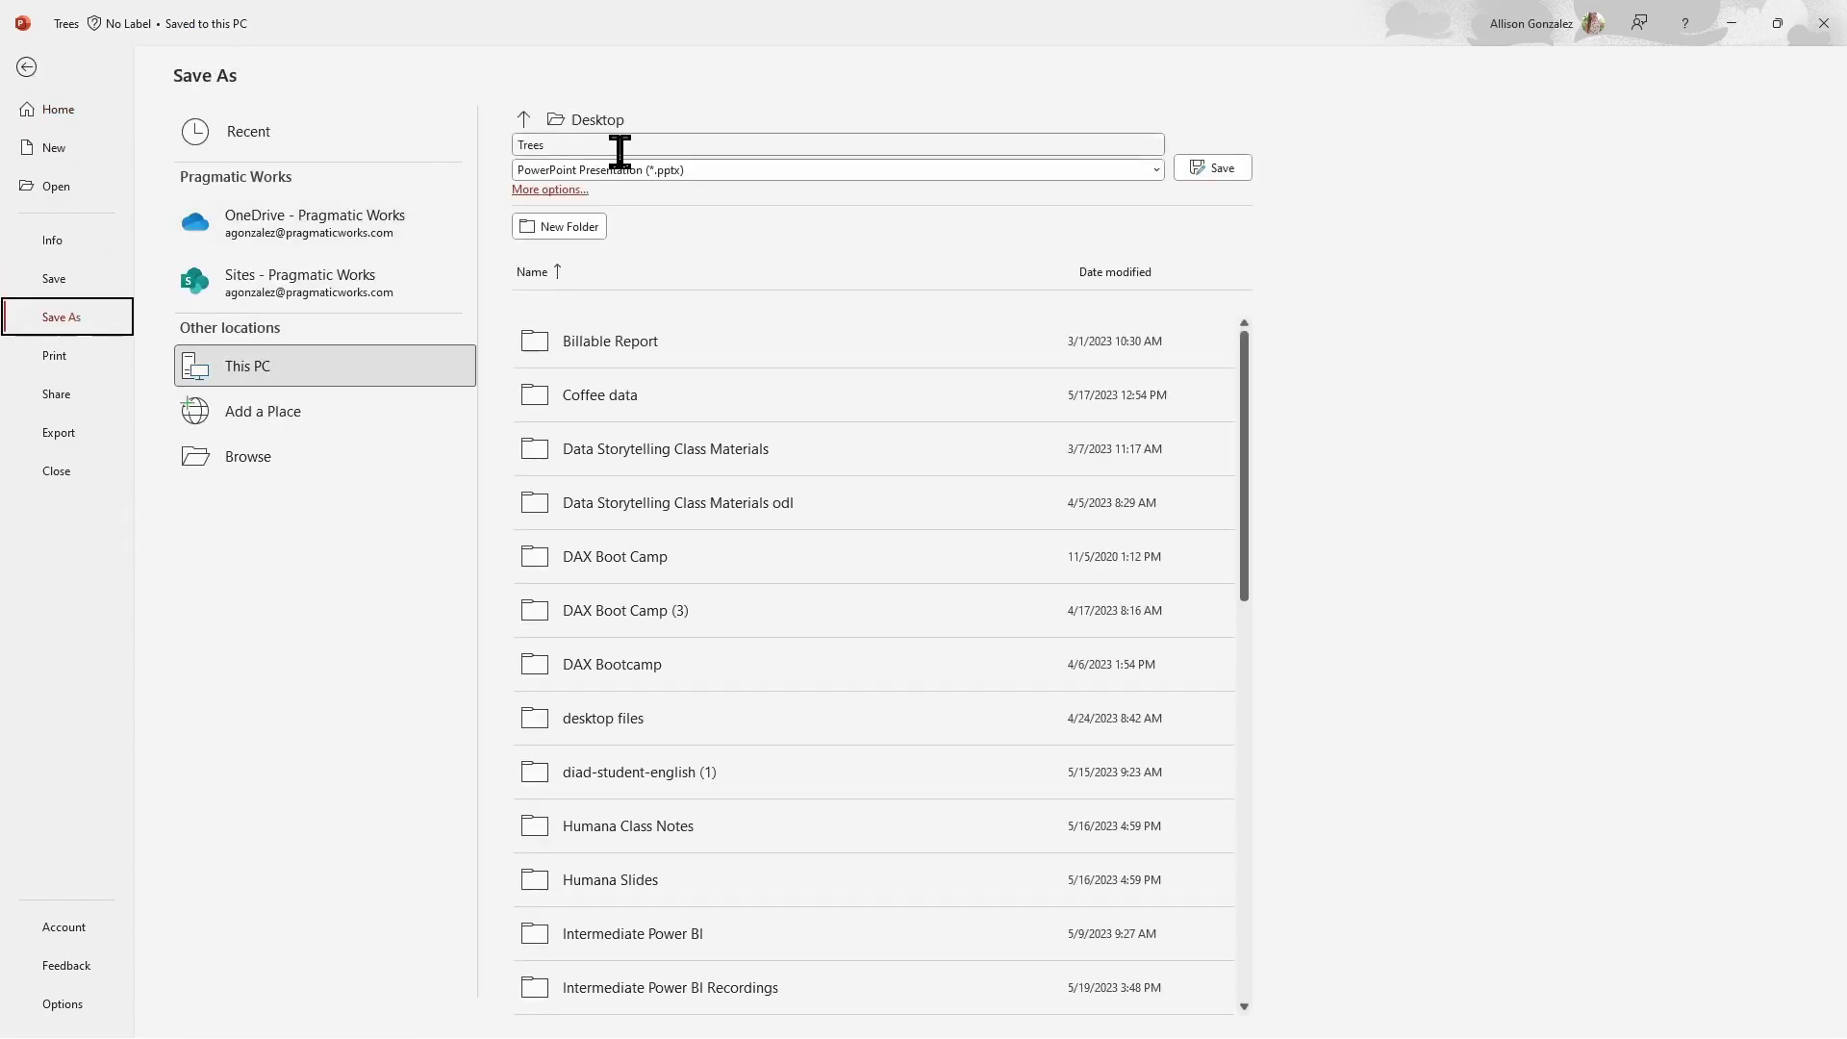
pyautogui.click(748, 173)
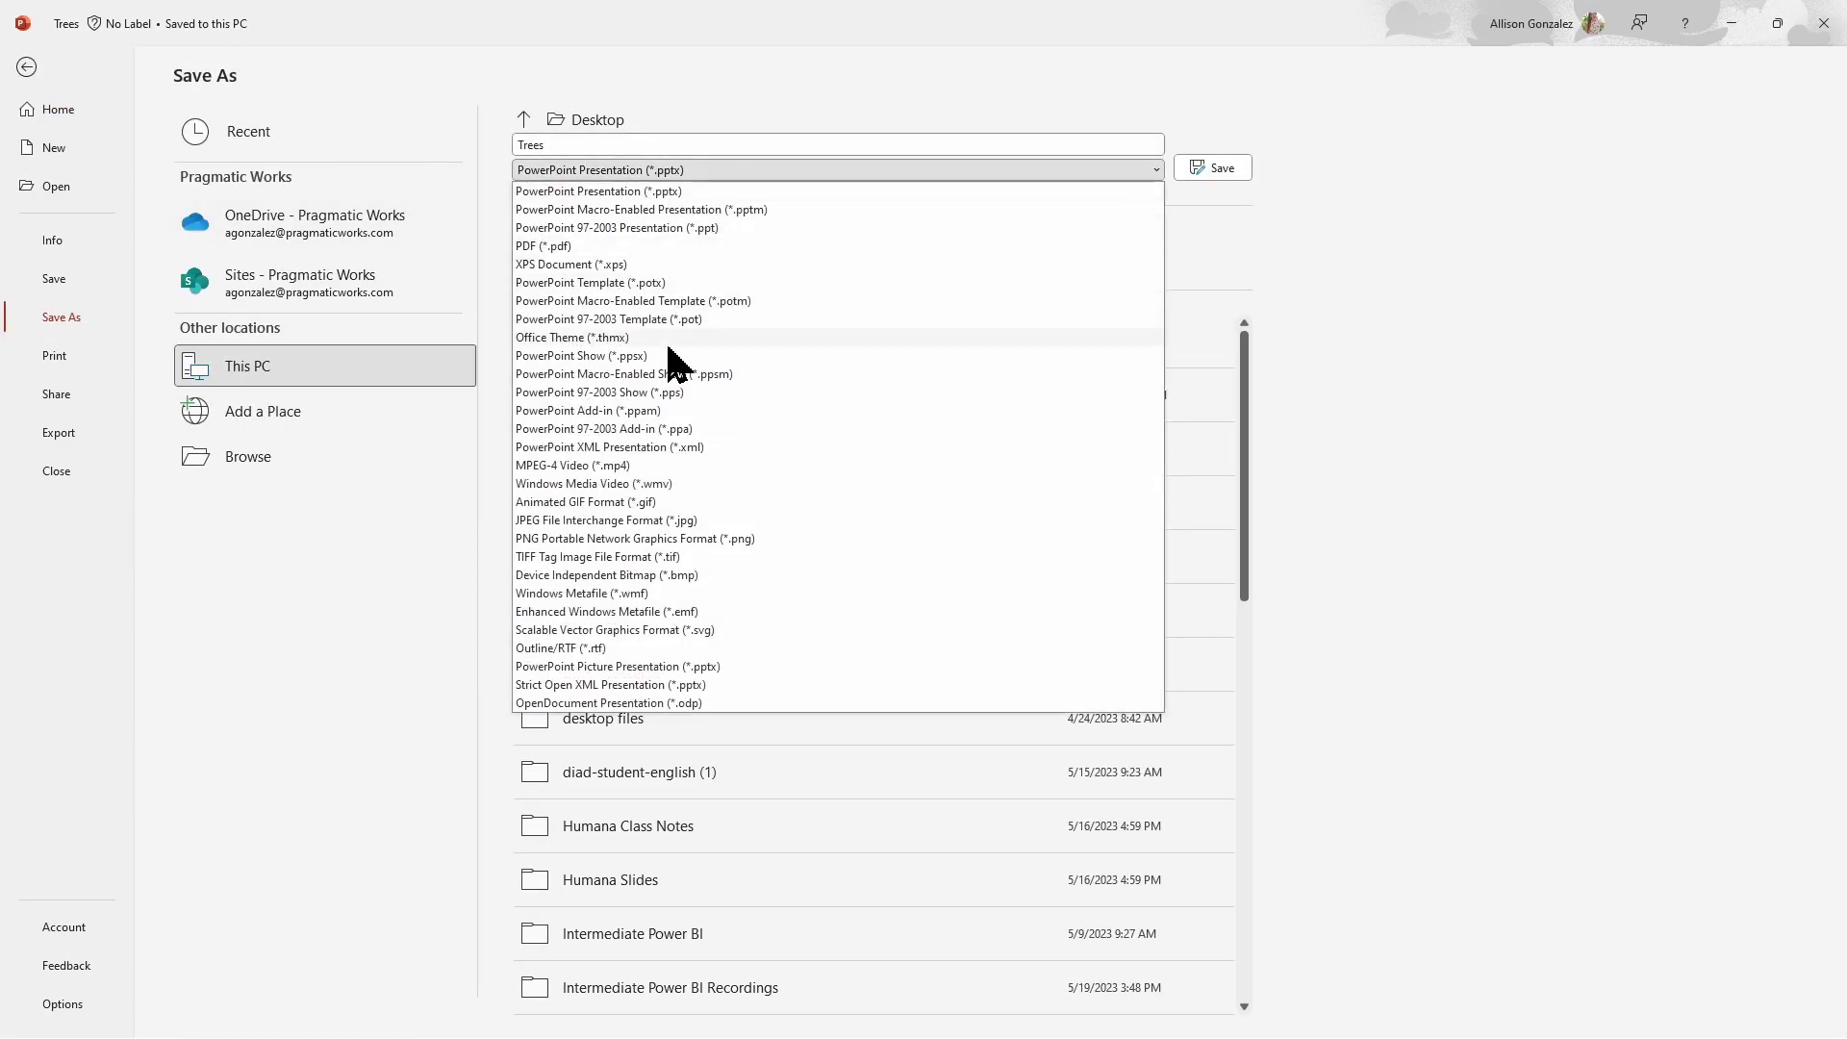
pyautogui.click(639, 540)
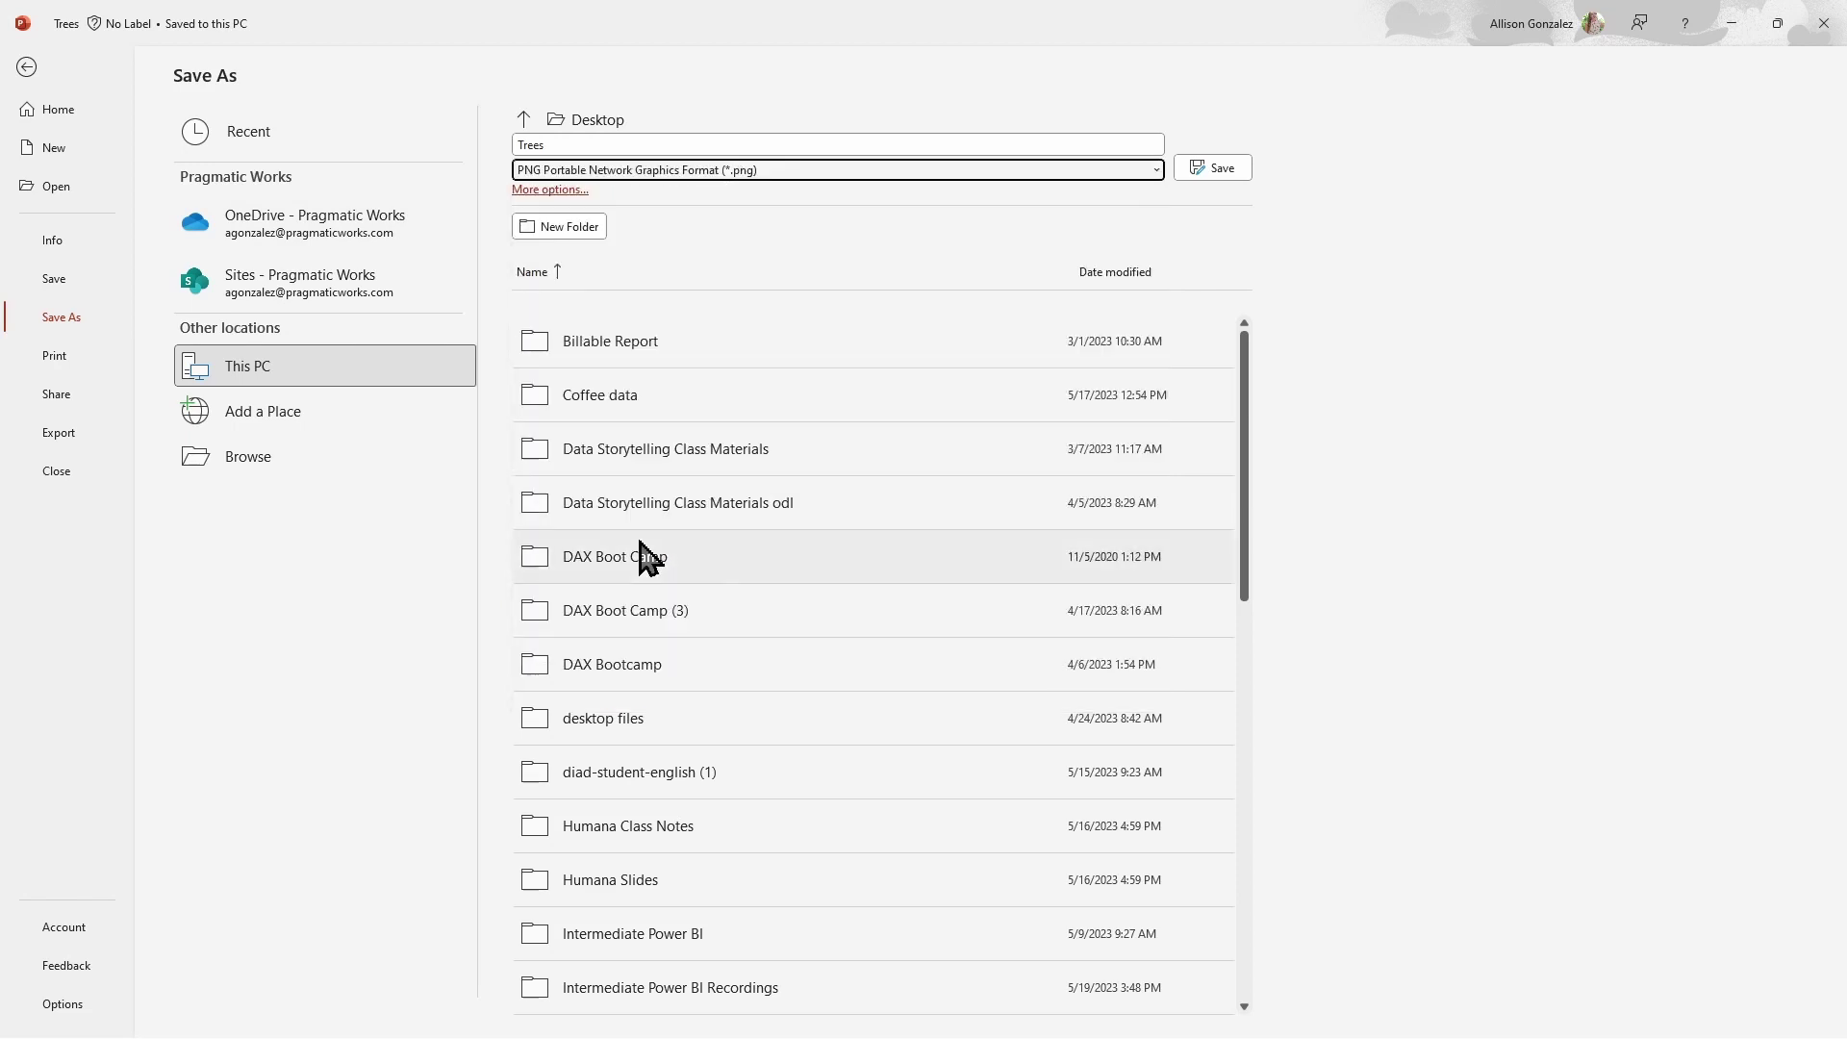
pyautogui.click(580, 145)
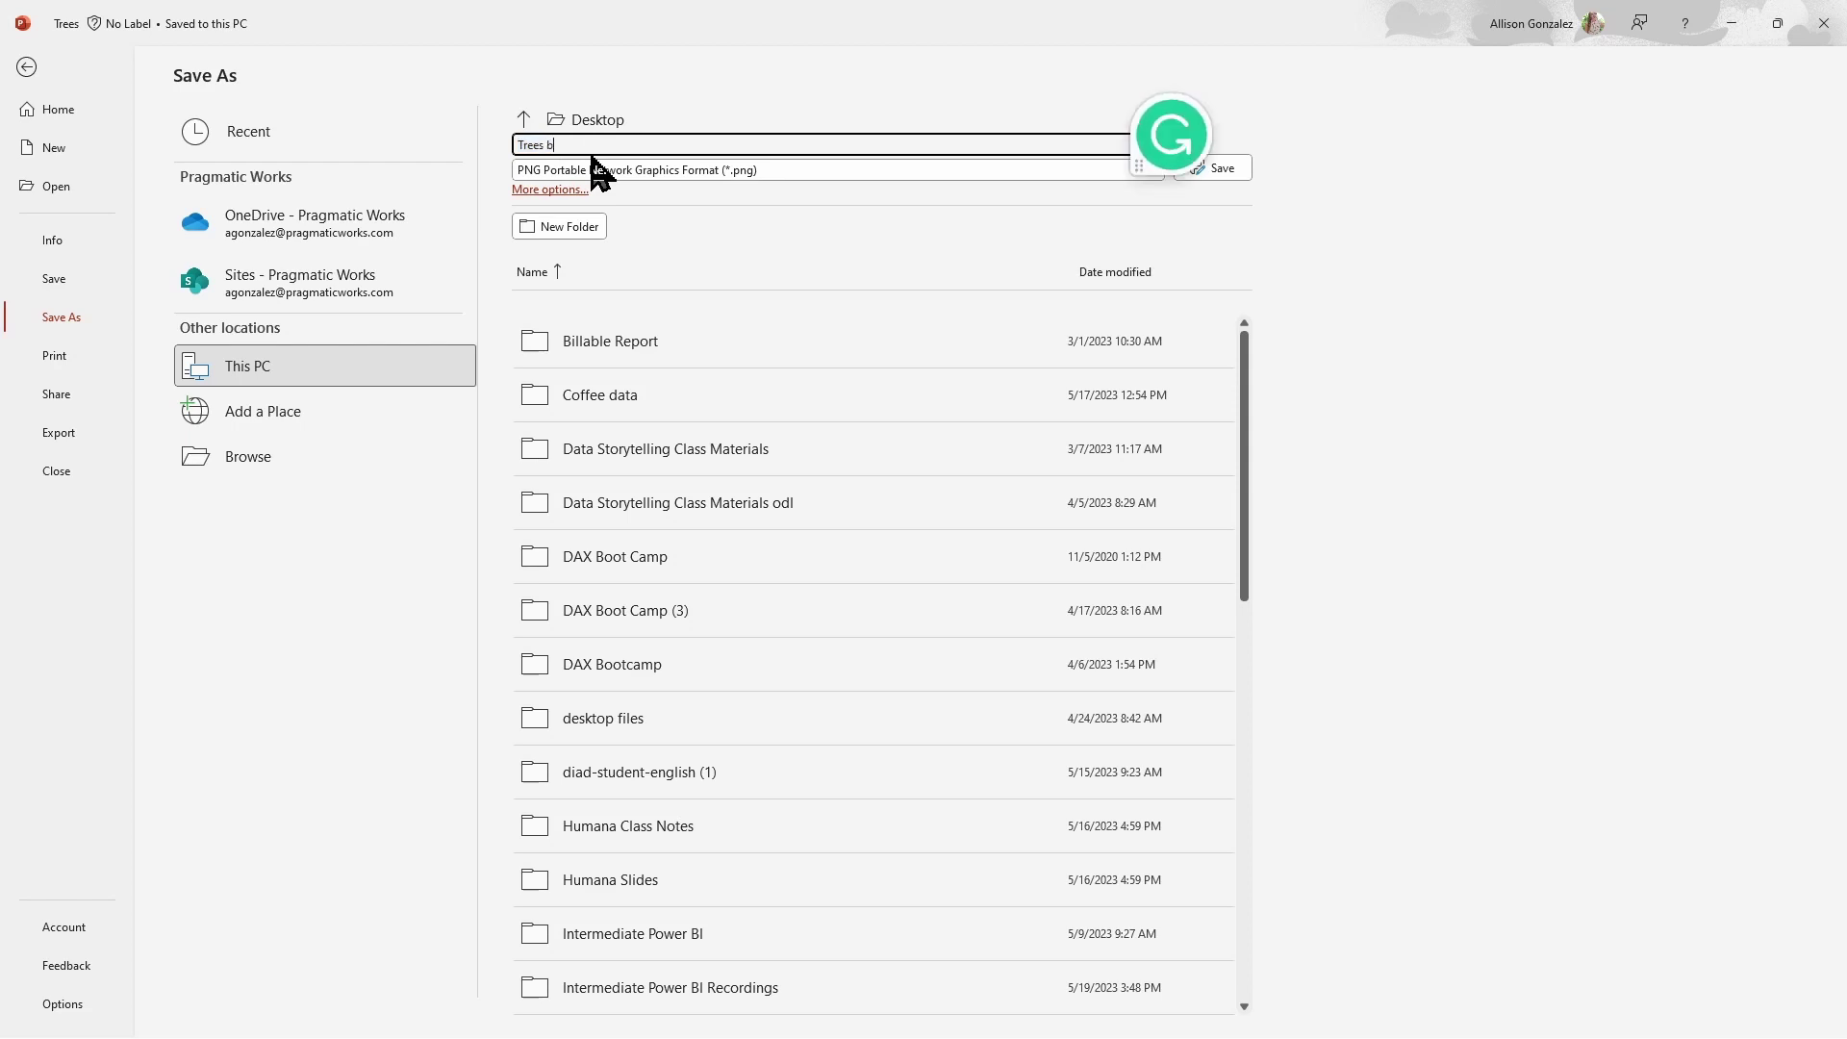
pyautogui.write('background')
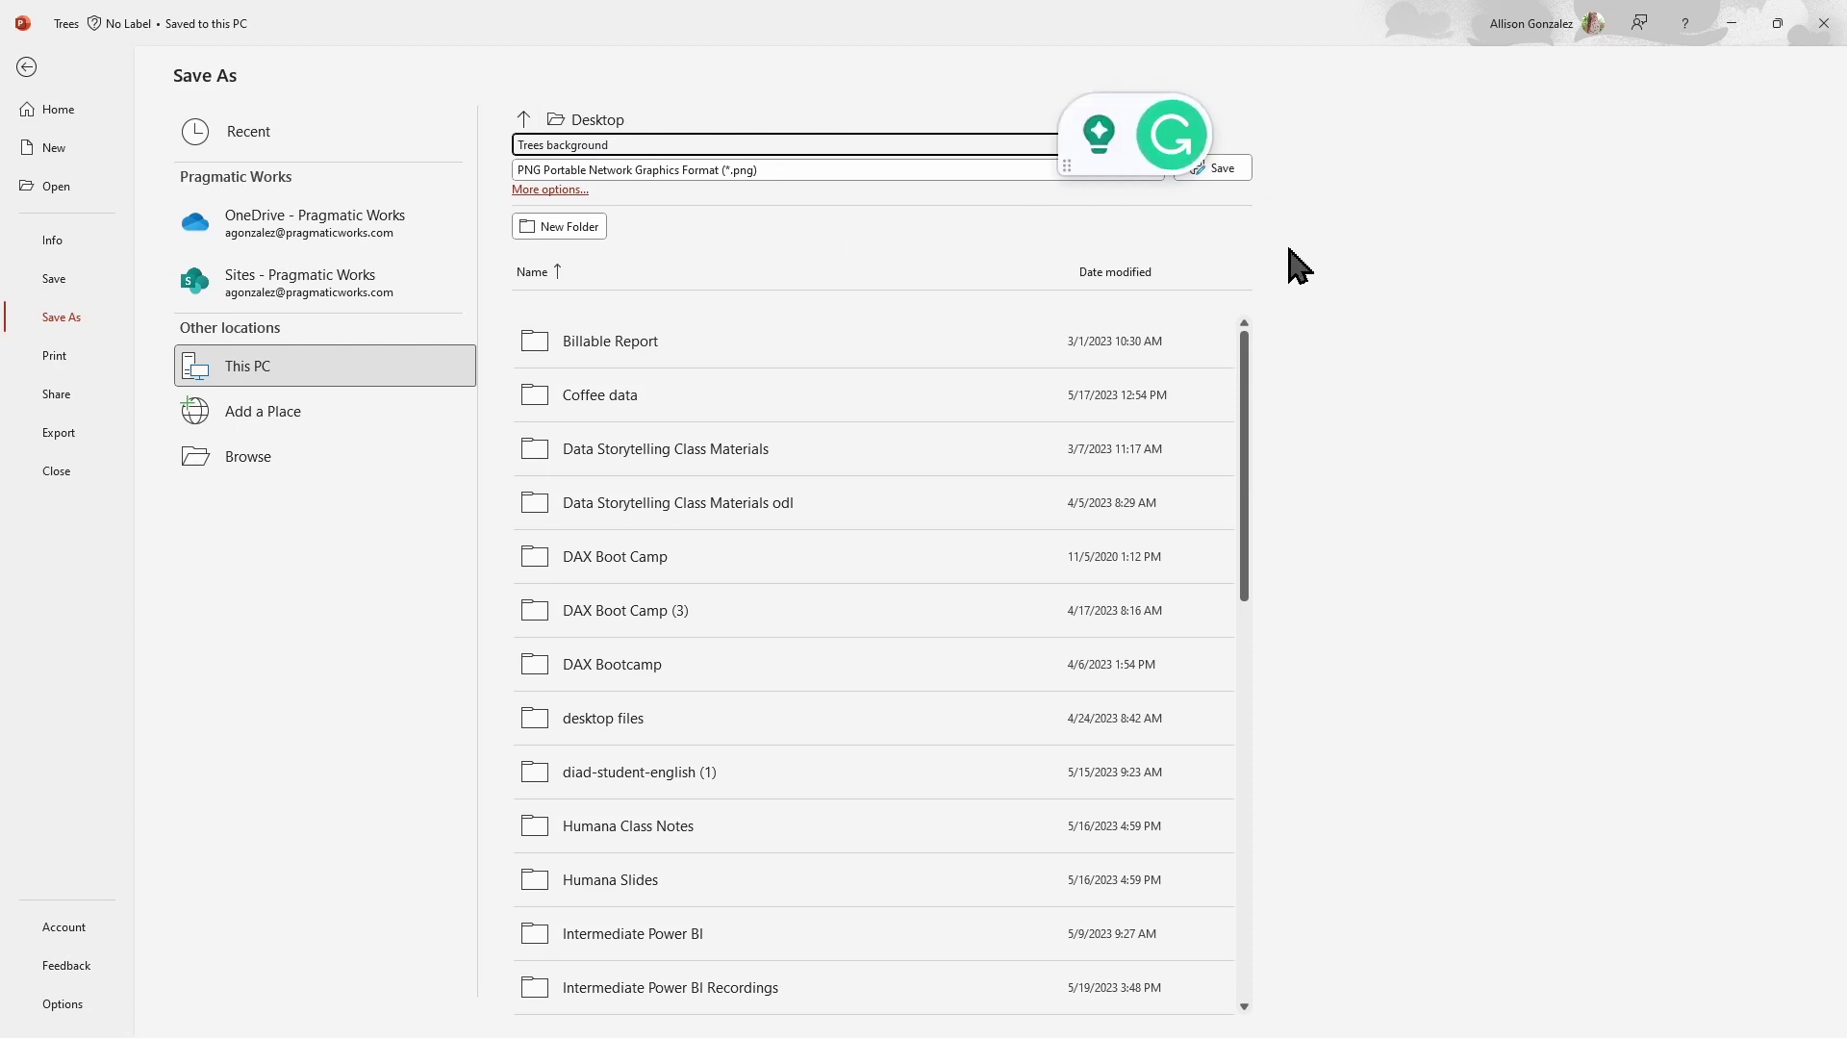
pyautogui.click(1220, 171)
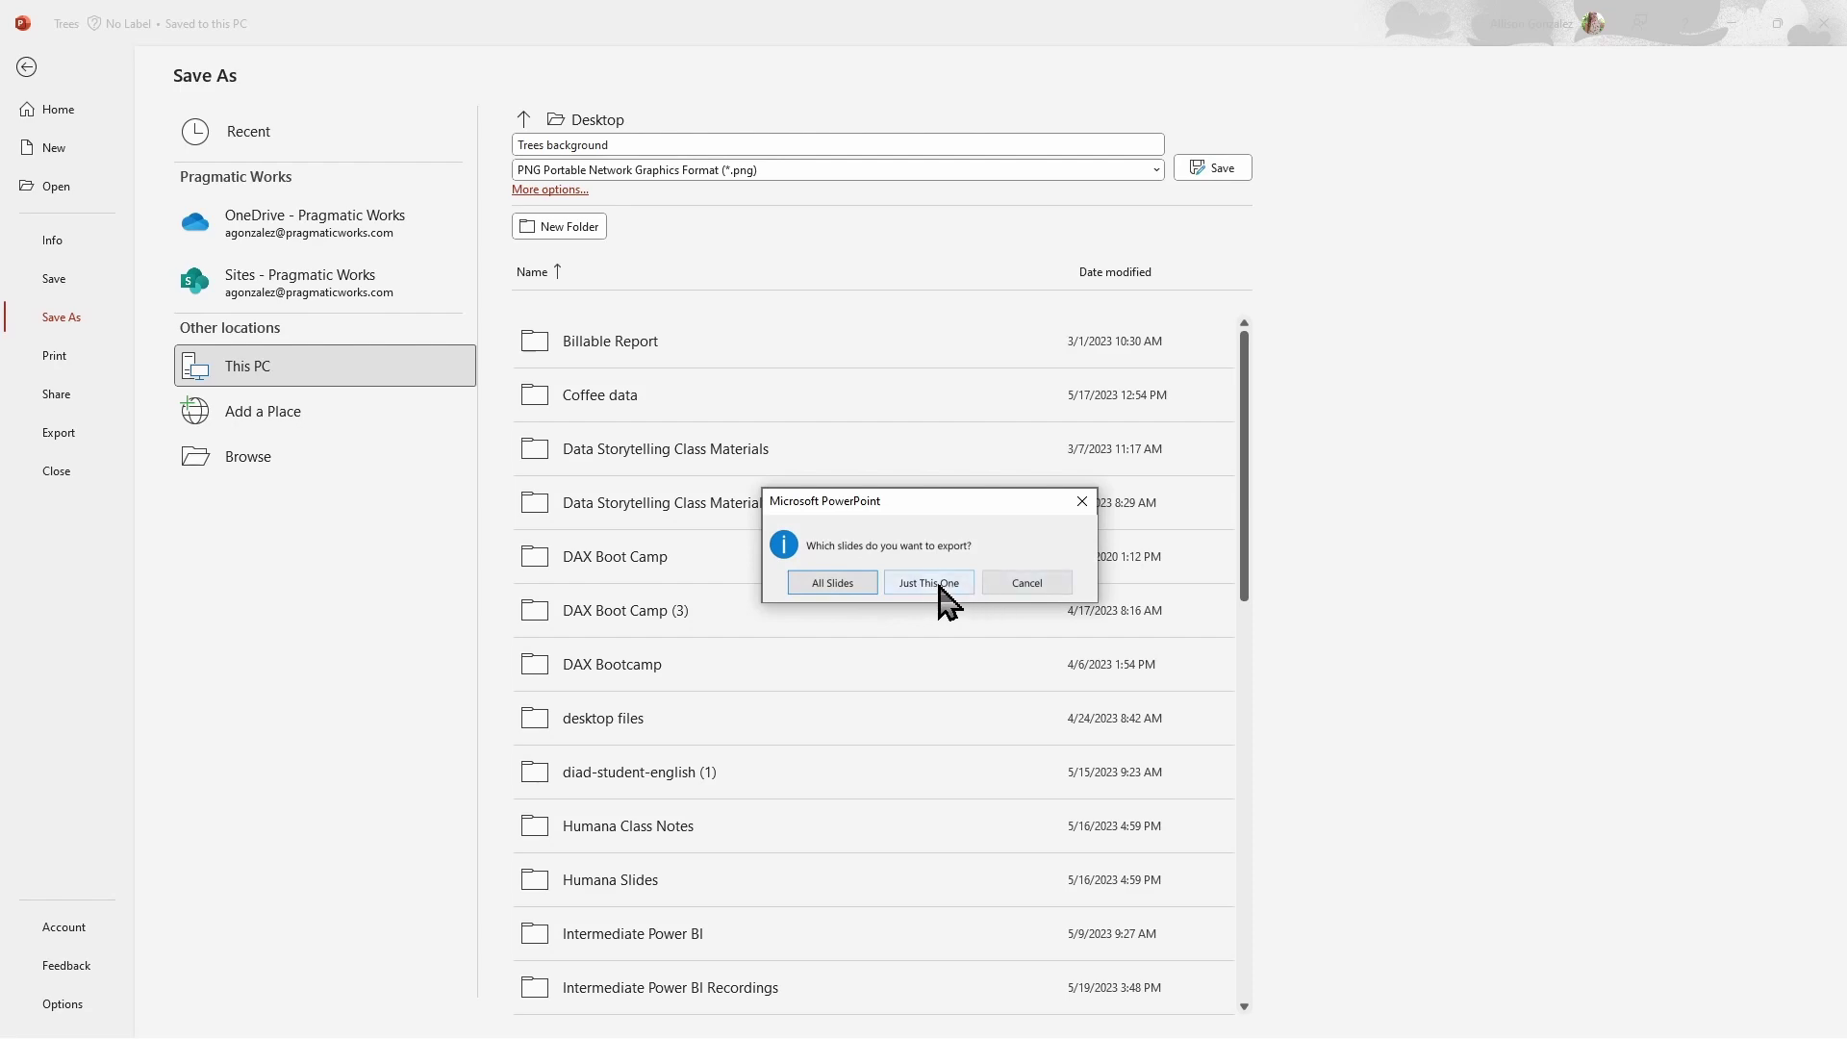
pyautogui.click(939, 586)
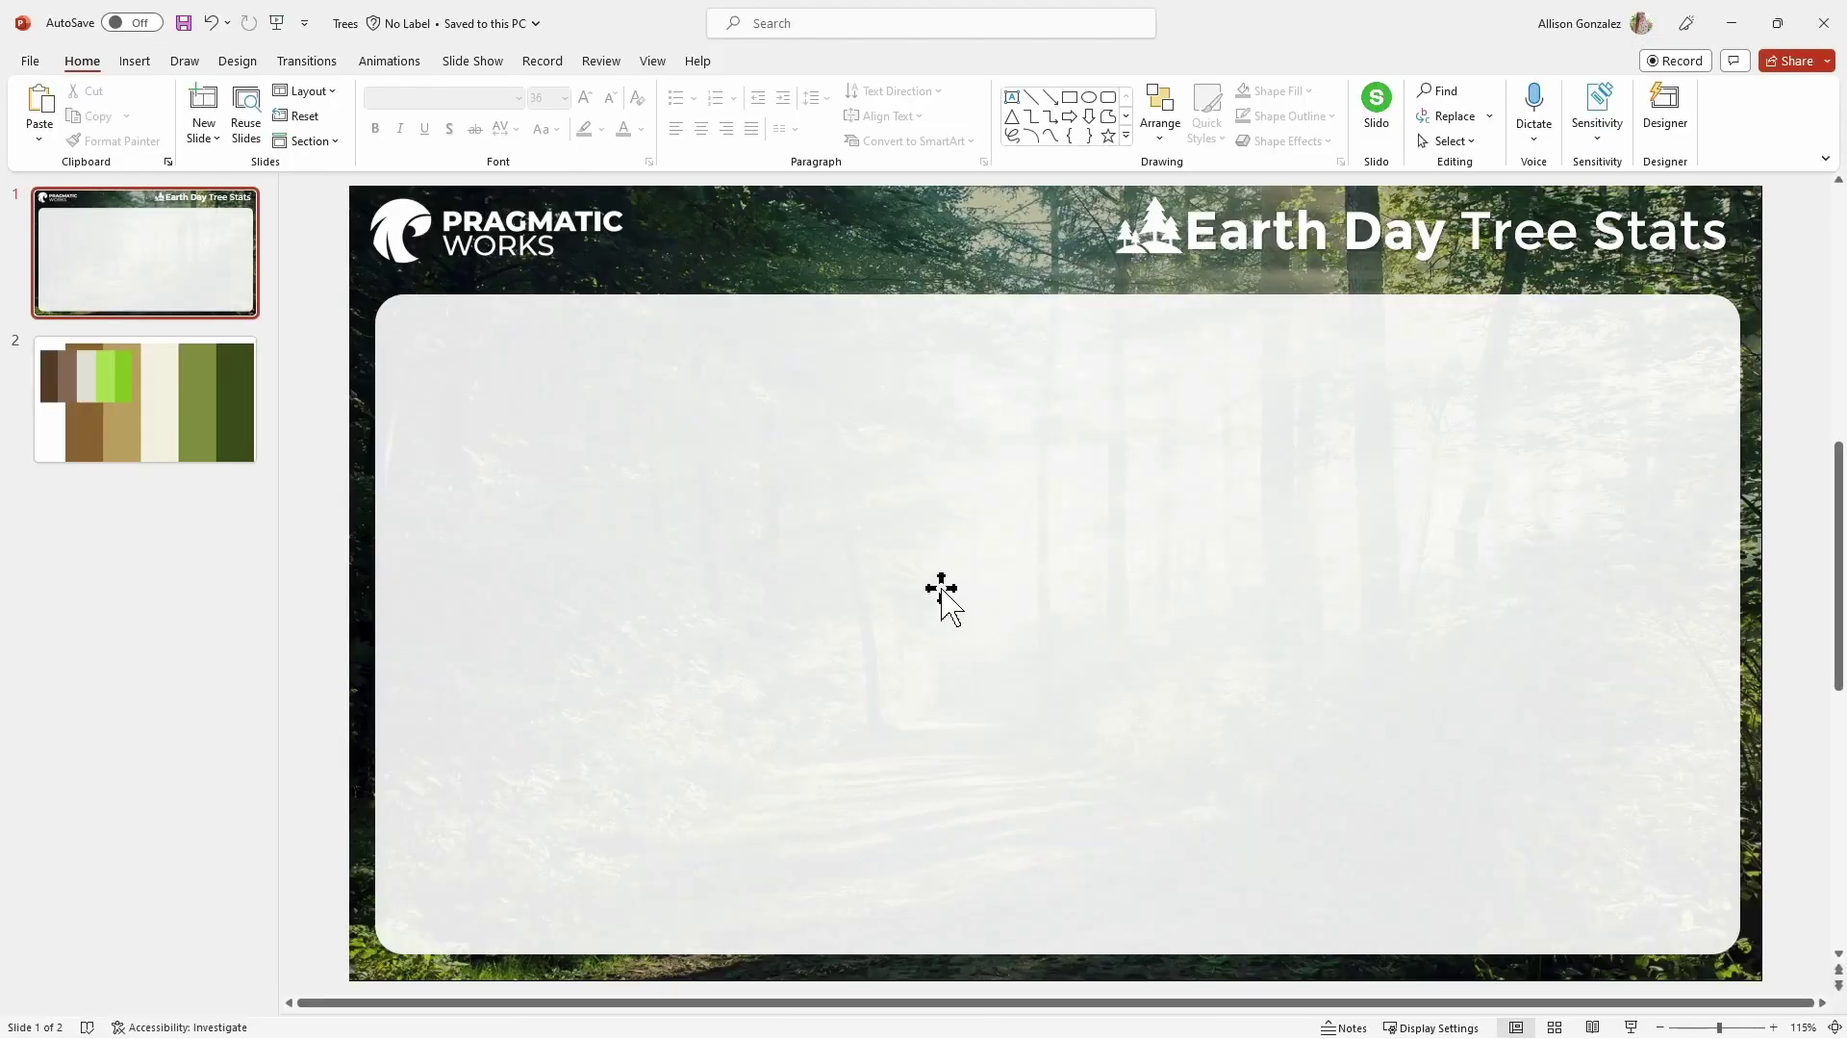
# Minimize PowerPoint and inspect the Annual Trees and Countries tables' fields in Power BI's Data pane.
pyautogui.click(1739, 27)
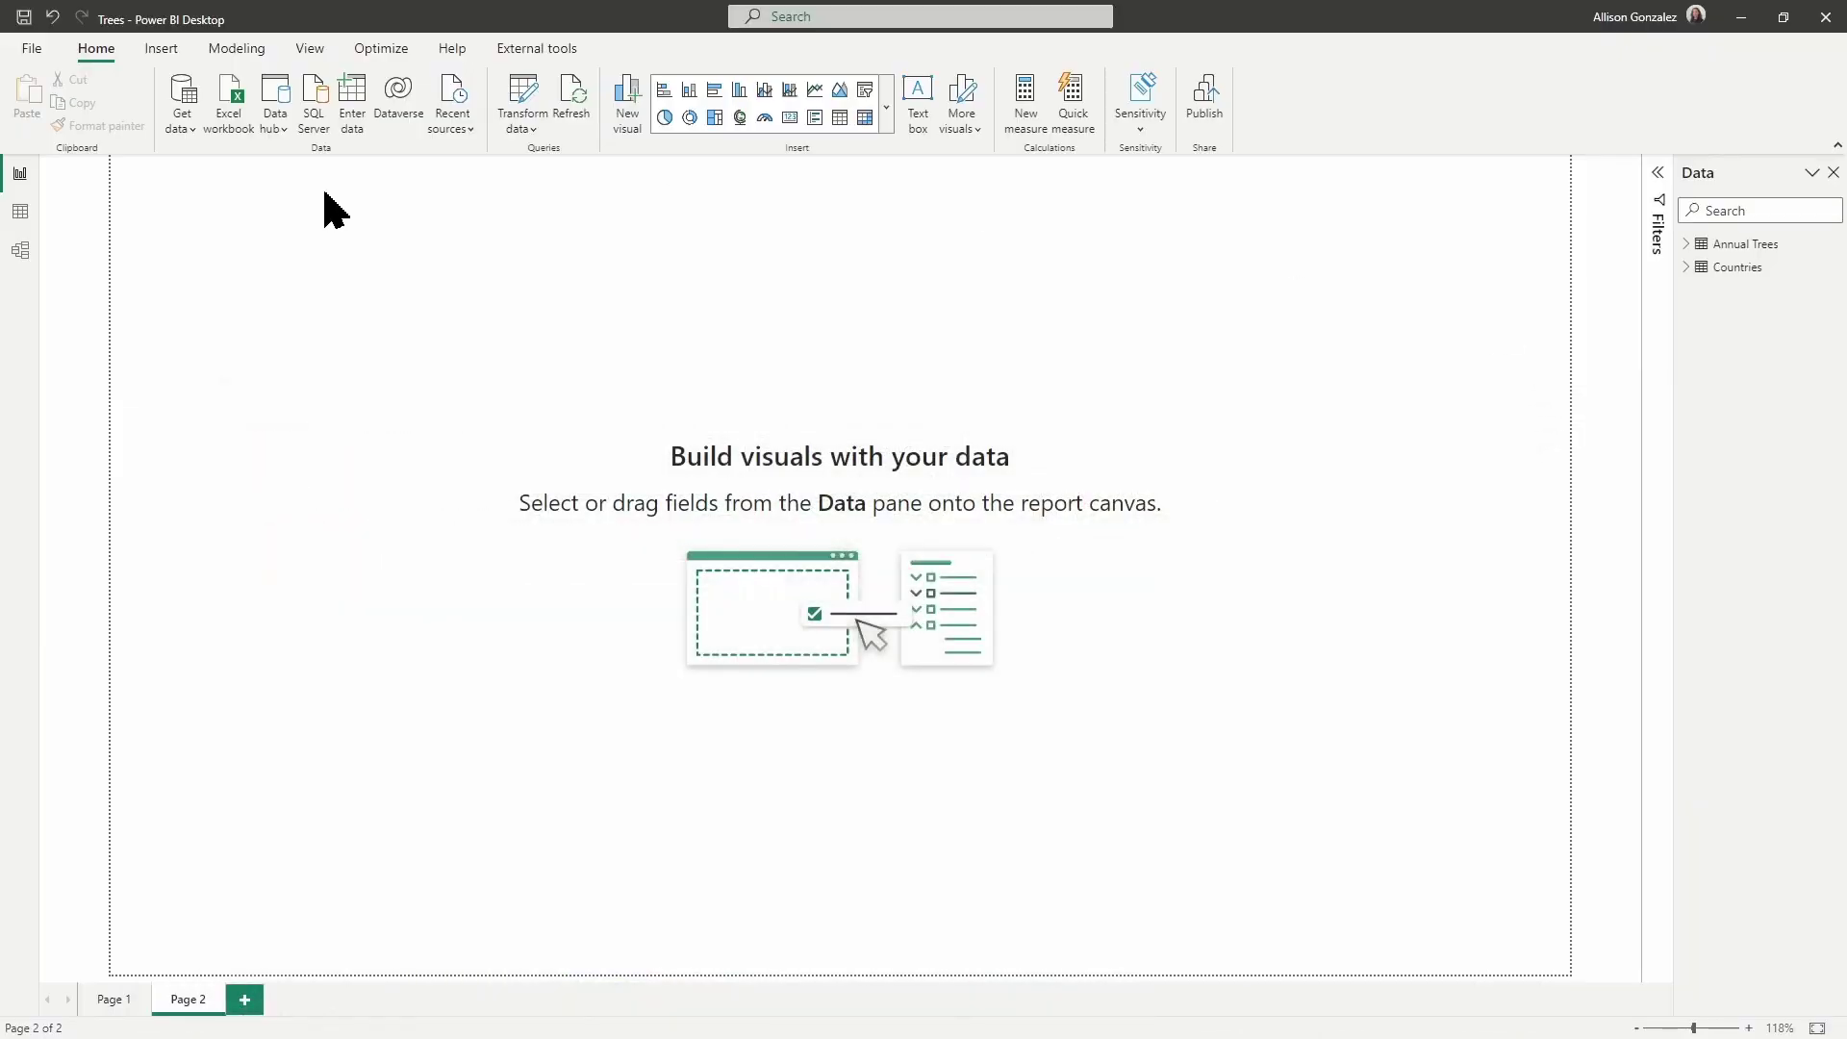
pyautogui.click(1688, 245)
pyautogui.click(1687, 247)
pyautogui.click(1687, 267)
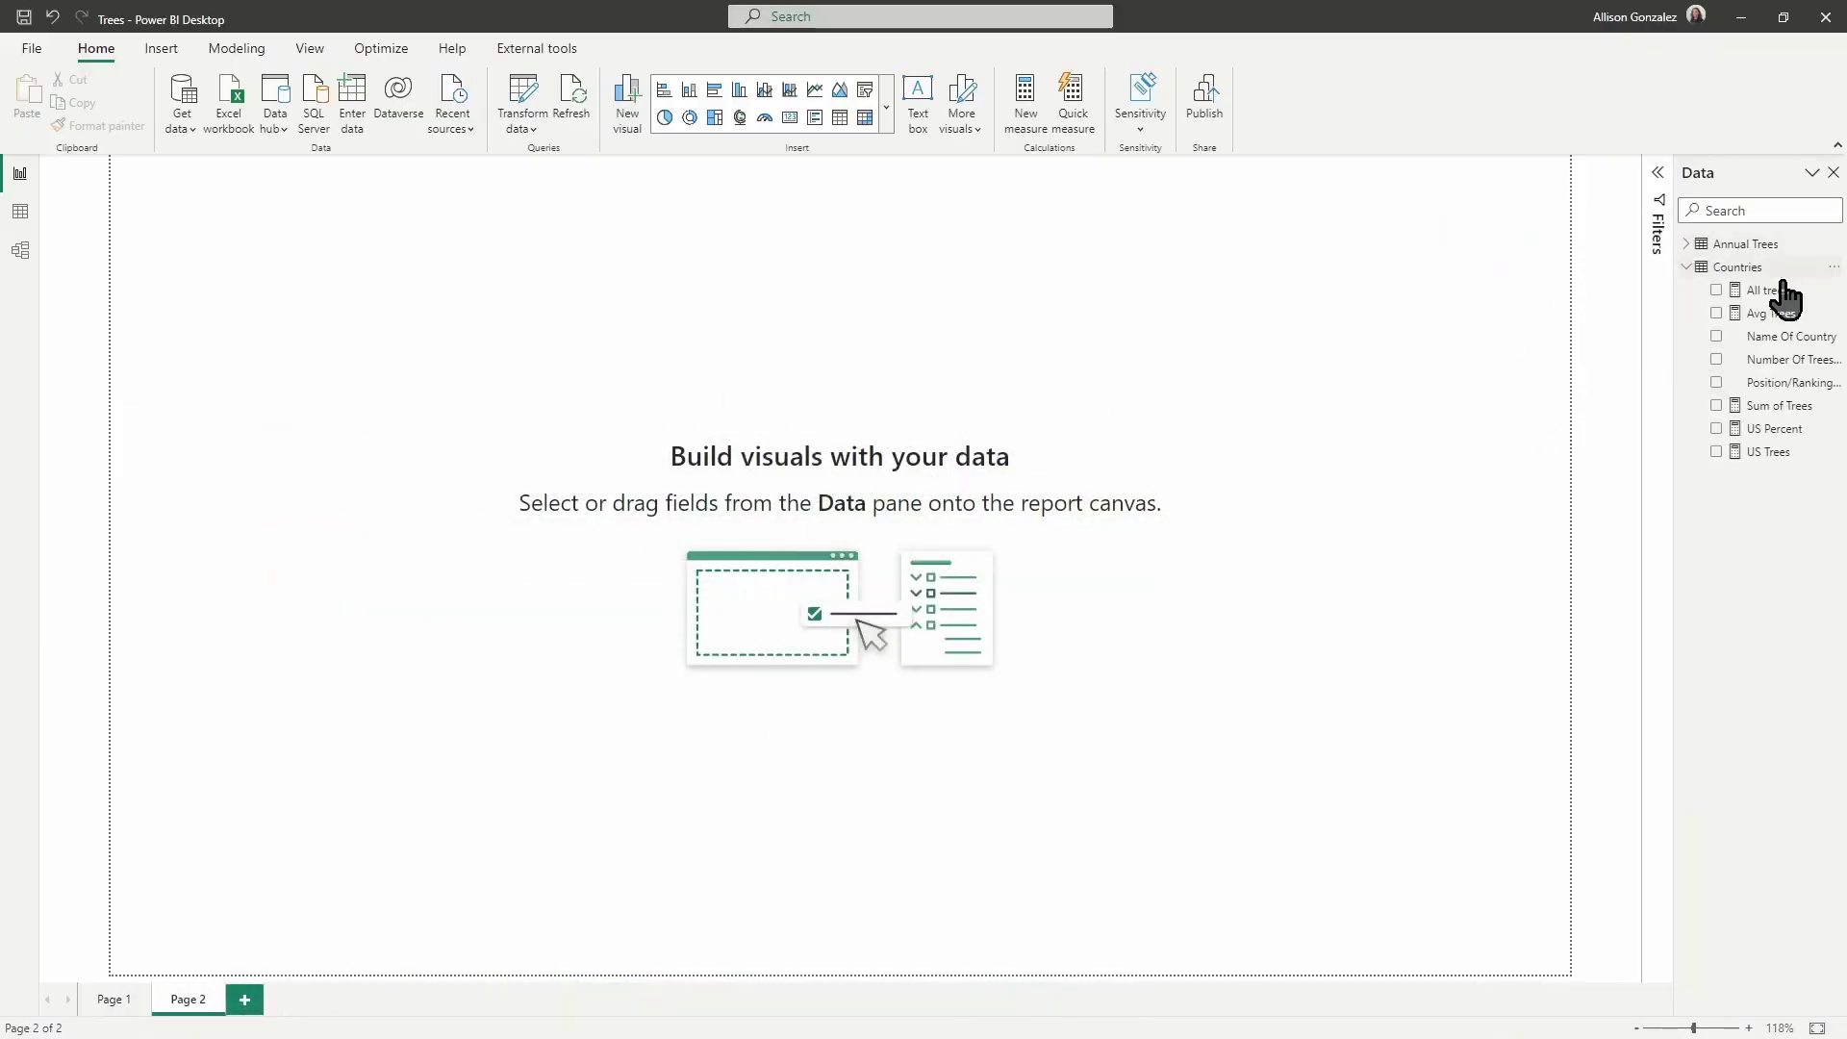
pyautogui.click(1688, 267)
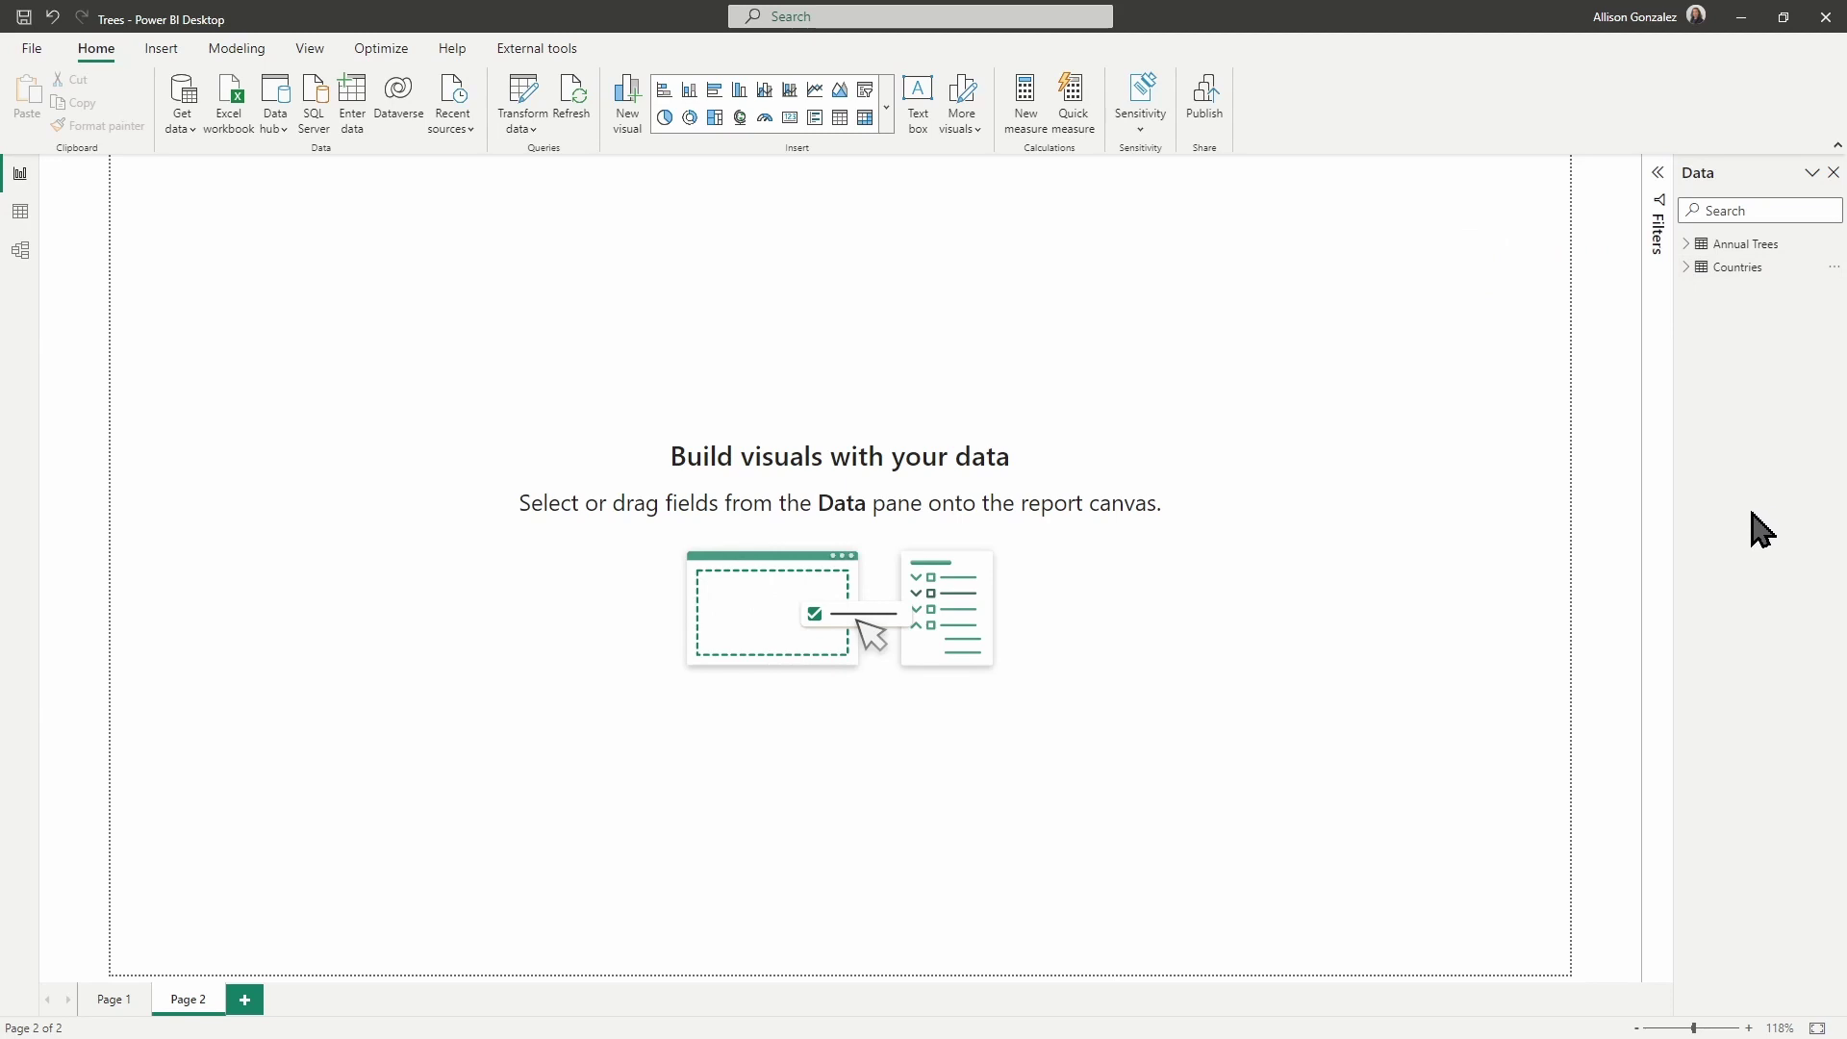
# Use the Trees image as page 2's canvas background at 0% transparency with Image fit set to Fit.
pyautogui.rightClick(718, 225)
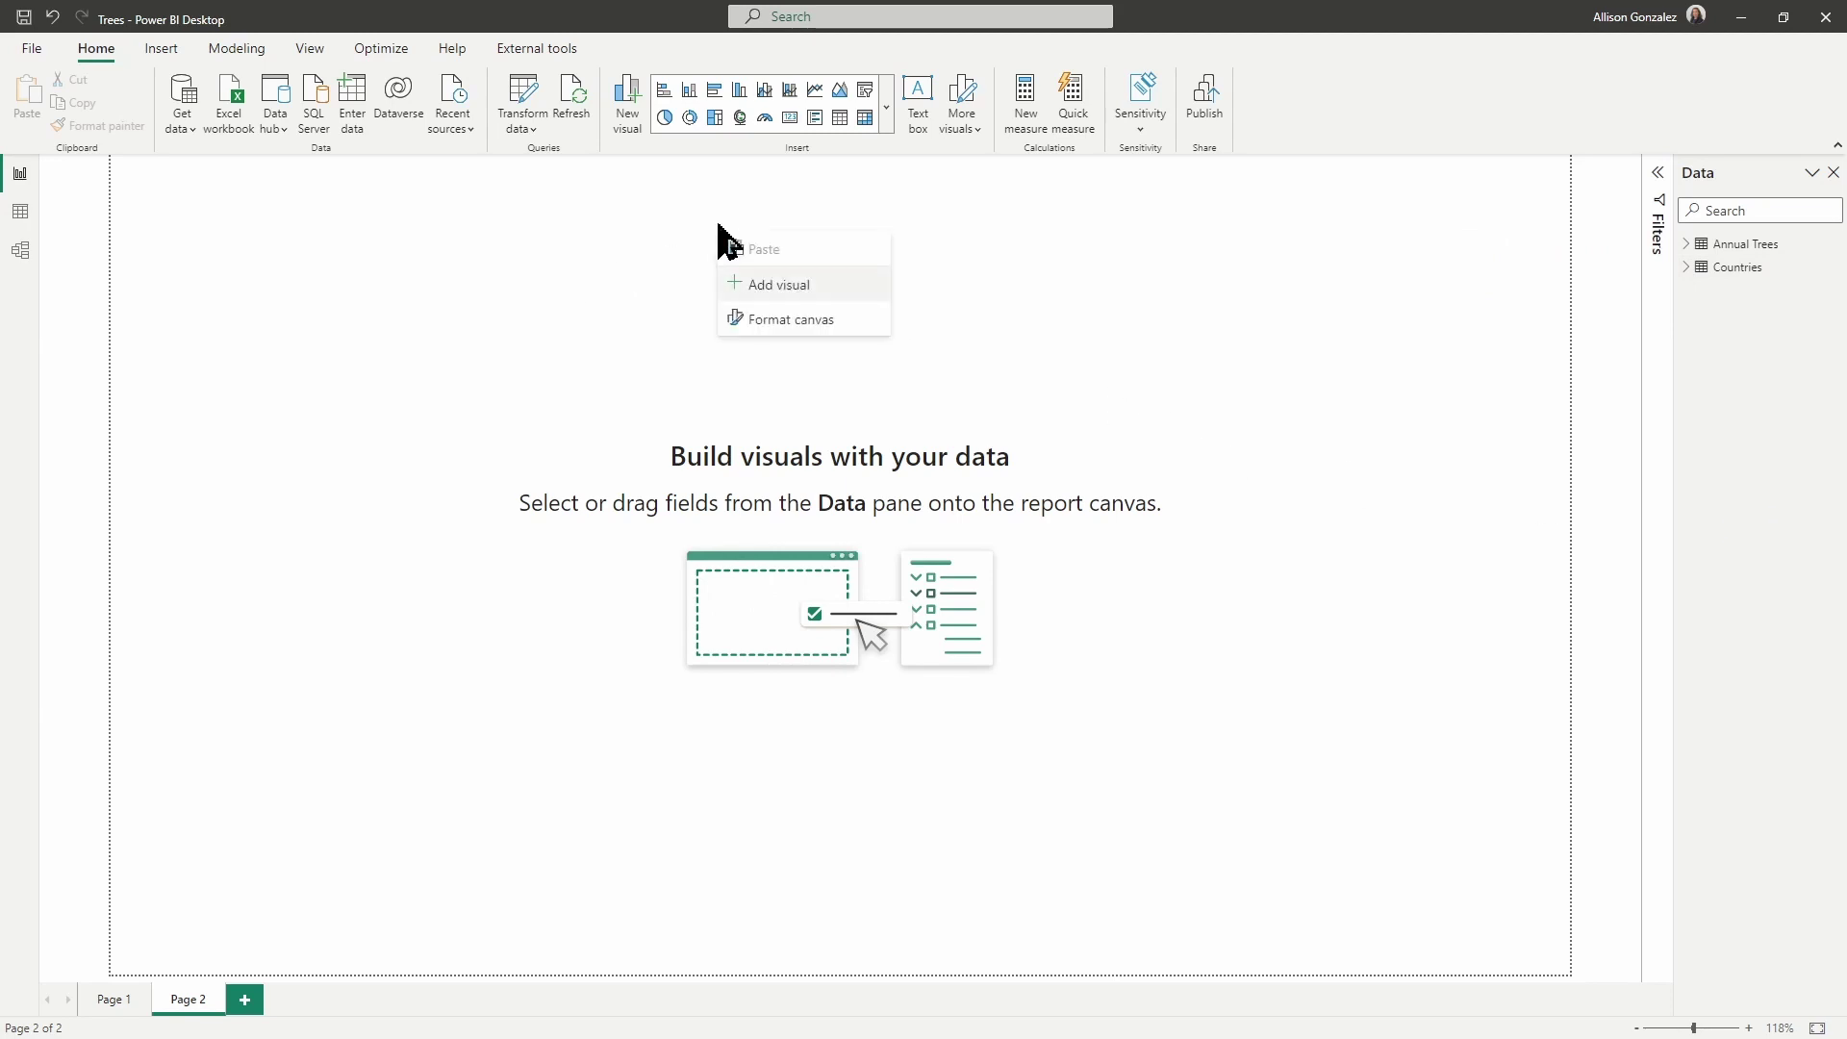
pyautogui.click(813, 323)
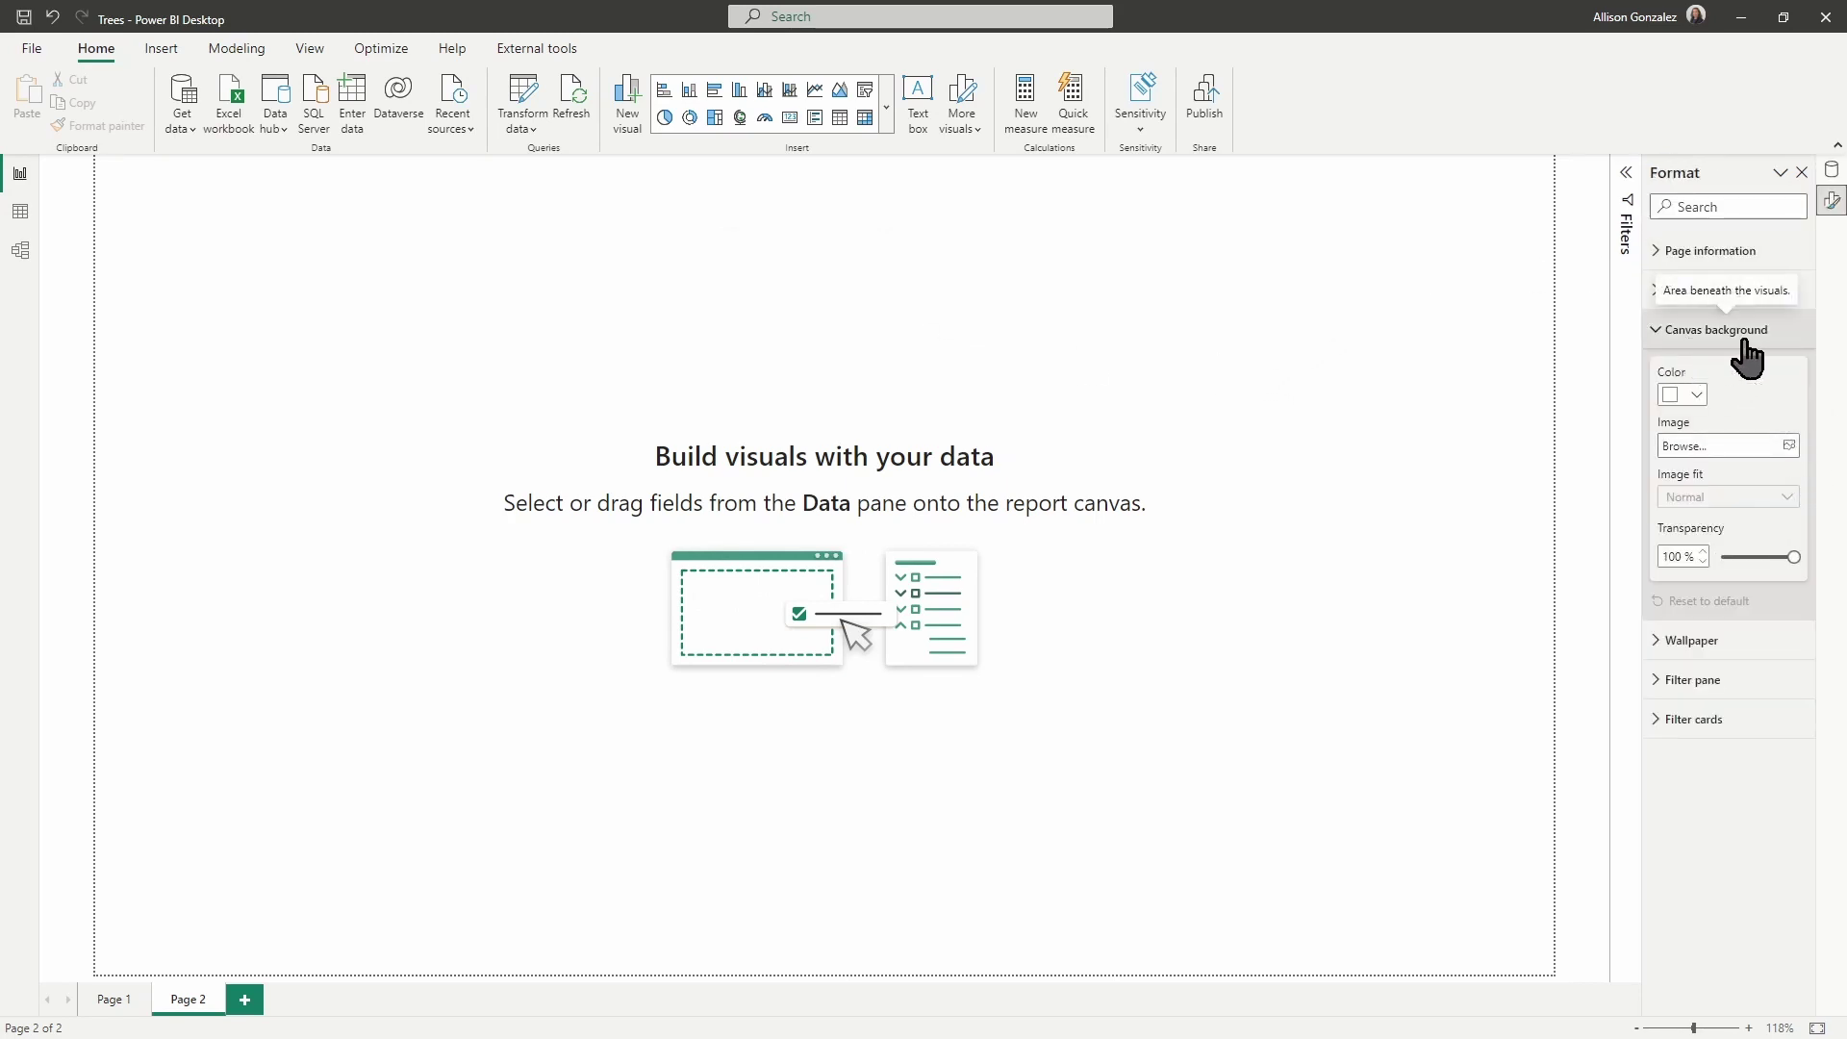
pyautogui.click(1790, 445)
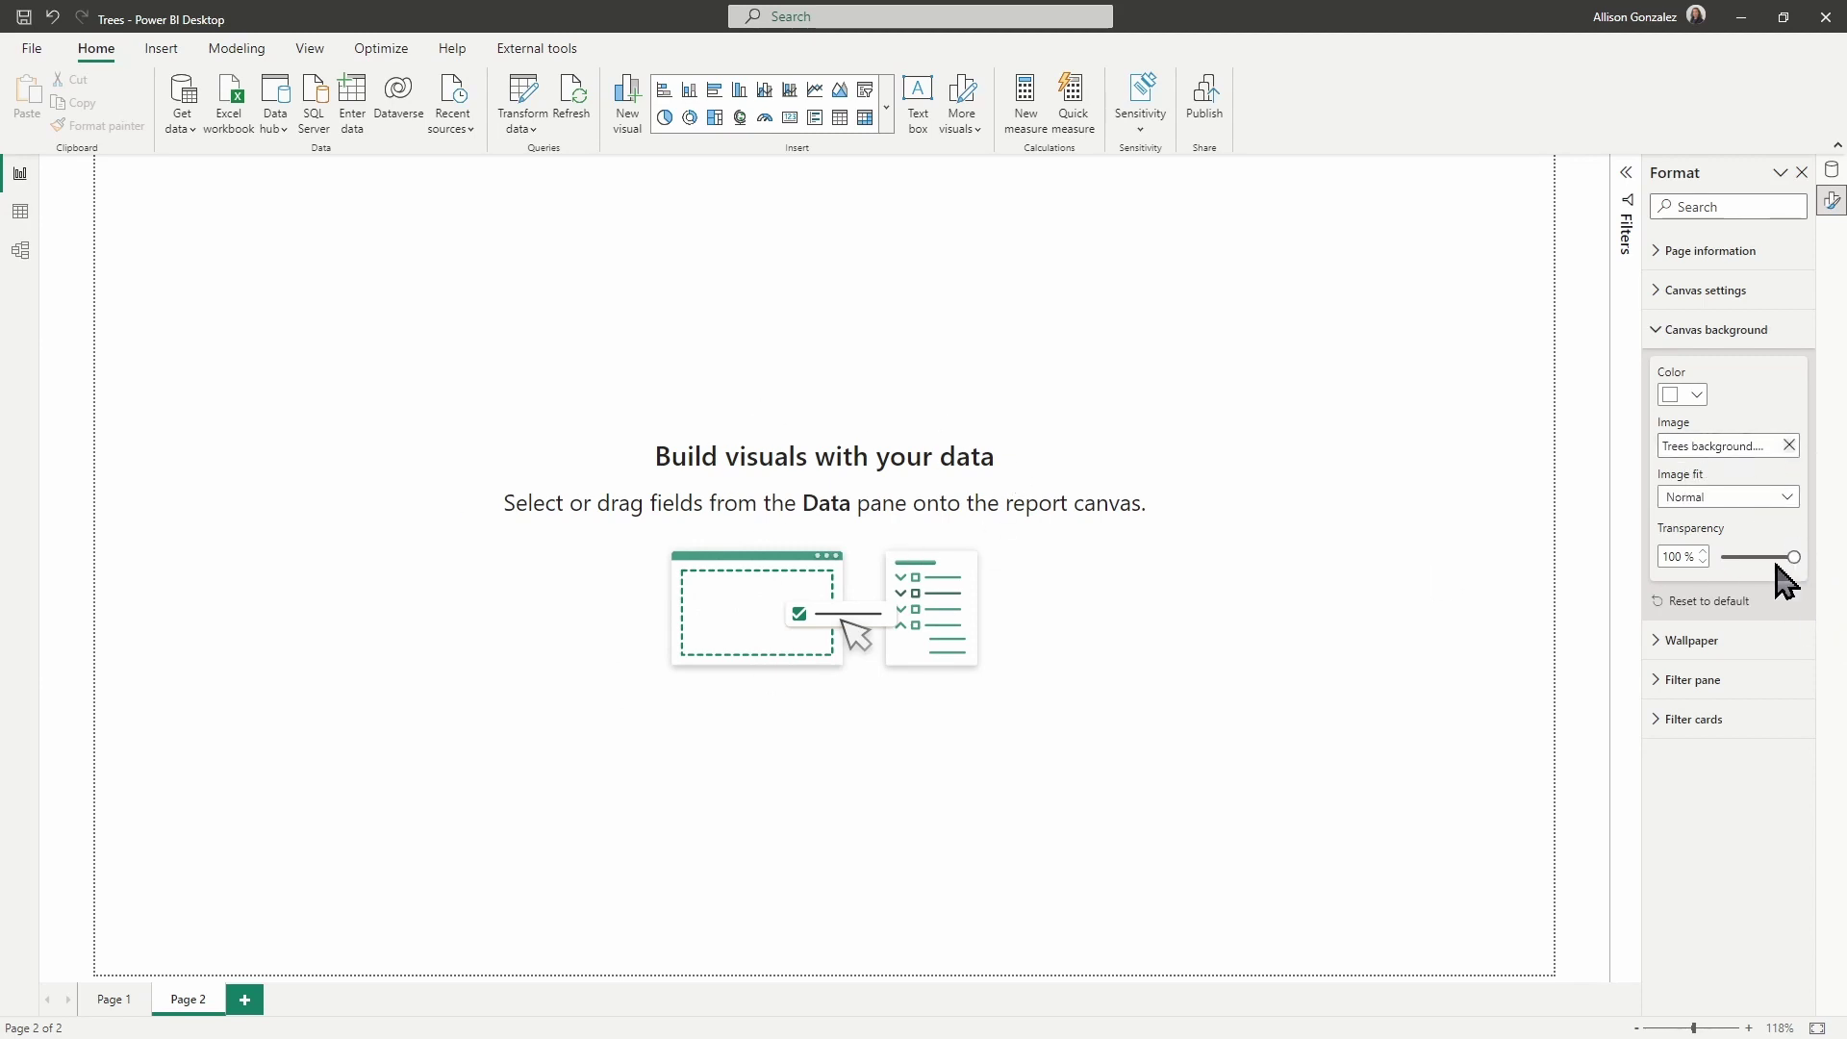
pyautogui.moveTo(1793, 557); pyautogui.dragTo(1703, 590)
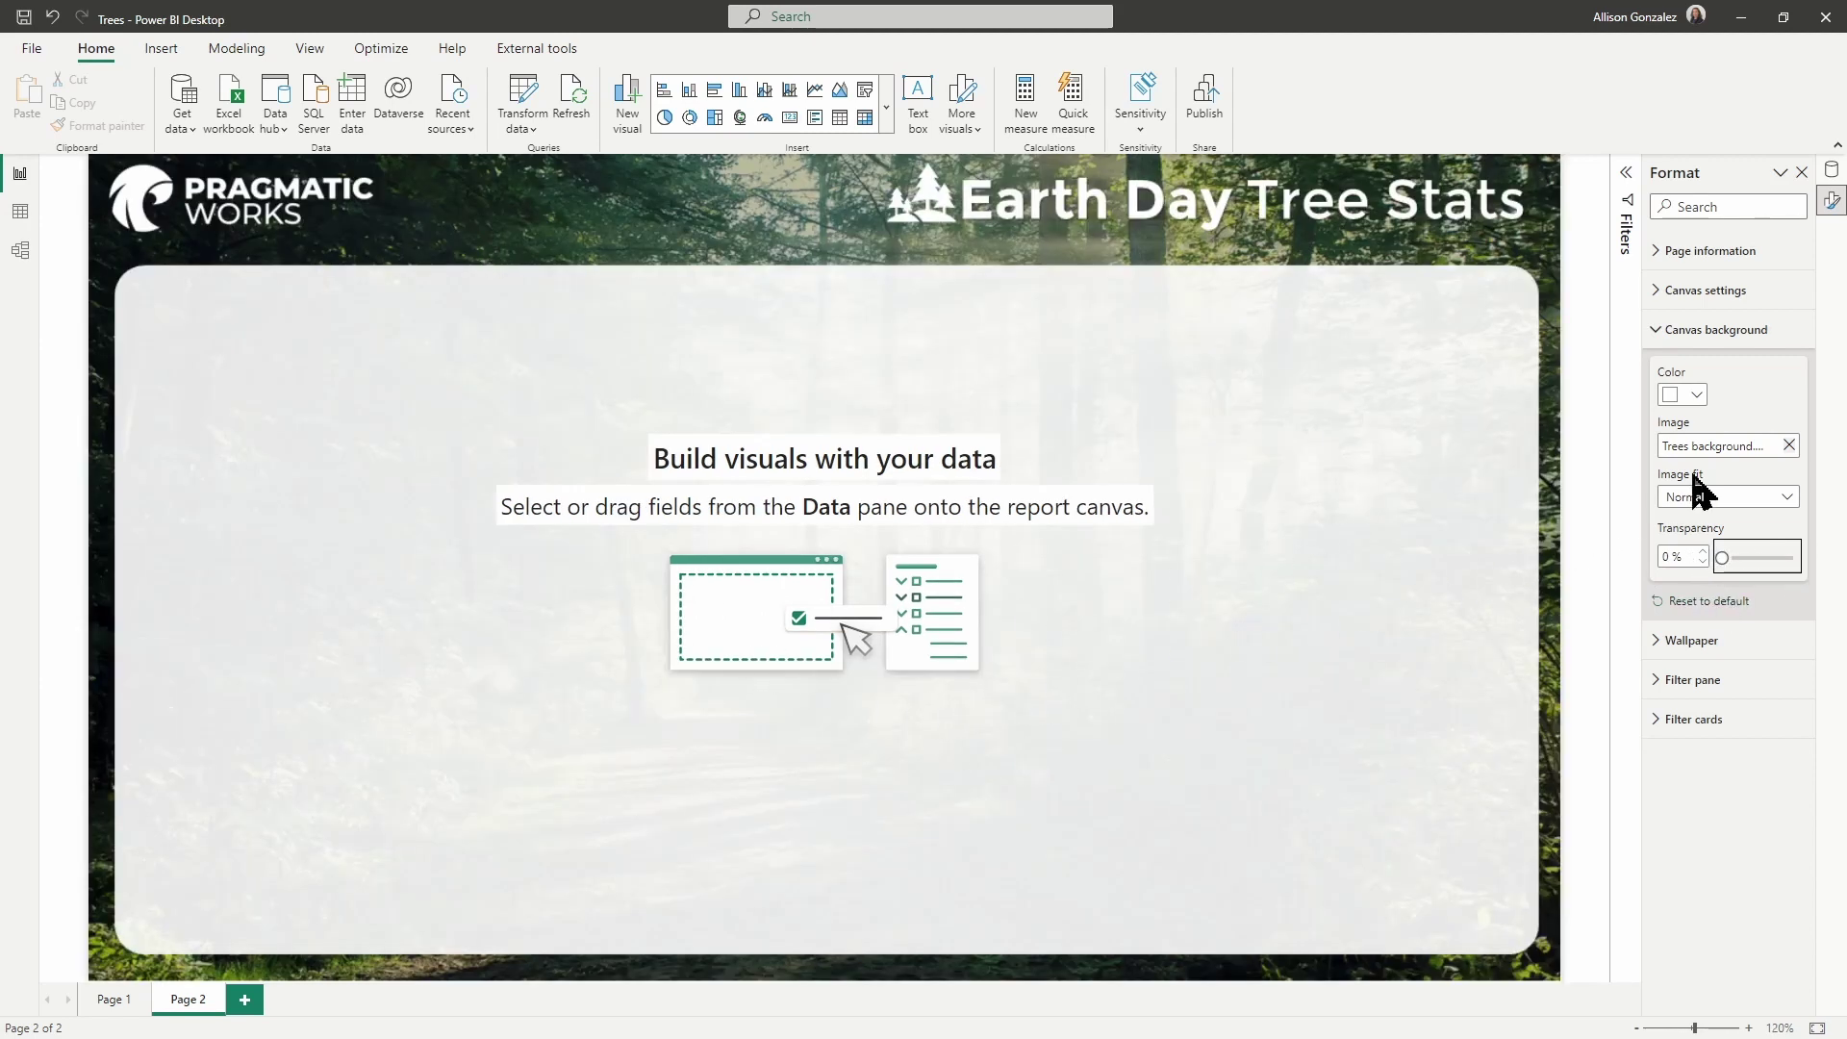
pyautogui.click(1672, 1028)
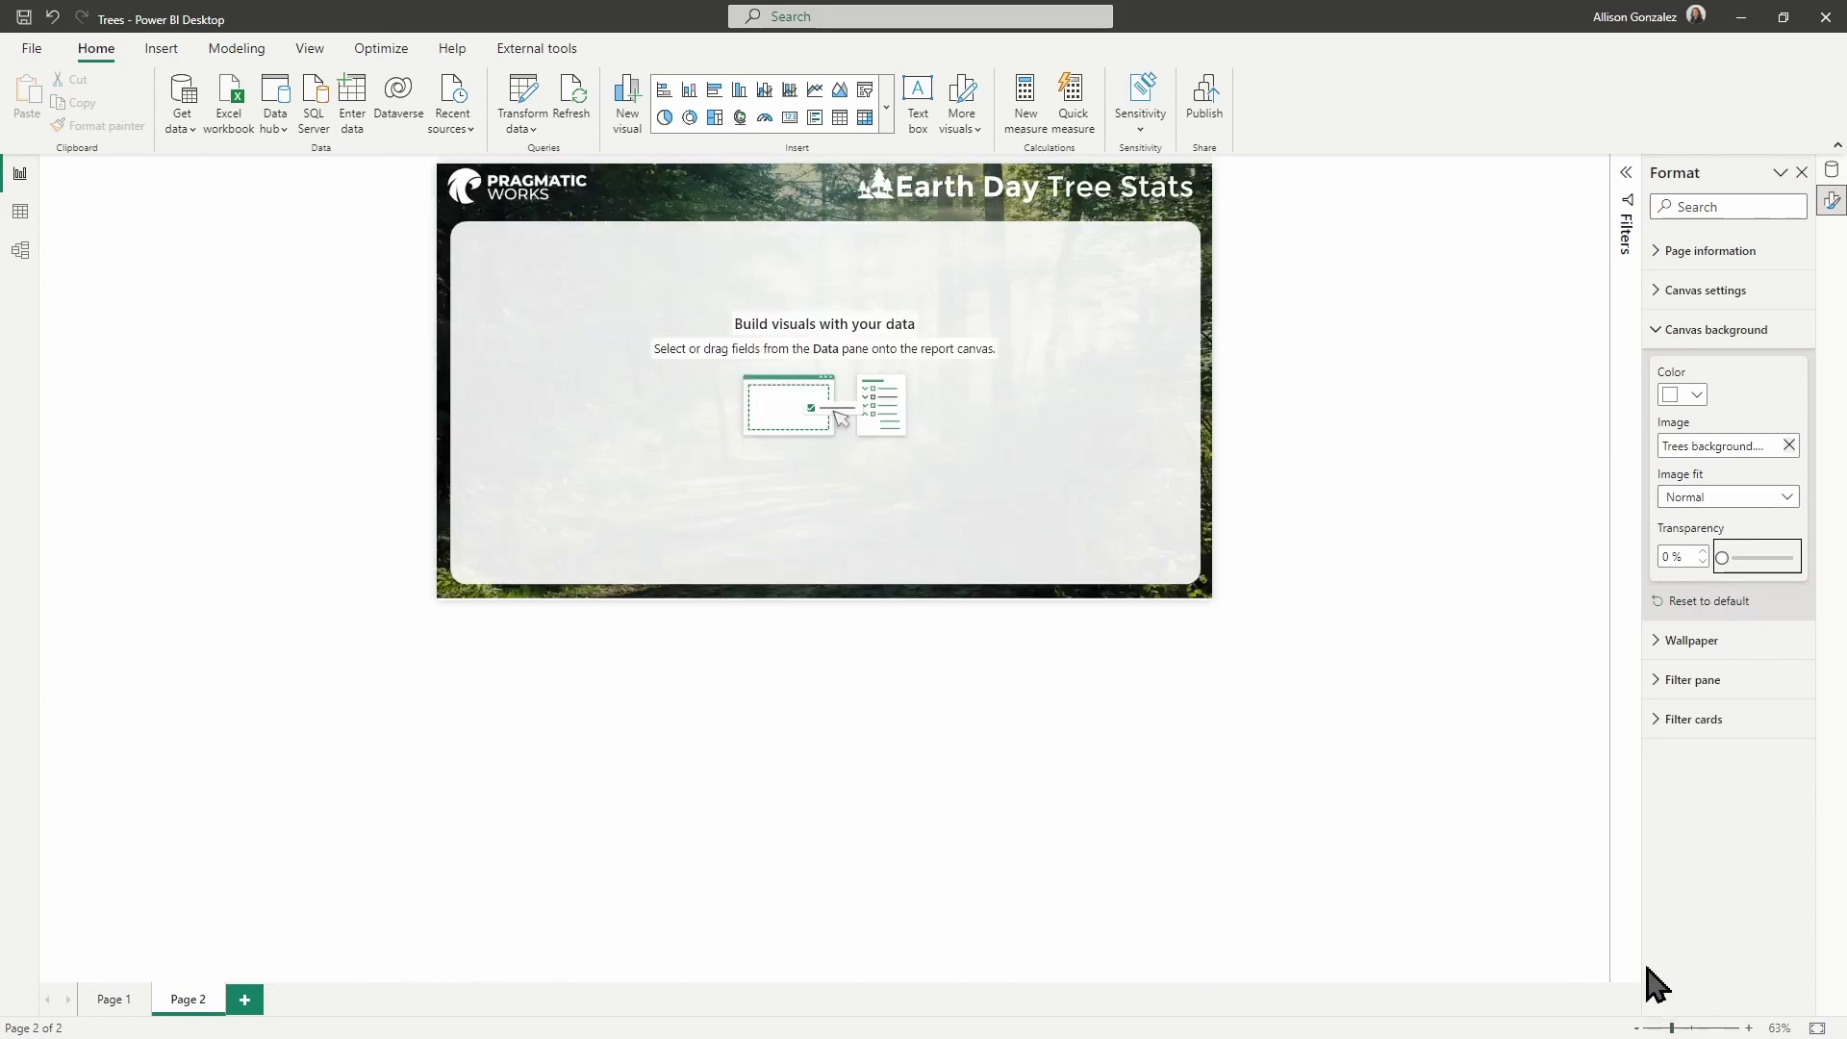
pyautogui.click(1763, 501)
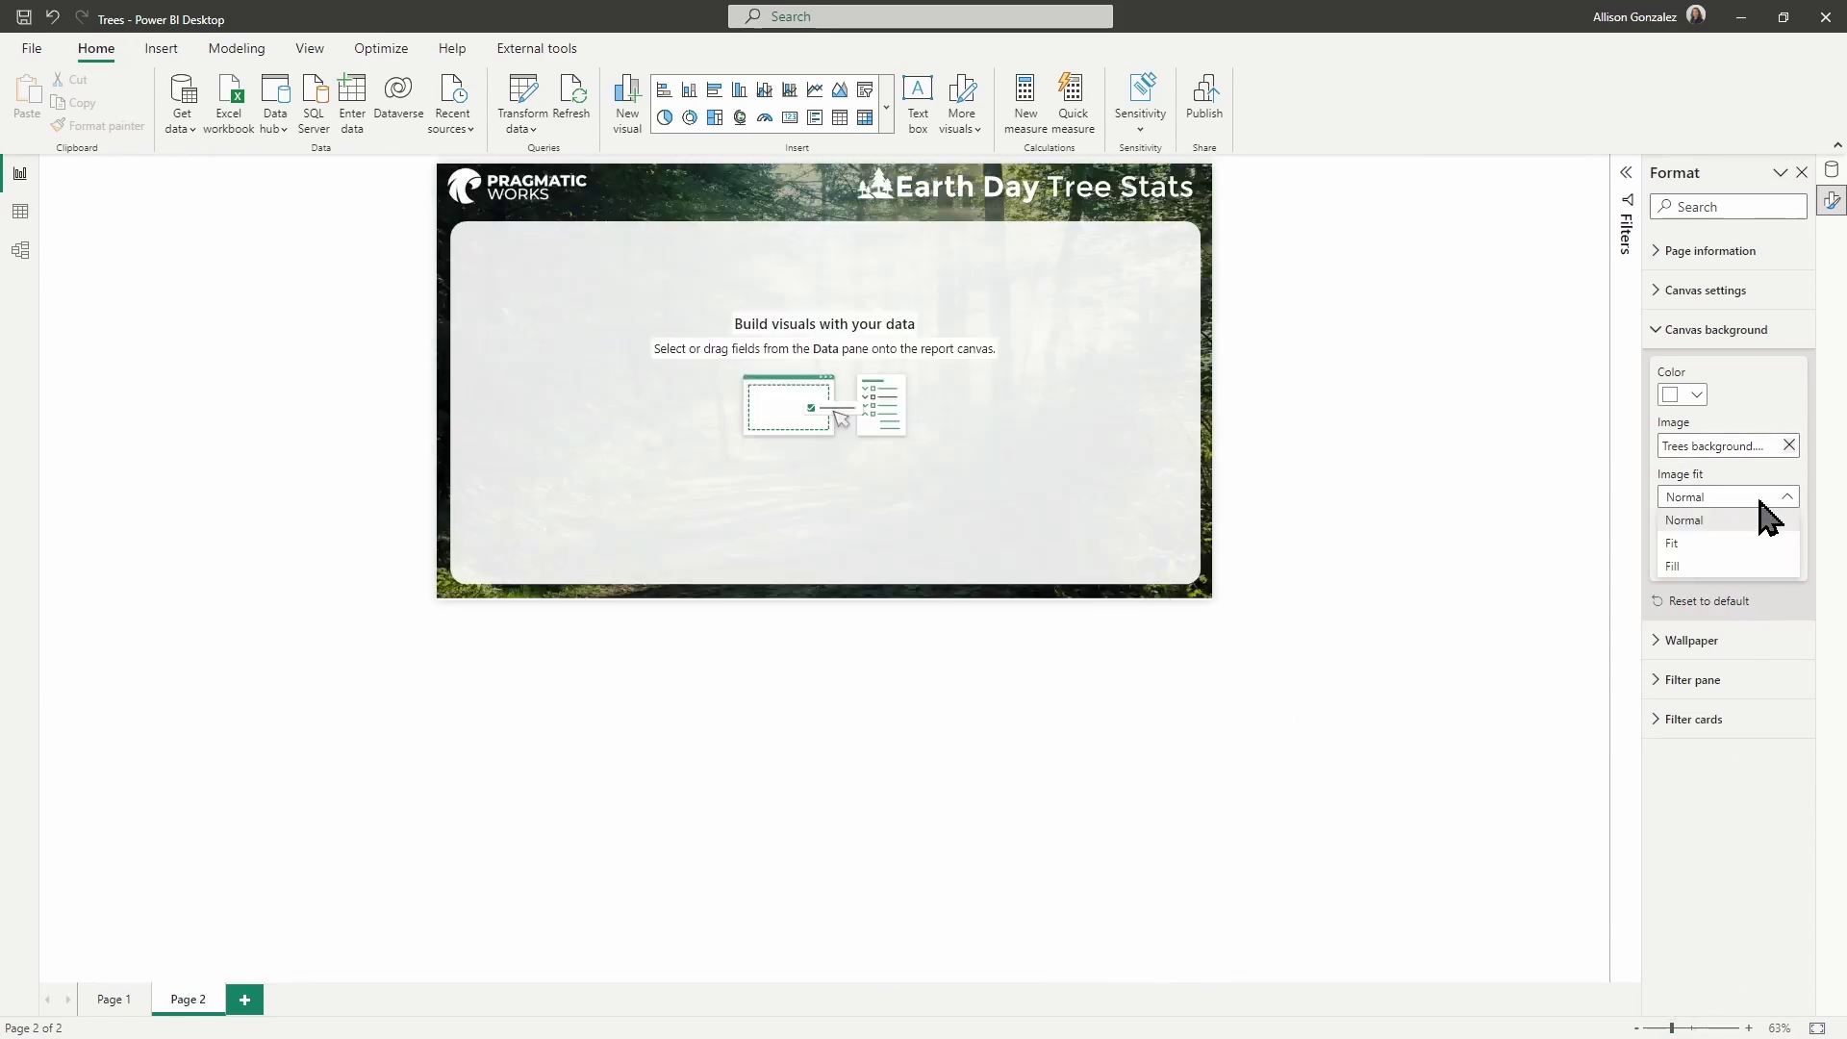
pyautogui.click(1731, 547)
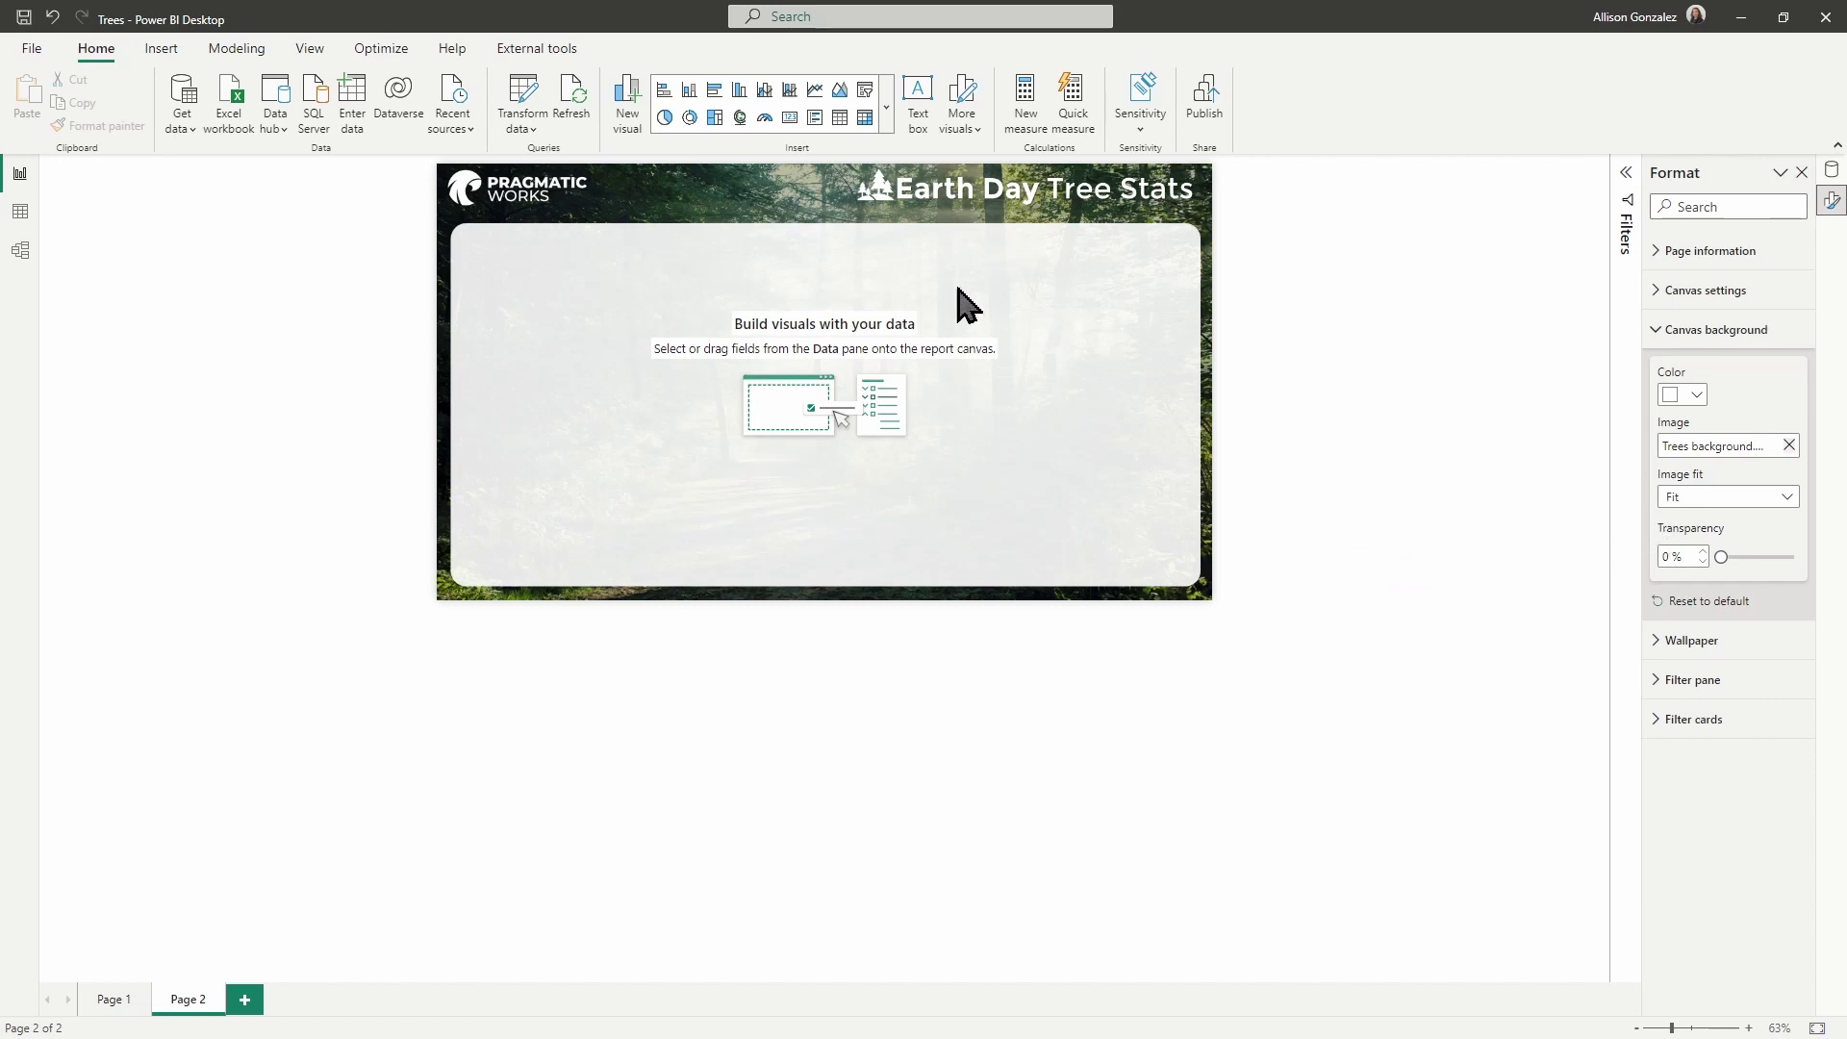
# Inspect theme Color 1 (#384819) in the Customize current theme dialog without changing it.
pyautogui.click(318, 49)
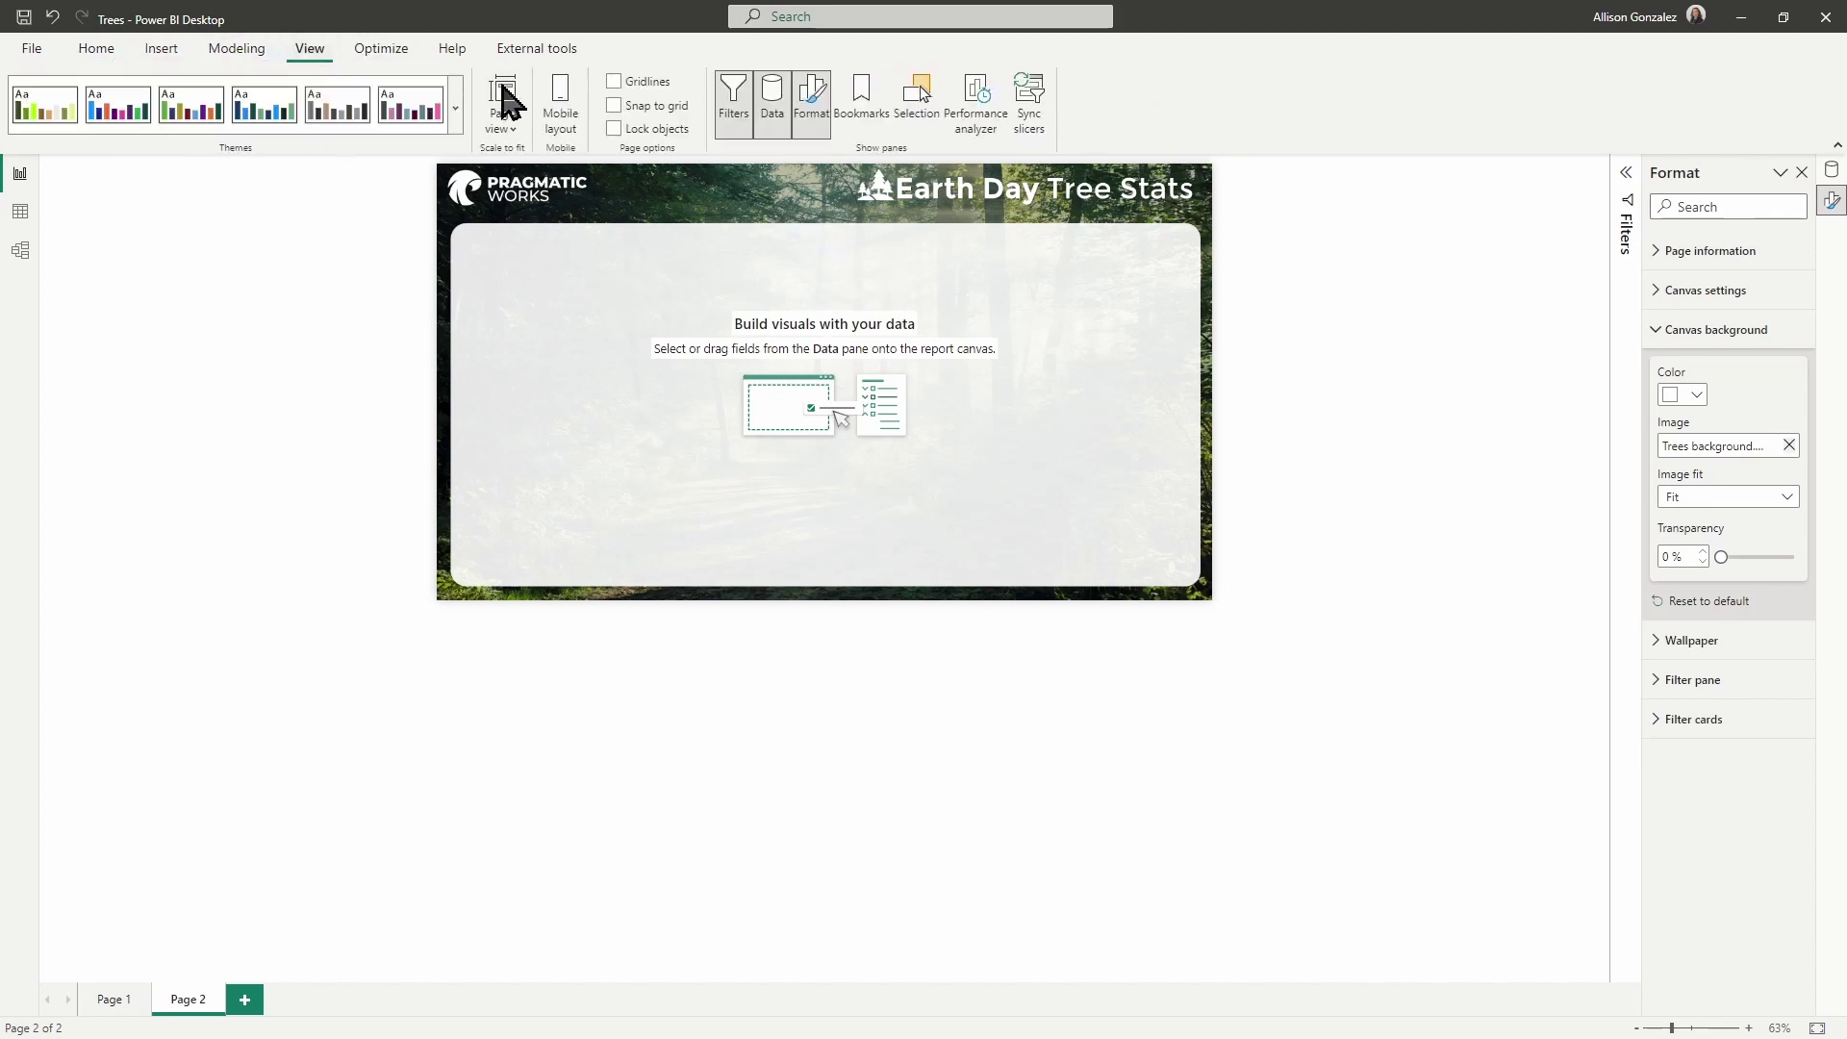
pyautogui.click(458, 103)
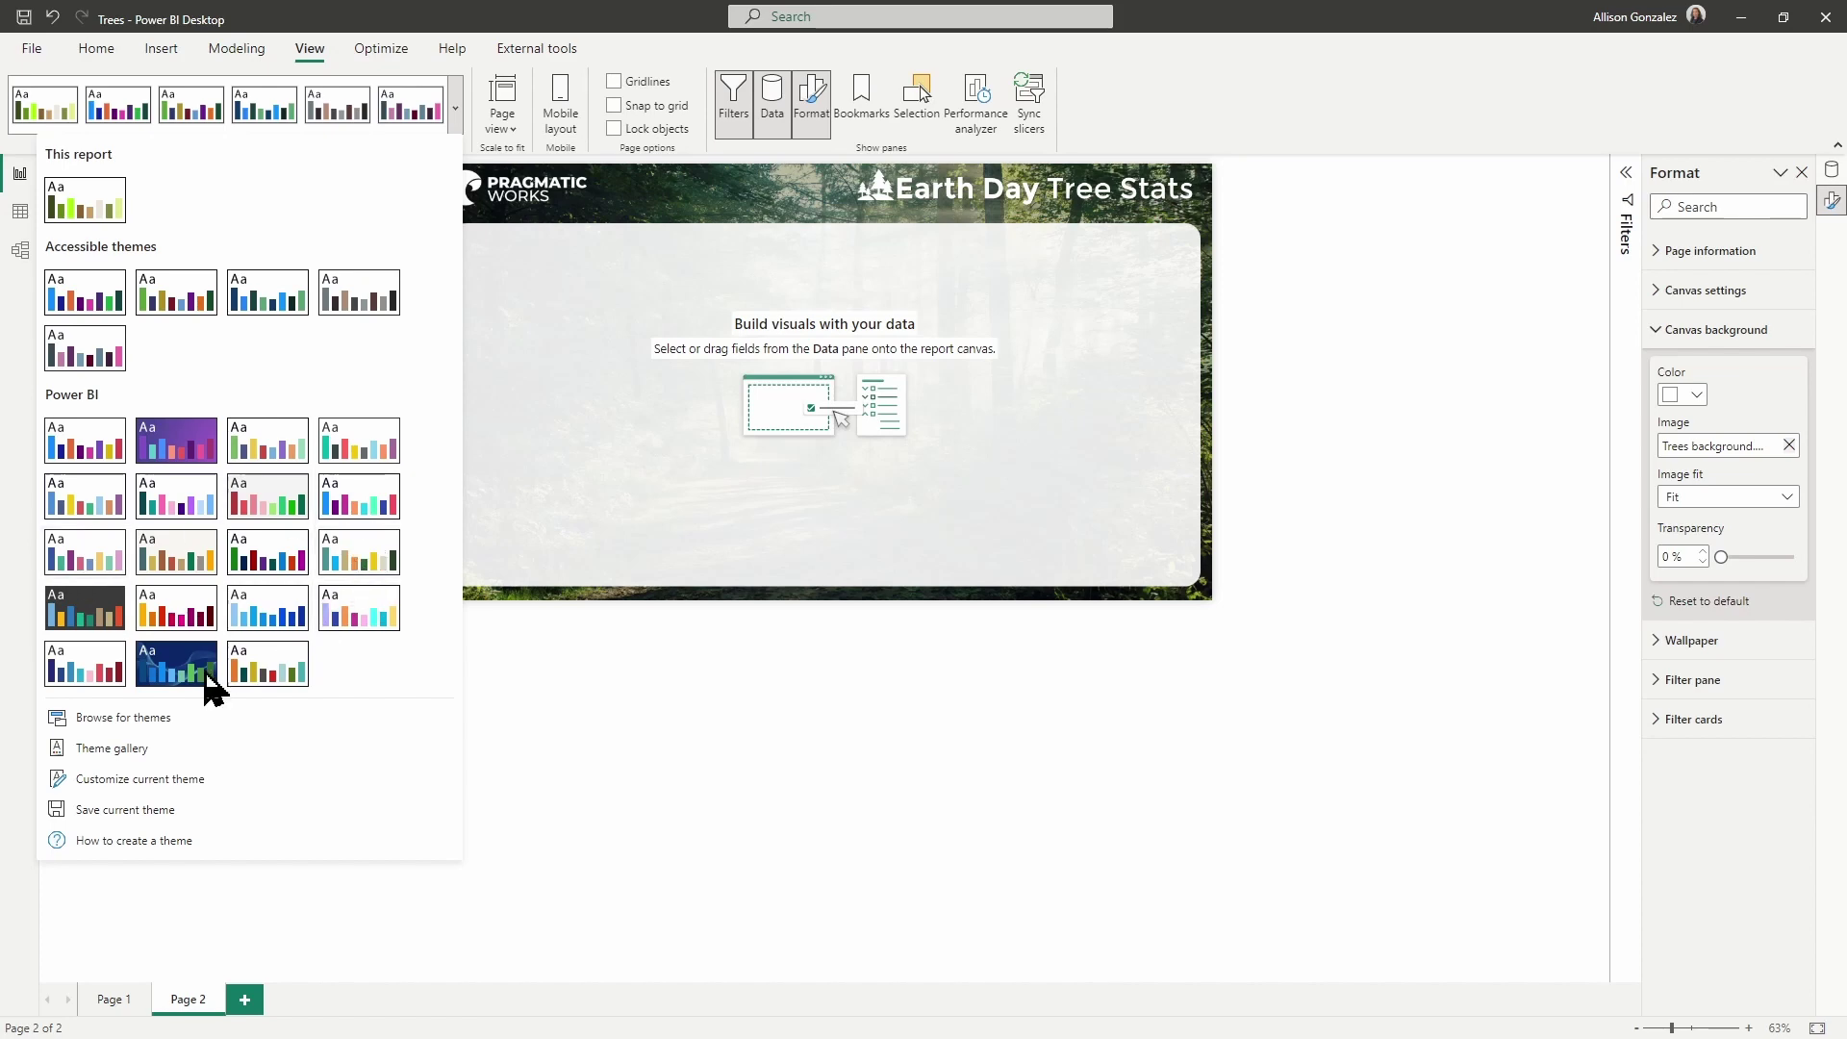
pyautogui.click(177, 784)
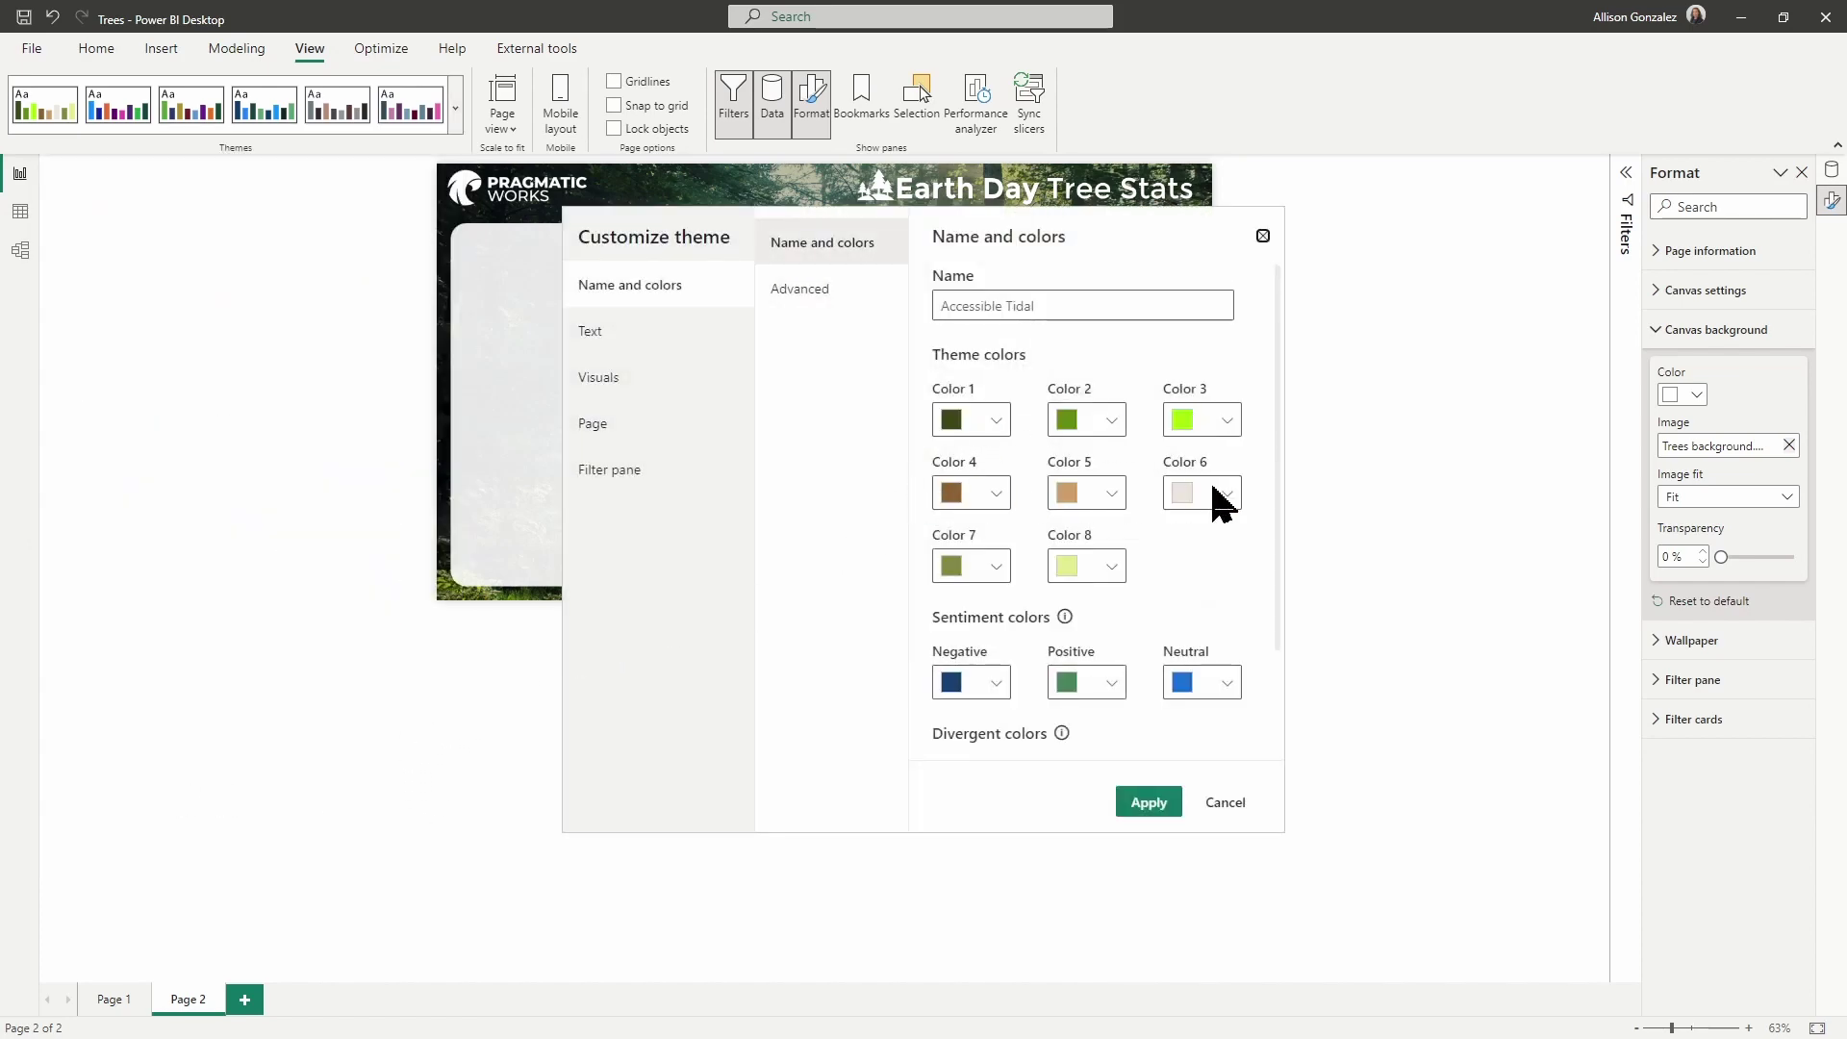
pyautogui.click(997, 421)
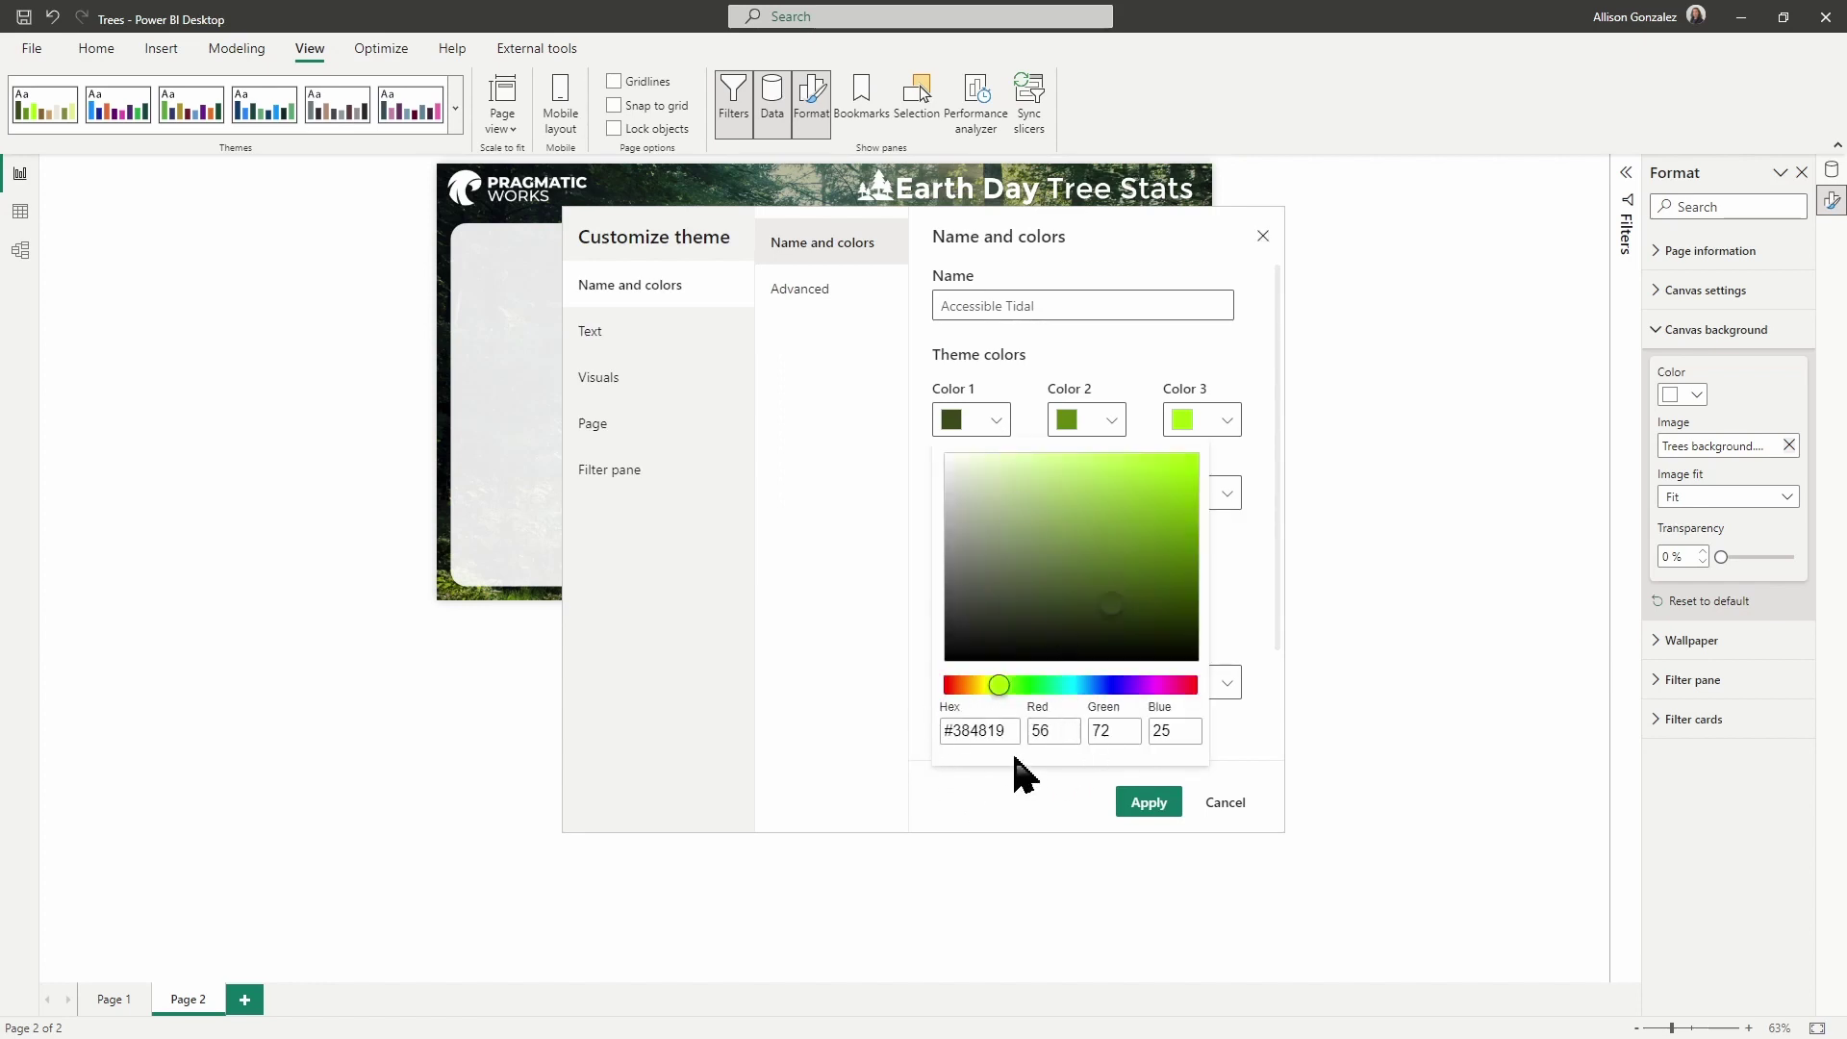
pyautogui.click(837, 610)
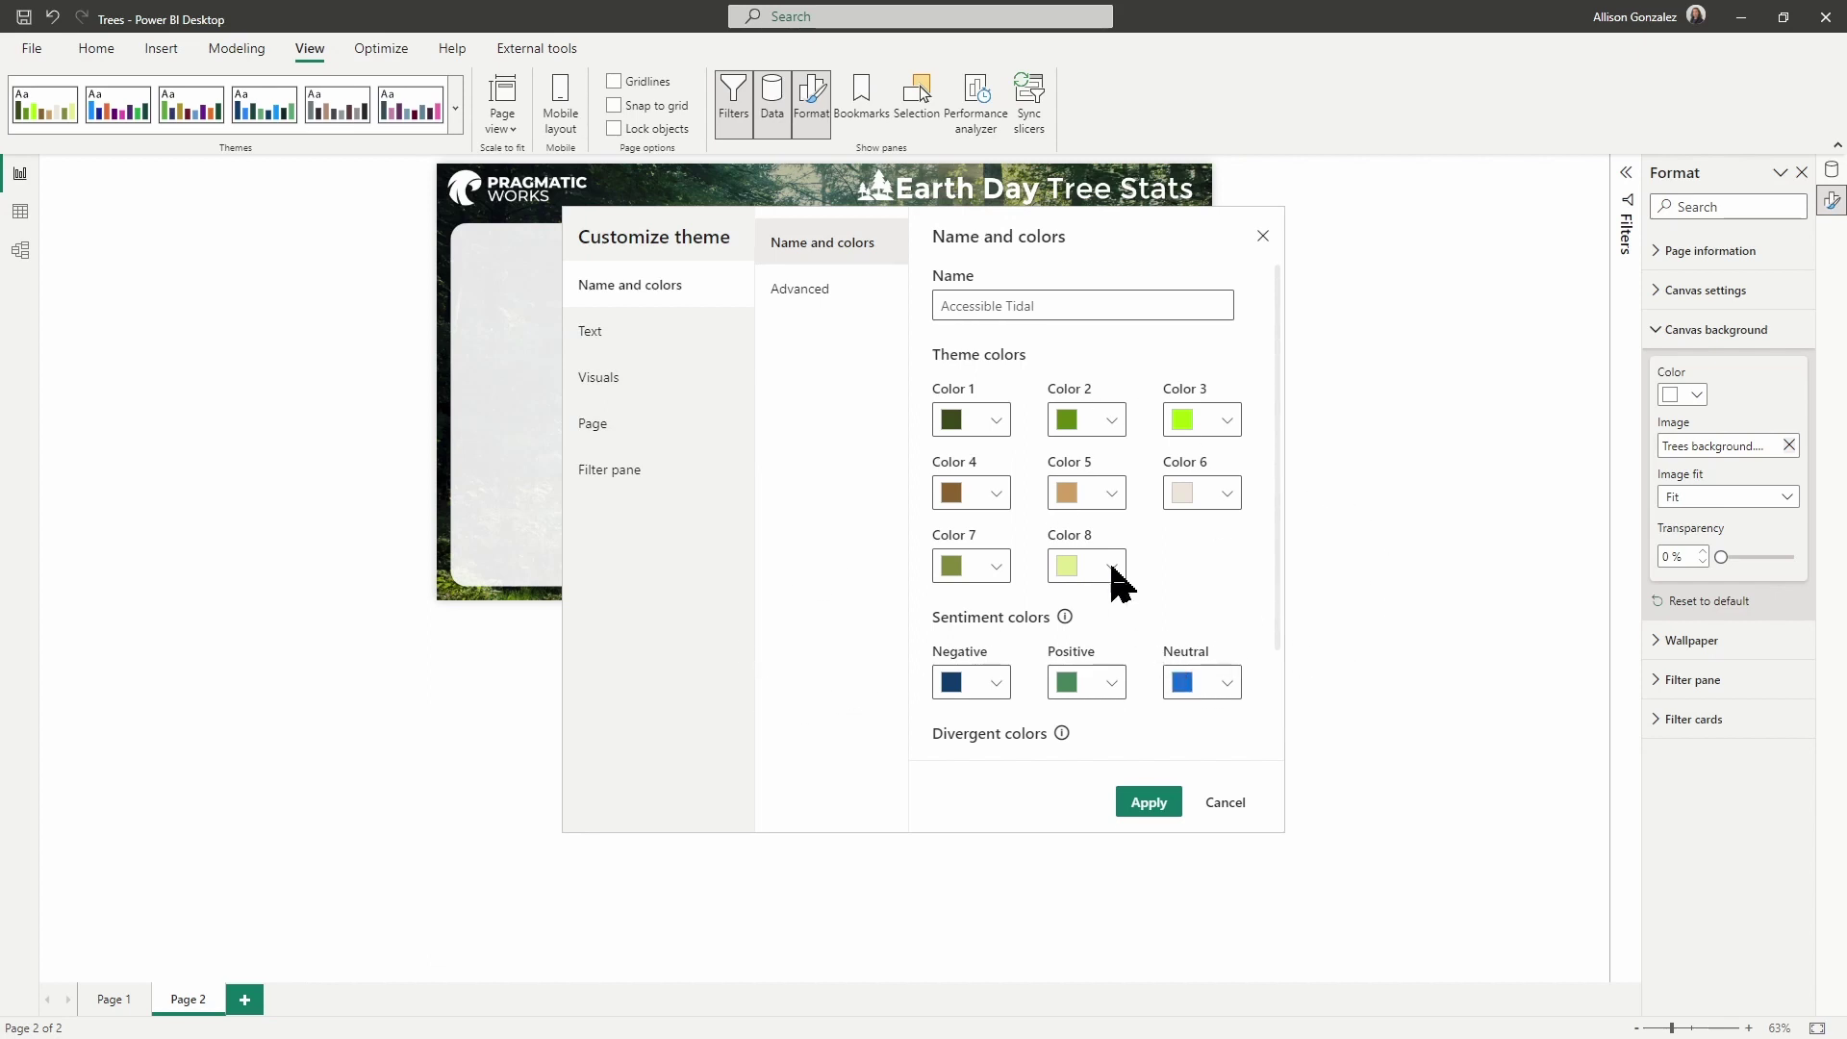
pyautogui.click(1263, 237)
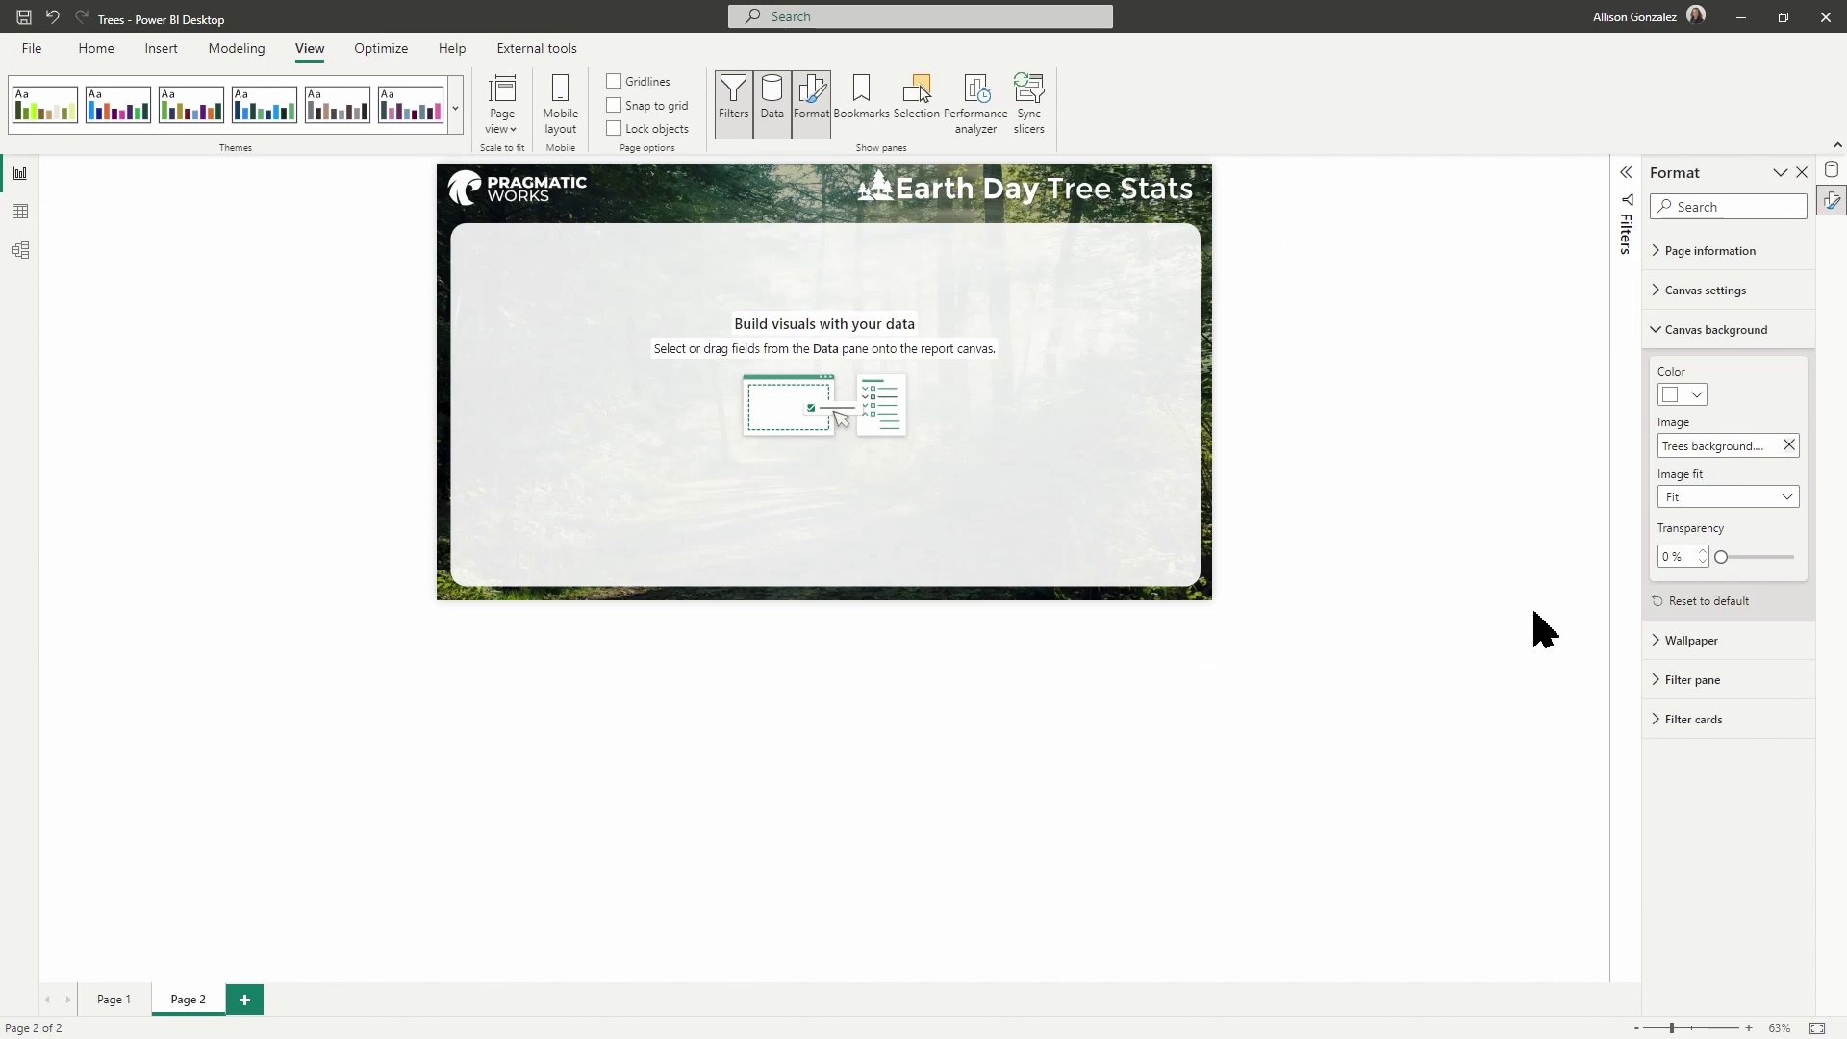